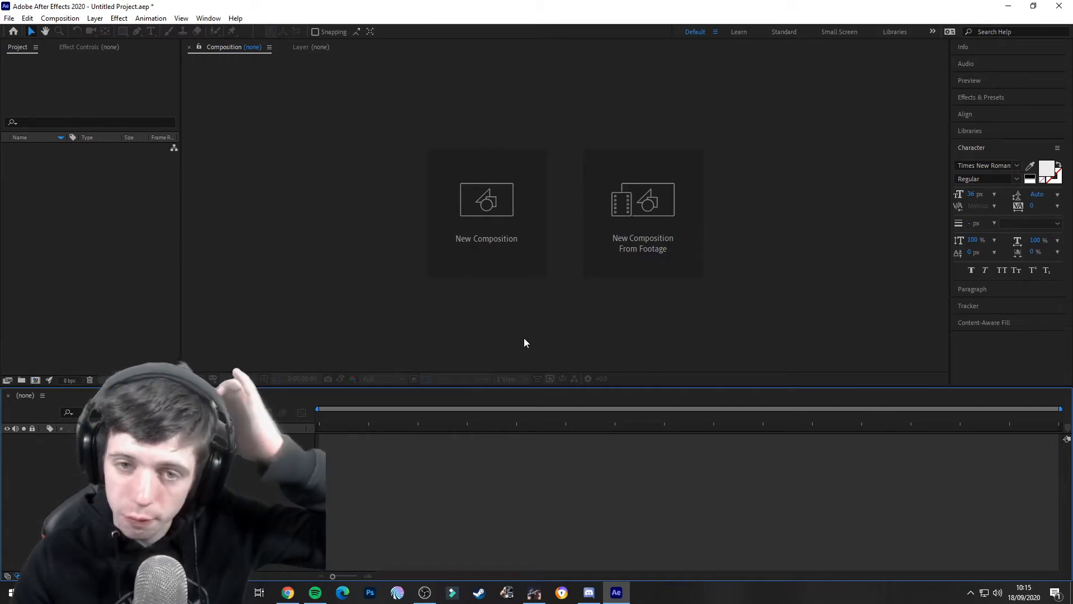
# Create a new 1920 x 1080 composition at 29.97 fps with a duration of 2 seconds
pyautogui.click(466, 228)
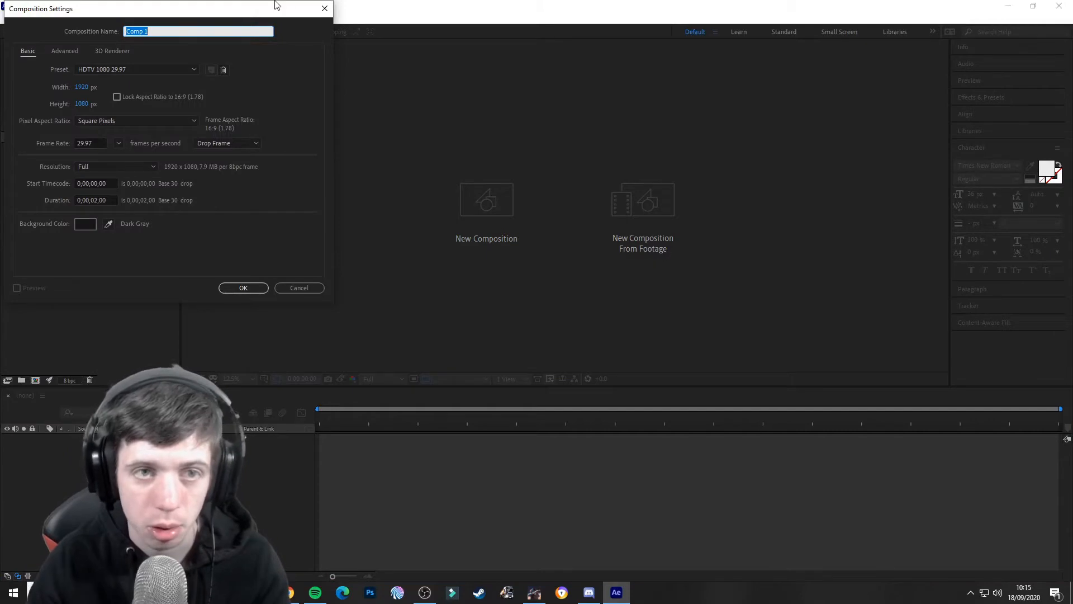
pyautogui.moveTo(255, 10); pyautogui.dragTo(587, 78)
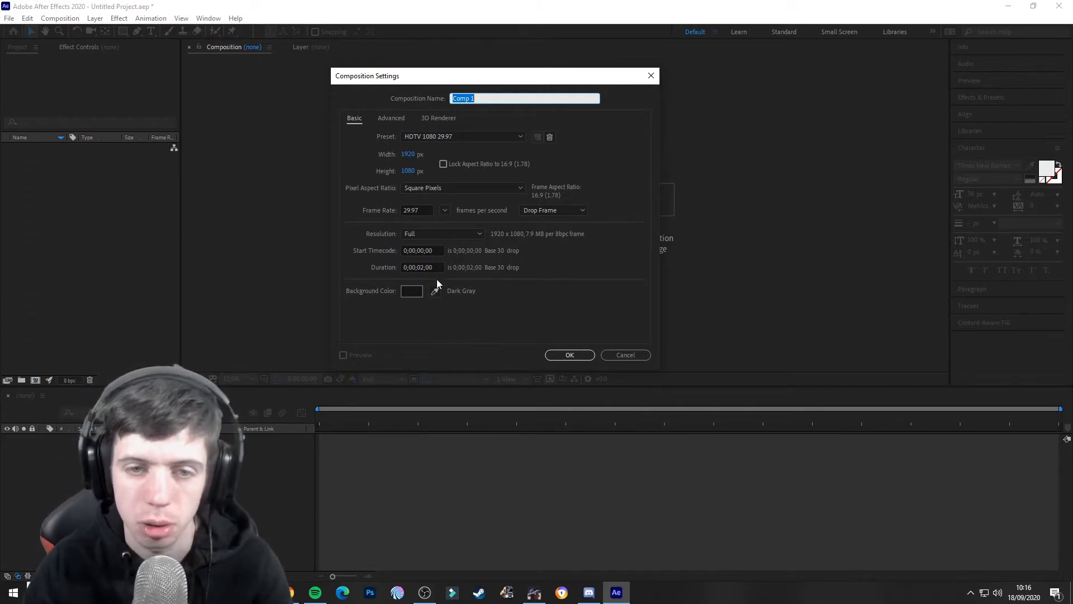
pyautogui.click(567, 356)
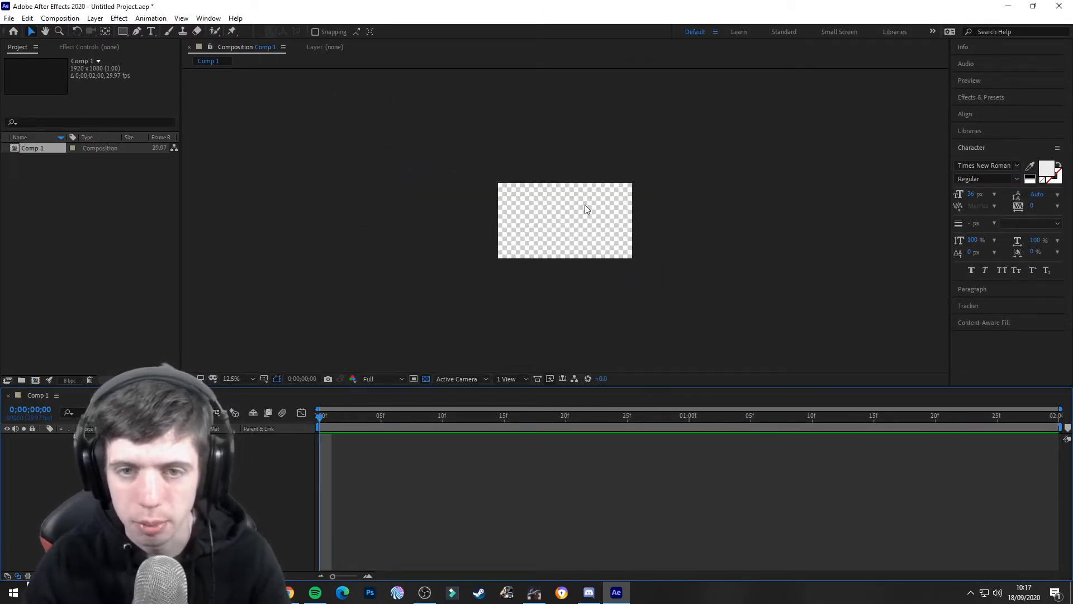
# Draw a rectangle shape that extends beyond all four edges of the composition frame
pyautogui.press('.')
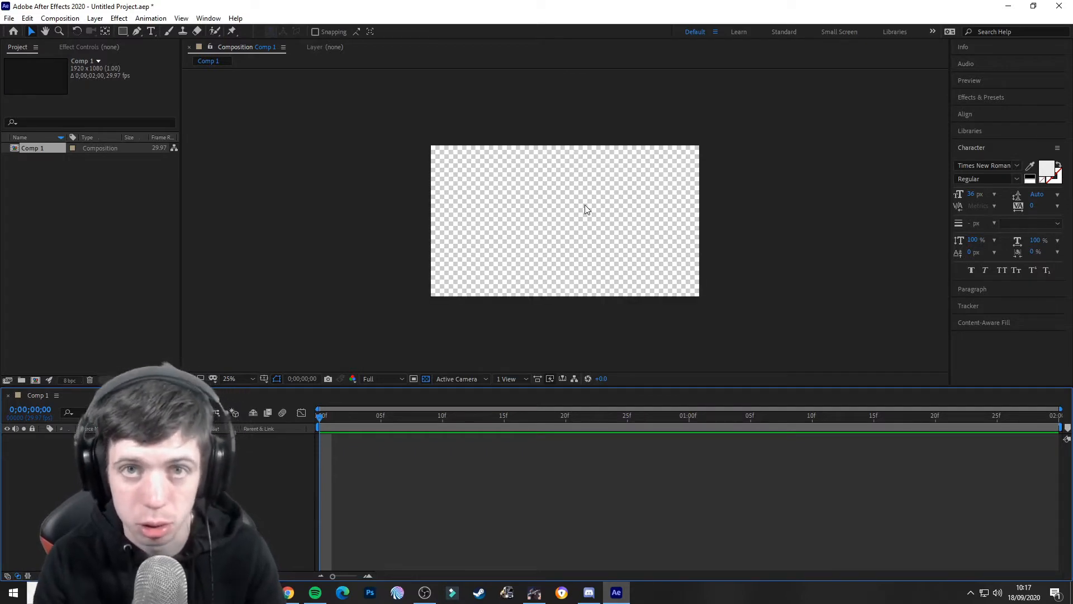
pyautogui.press('.')
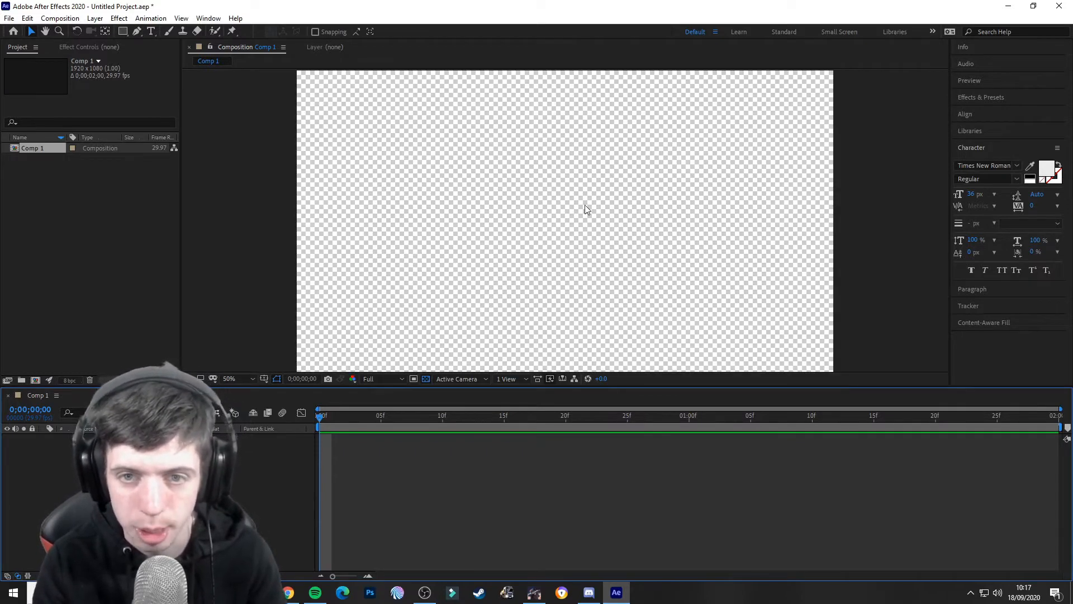
pyautogui.press(',')
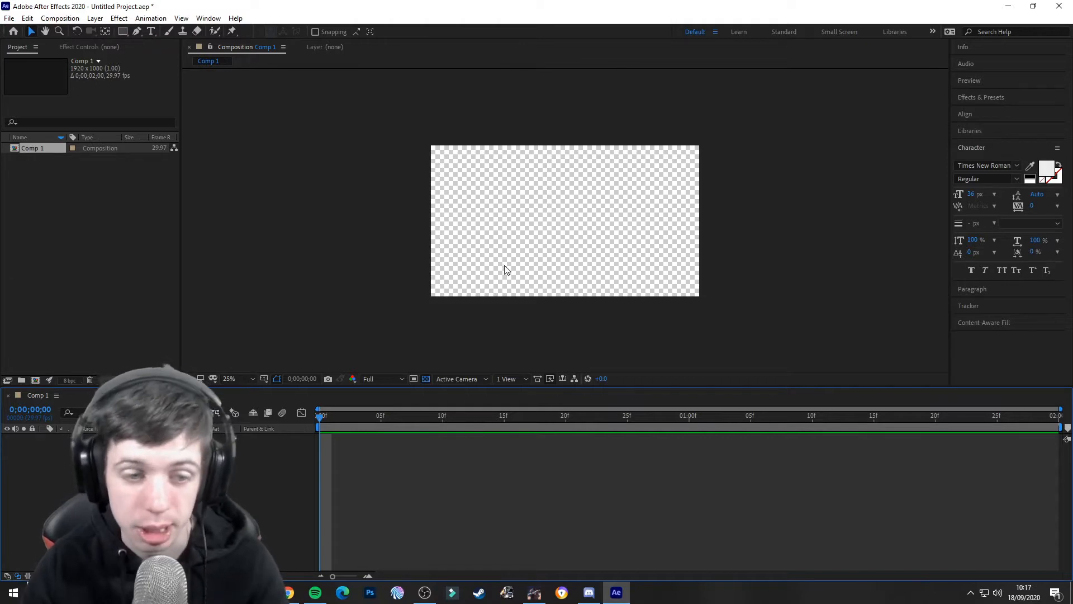
pyautogui.click(123, 31)
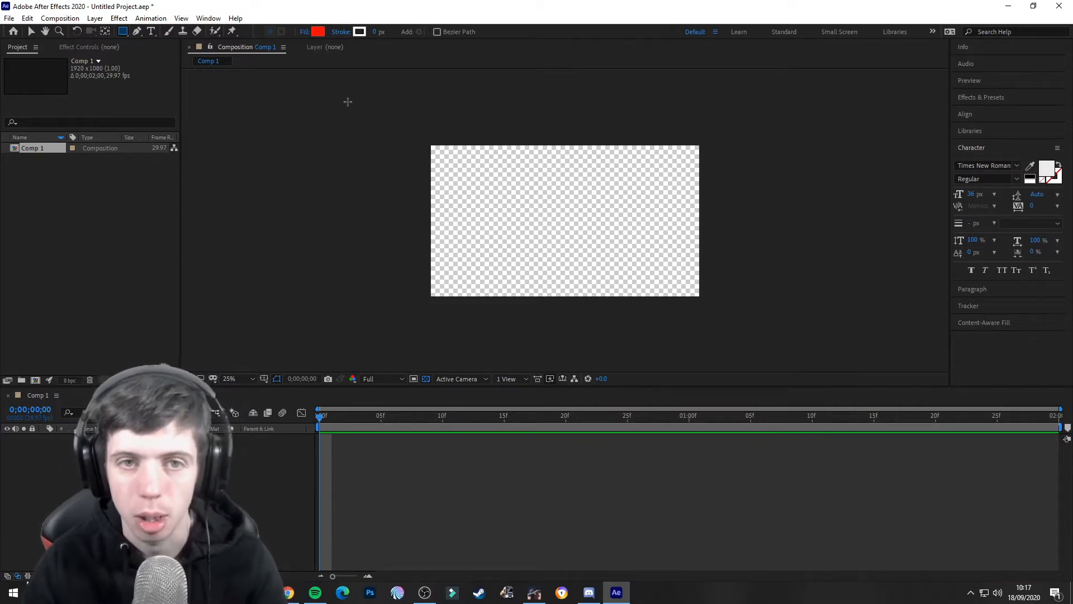
pyautogui.moveTo(327, 97); pyautogui.dragTo(790, 363)
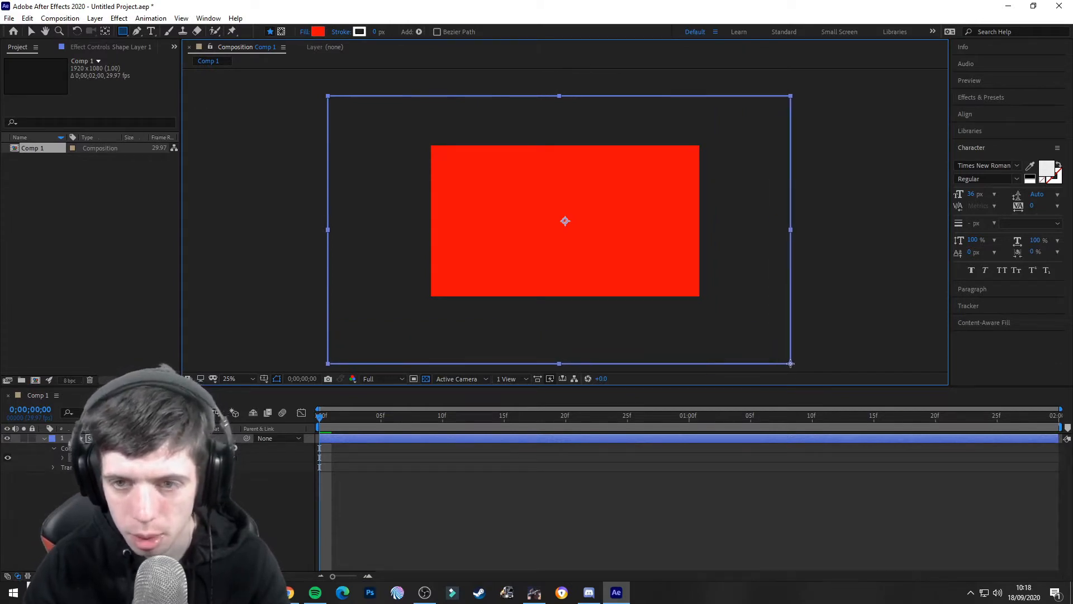
# Set the rectangle's fill colour to pure red, FF0000
pyautogui.click(317, 32)
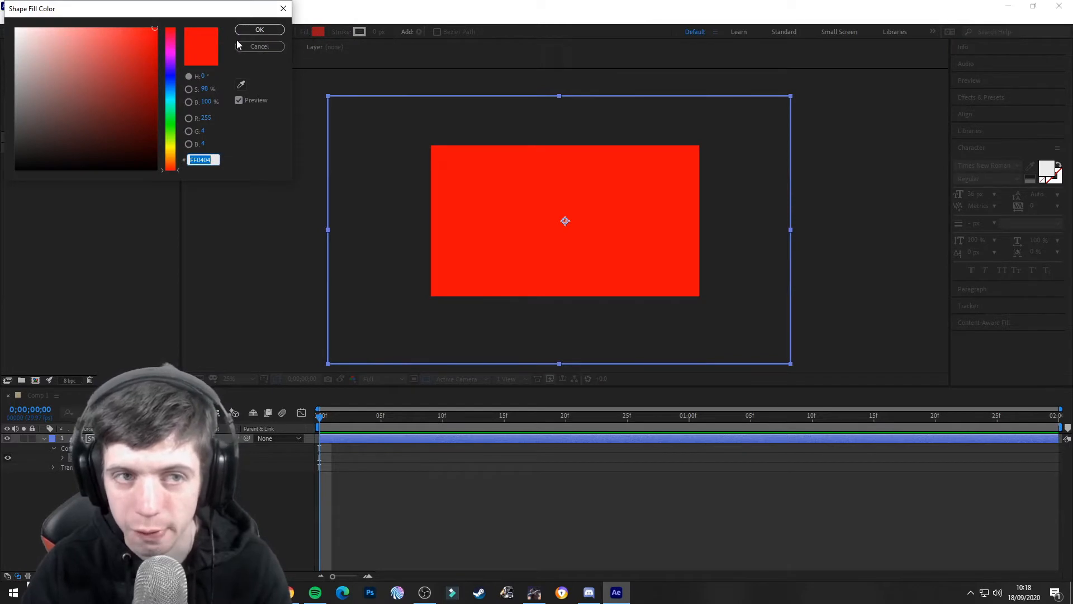
pyautogui.moveTo(62, 52); pyautogui.dragTo(143, 23)
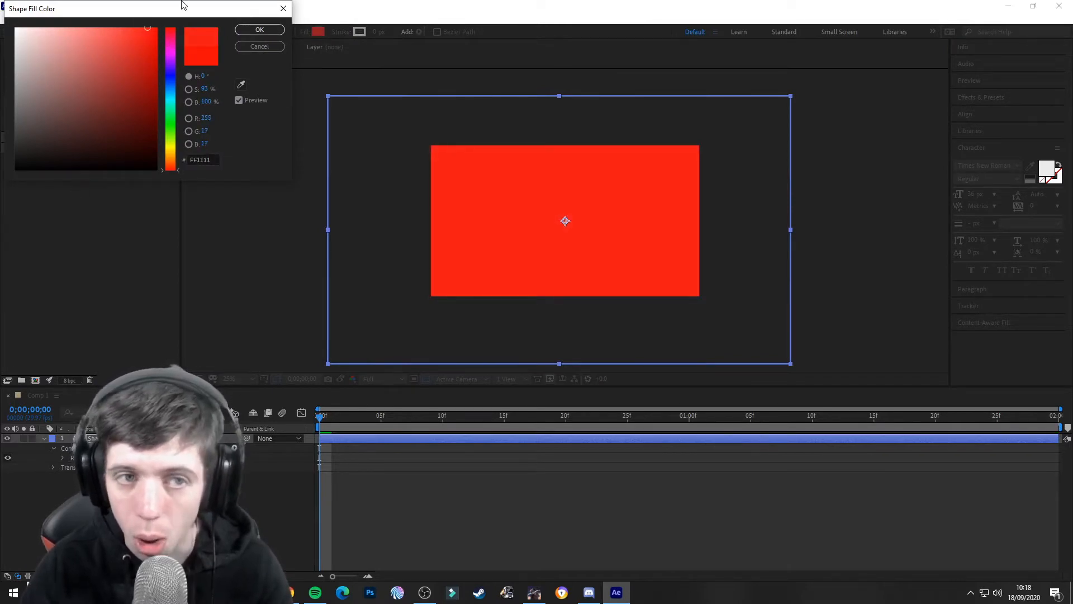
pyautogui.moveTo(151, 31); pyautogui.dragTo(164, 31)
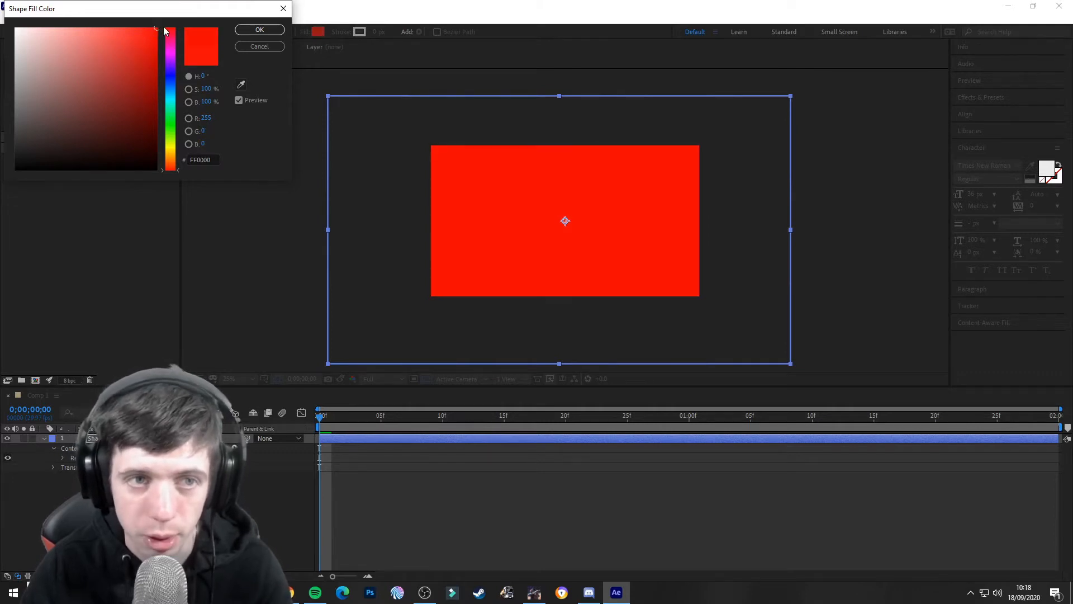
pyautogui.click(260, 30)
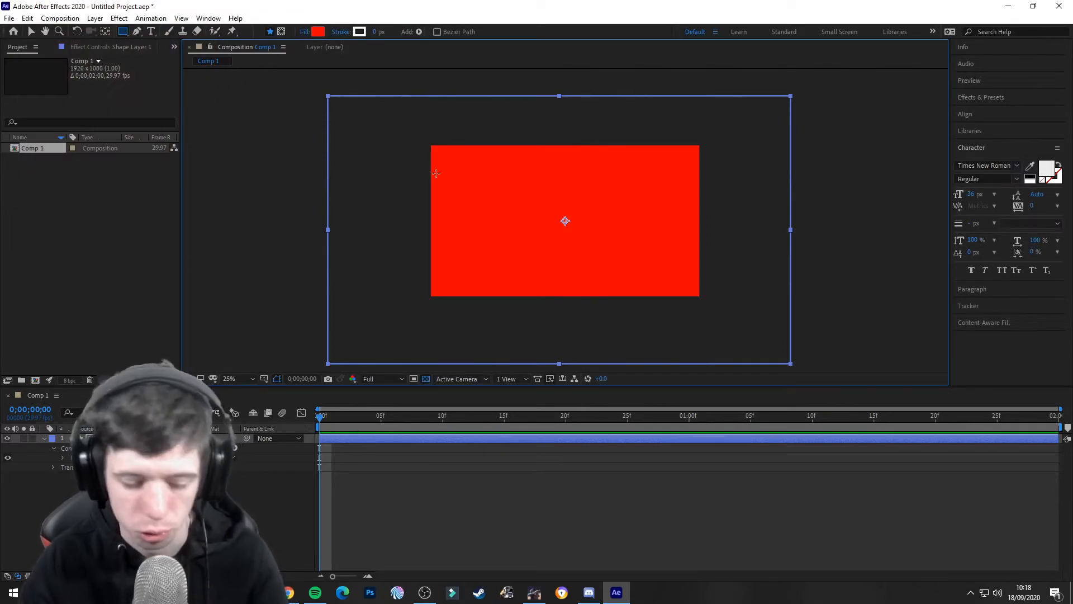
# Stretch the red rectangle vertically so it reaches well above and below the composition frame
pyautogui.press(',')
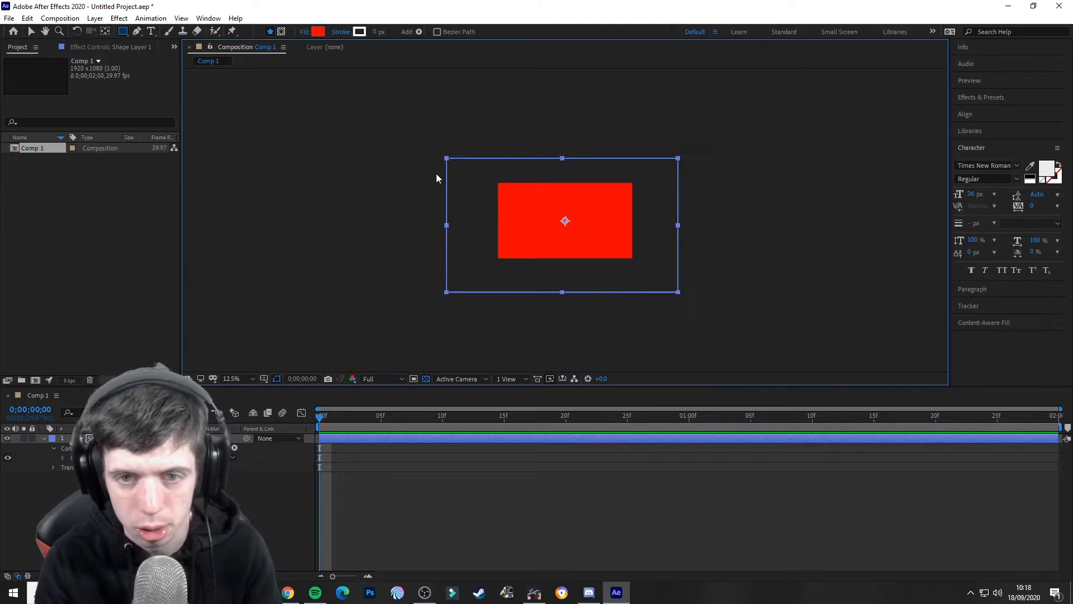
pyautogui.click(29, 33)
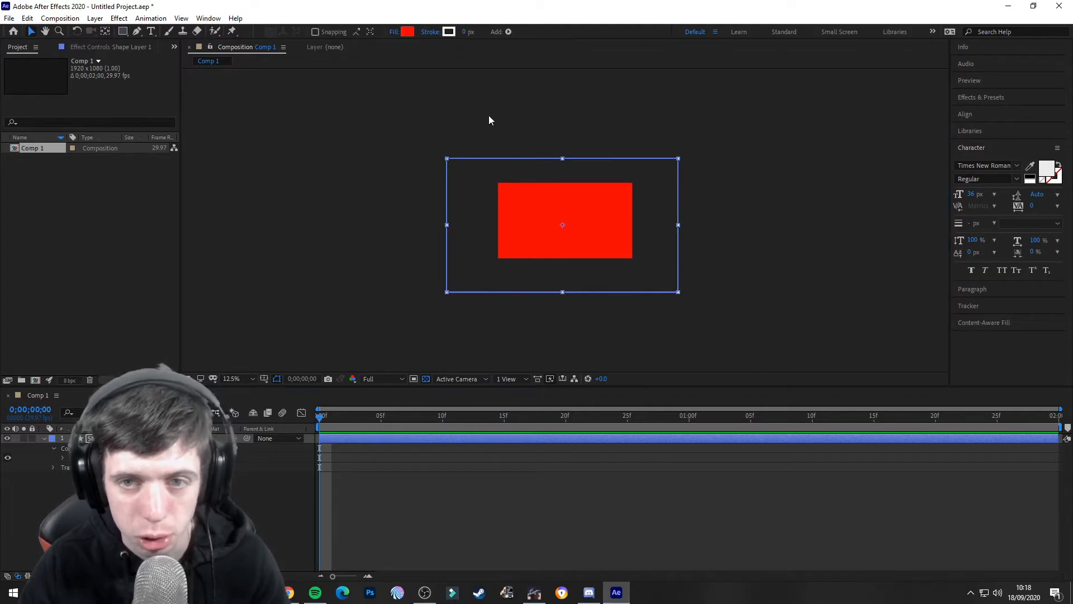
pyautogui.moveTo(678, 159); pyautogui.dragTo(675, 91)
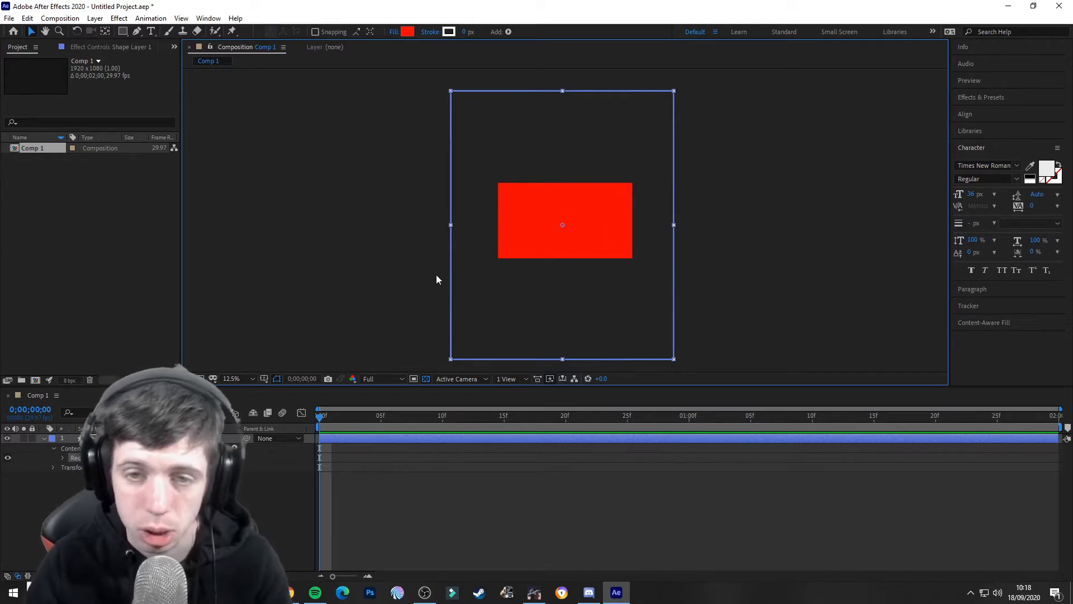
# Rotate the shape layer diagonally so one corner points towards the right while it still covers the frame
pyautogui.click(179, 509)
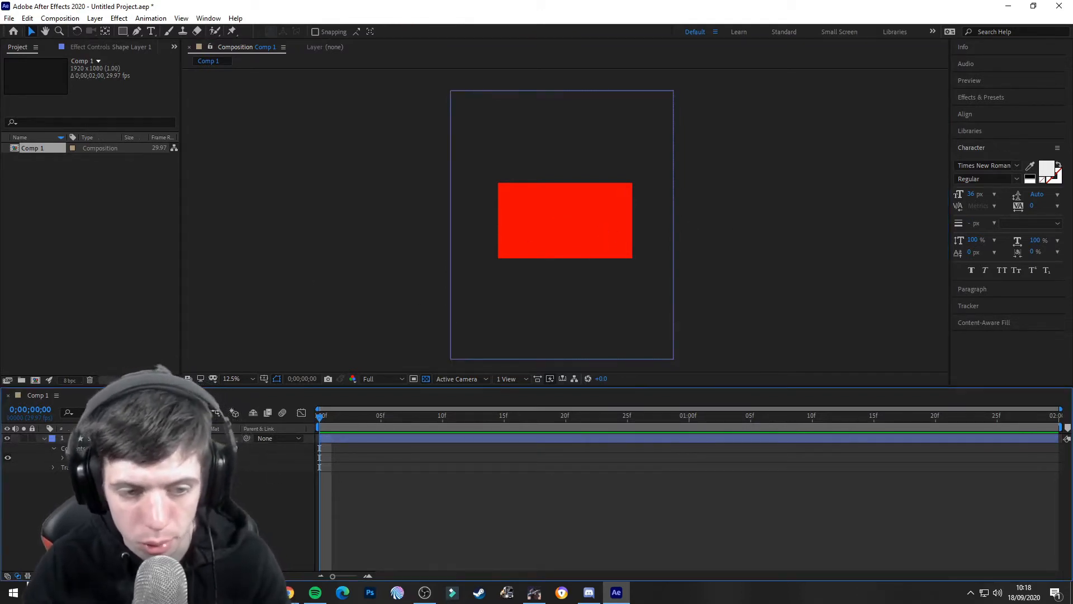
pyautogui.click(53, 467)
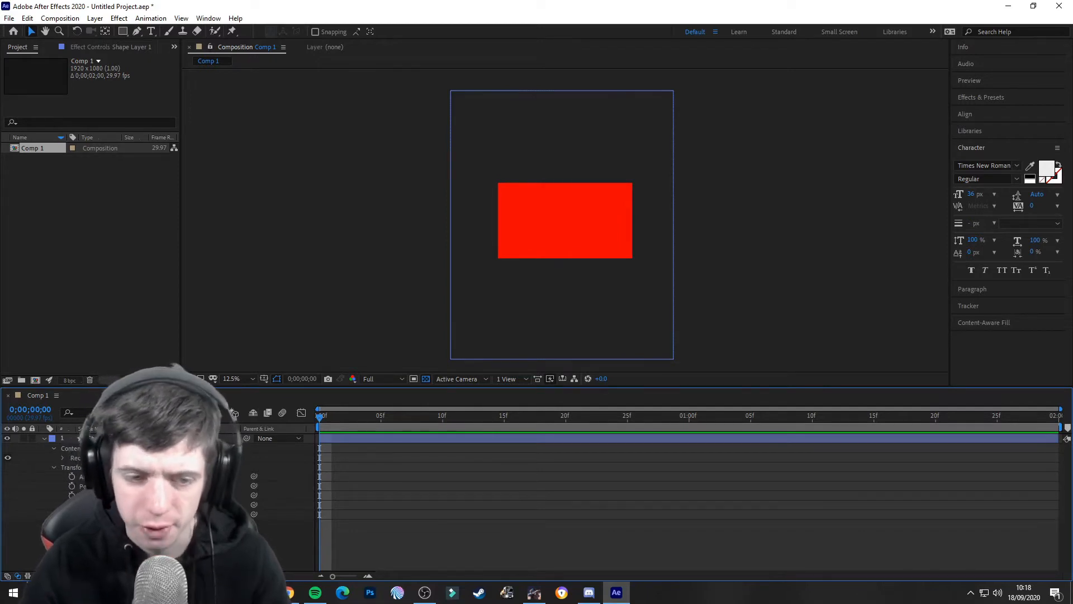
pyautogui.click(107, 438)
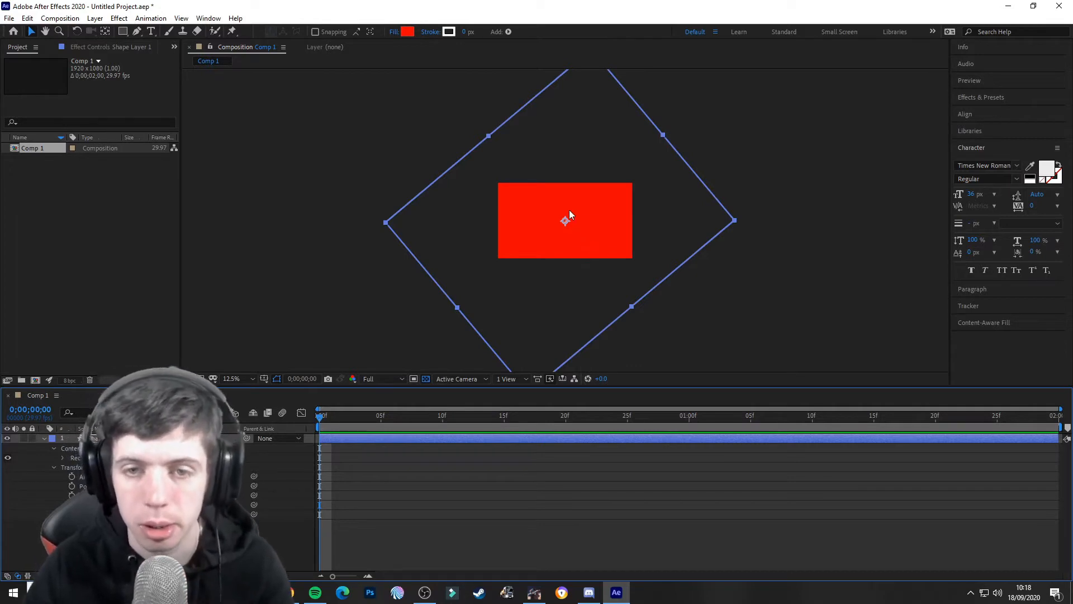
# Try sliding the rotated shape out past the frame's left edge, and move it back over the frame
pyautogui.moveTo(564, 222); pyautogui.dragTo(322, 228)
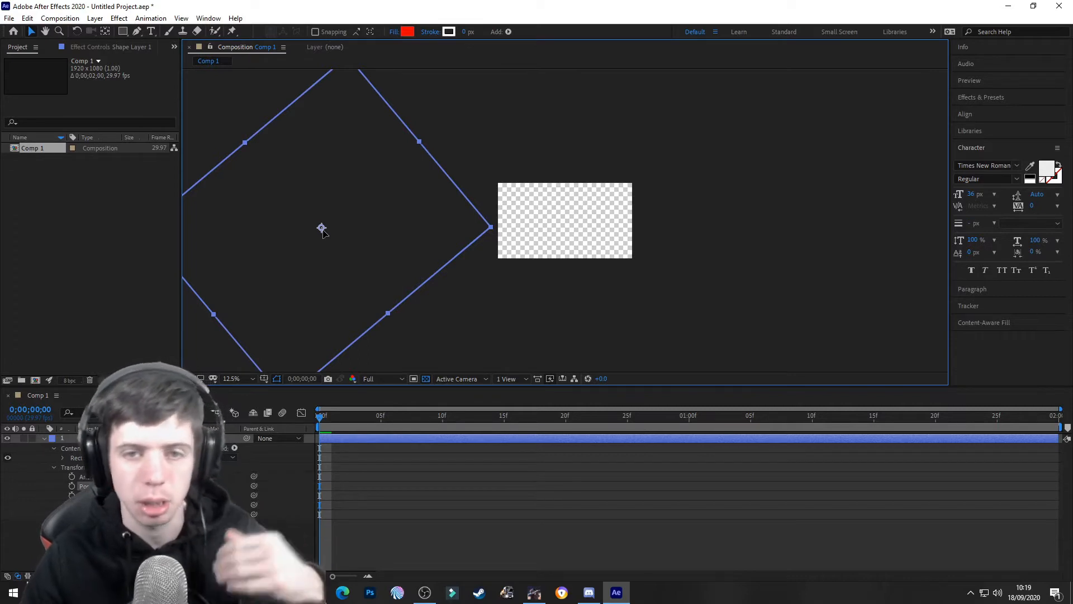
pyautogui.moveTo(322, 229); pyautogui.dragTo(575, 220)
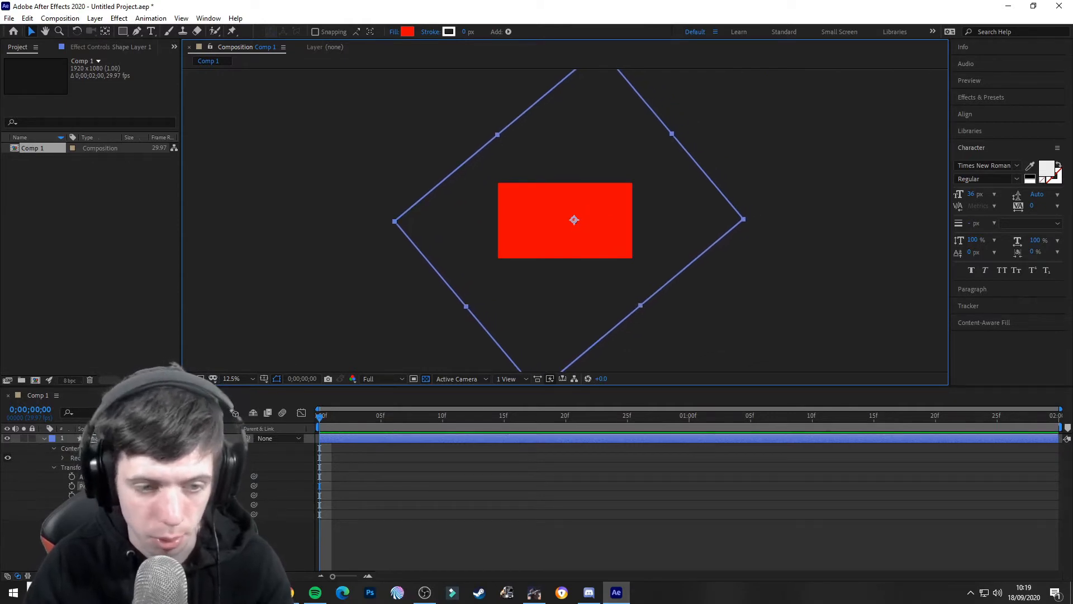
# Show only the shape layer's Position property and nudge the shape slightly over the frame
pyautogui.click(112, 439)
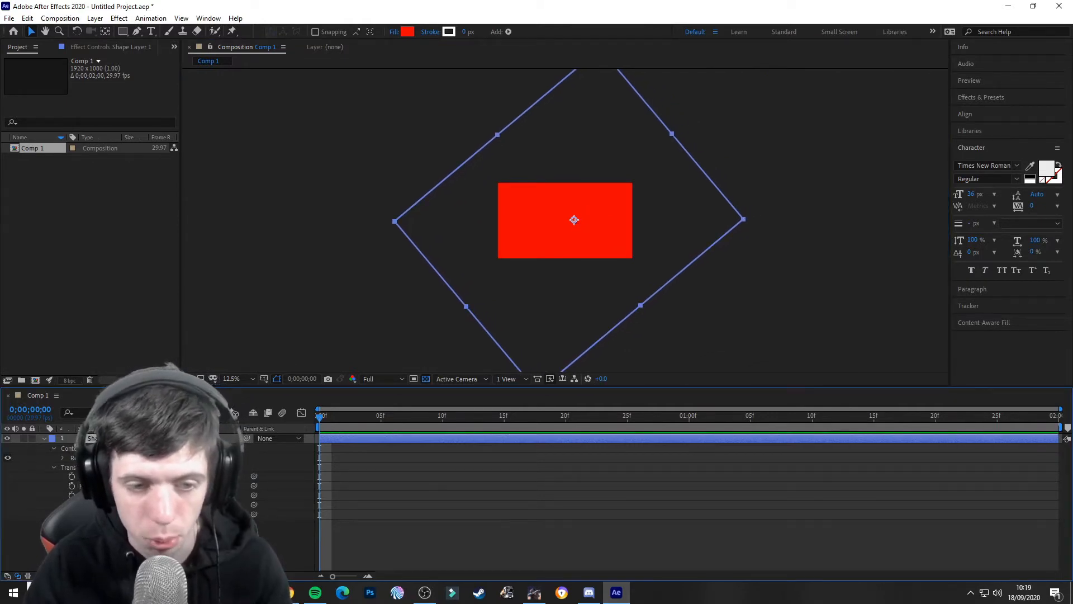
pyautogui.press('p')
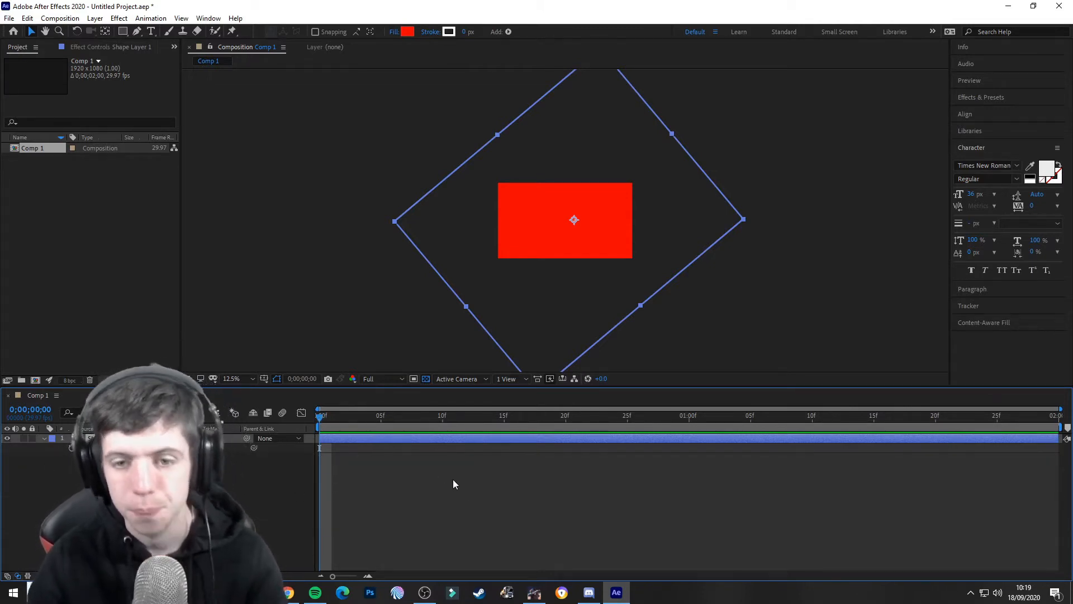
pyautogui.rightClick(508, 337)
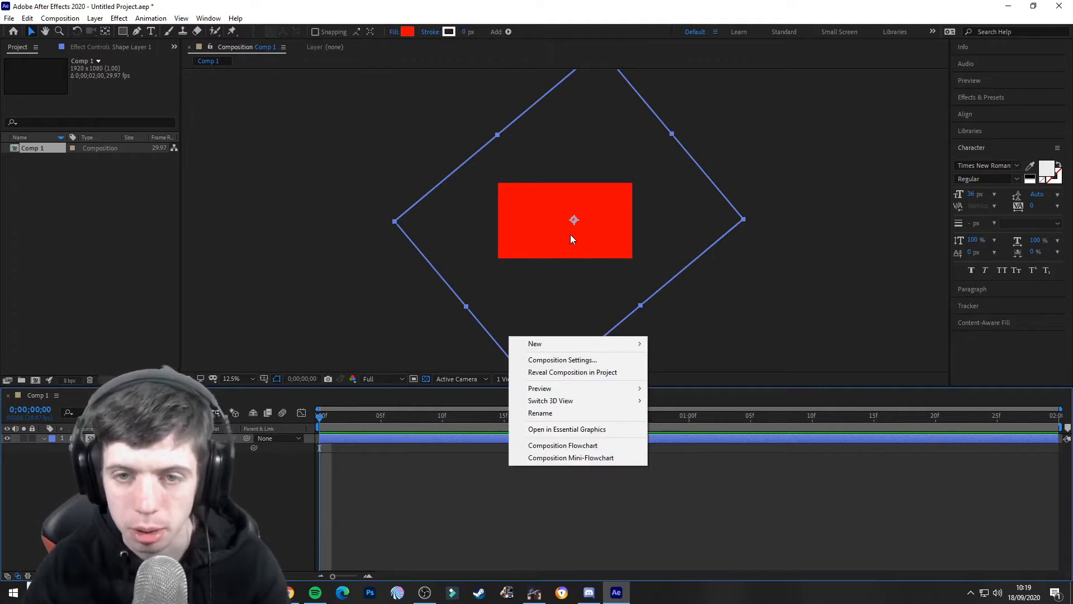
pyautogui.click(571, 239)
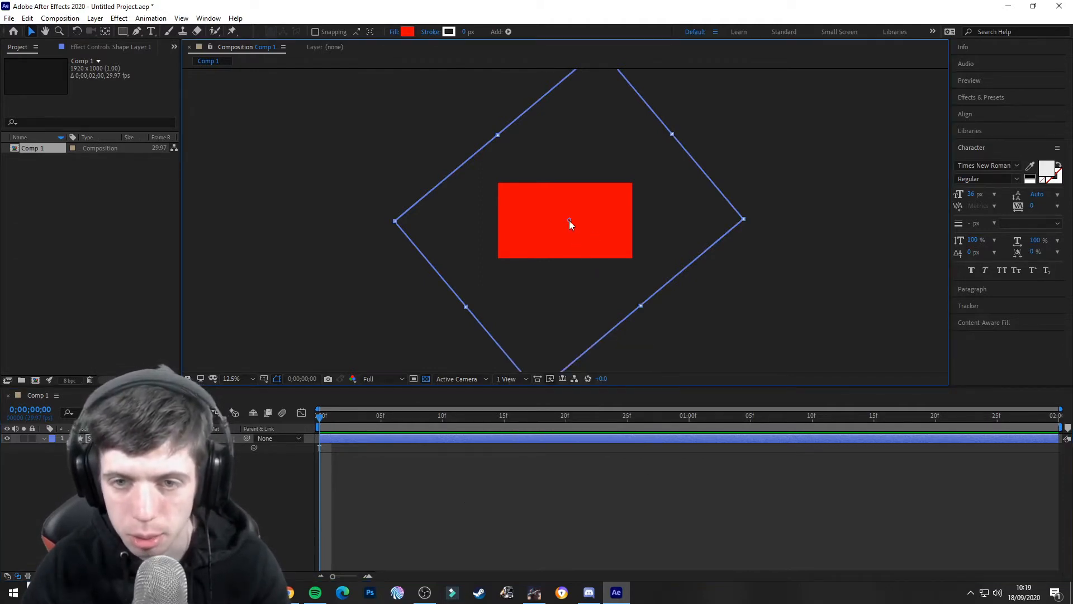
pyautogui.moveTo(569, 221); pyautogui.dragTo(568, 225)
pyautogui.click(246, 486)
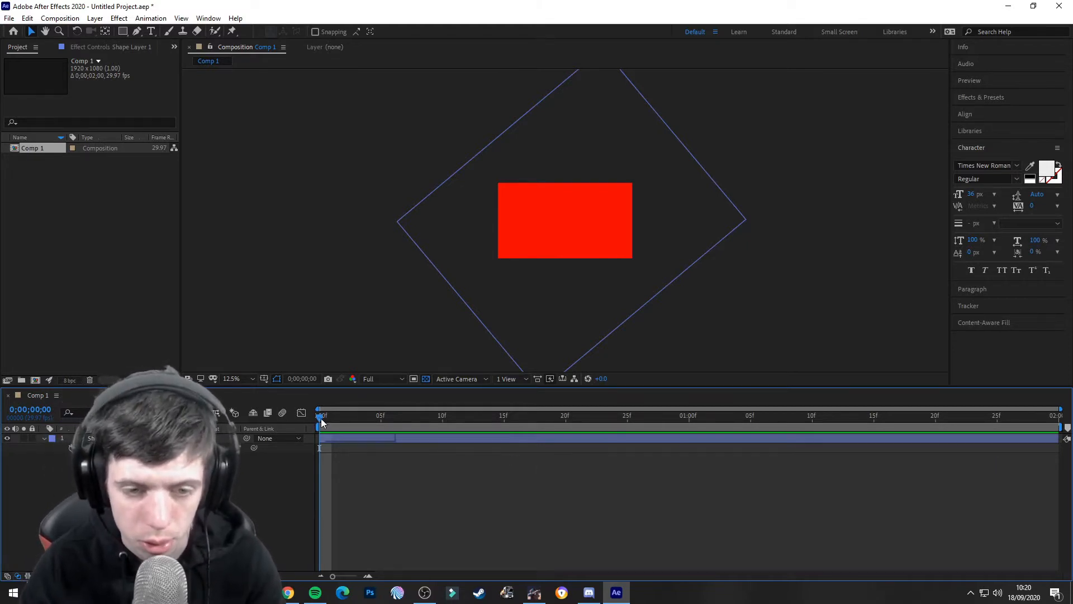
# Add a Position keyframe for the shape layer at 0;00;00;28 with the shape covering the frame
pyautogui.moveTo(320, 417); pyautogui.dragTo(687, 438)
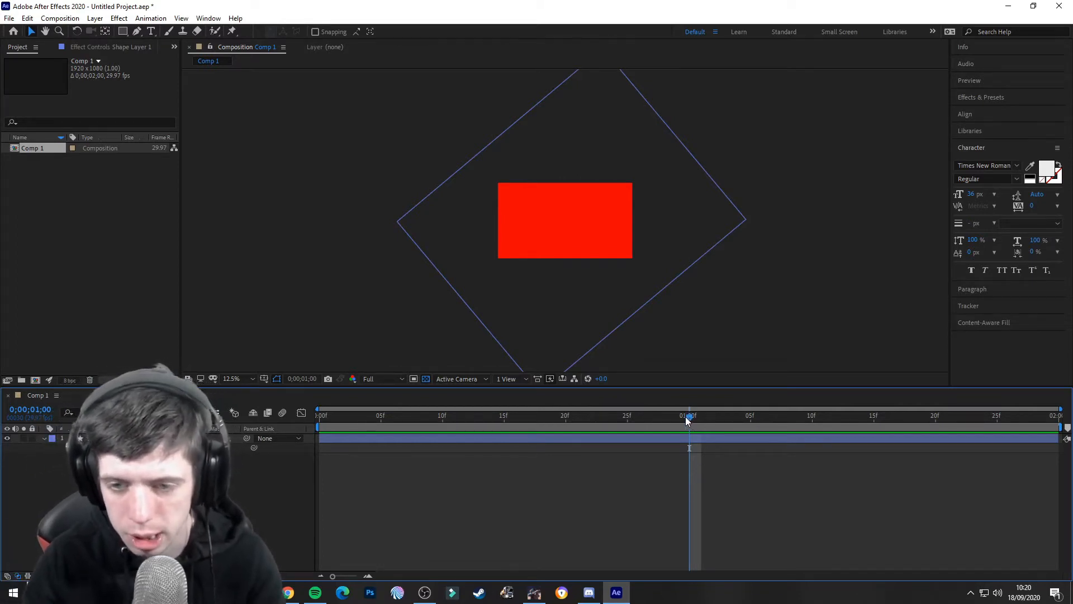
pyautogui.moveTo(685, 417)
pyautogui.mouseDown()
pyautogui.moveTo(671, 421)
pyautogui.moveTo(686, 419)
pyautogui.mouseUp()
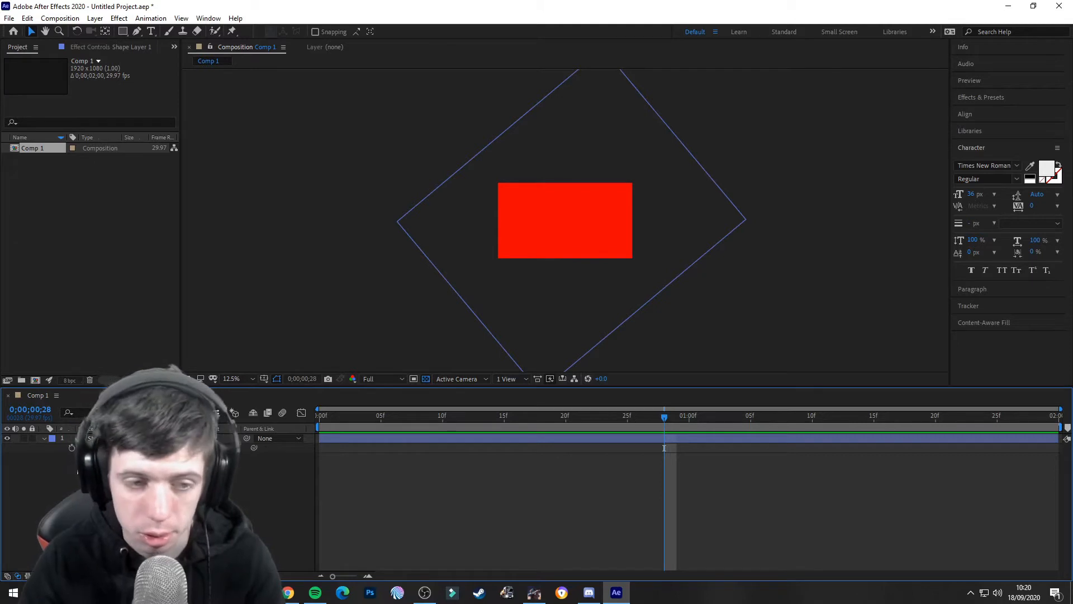
pyautogui.click(71, 447)
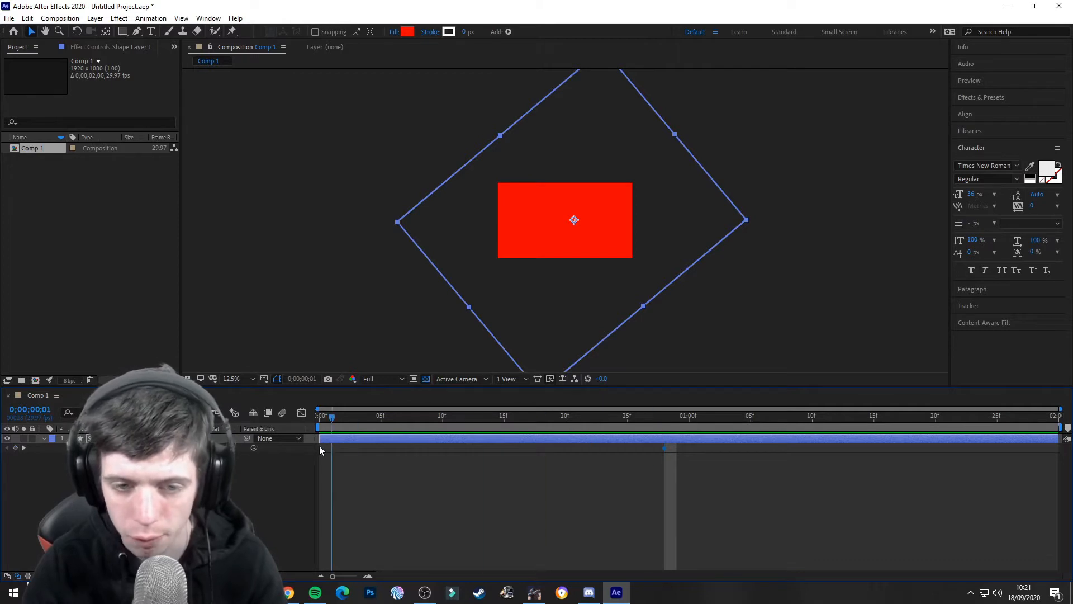
# Keyframe the shape's starting position at 0;00;00;00 completely outside the frame's left edge
pyautogui.press('Home')
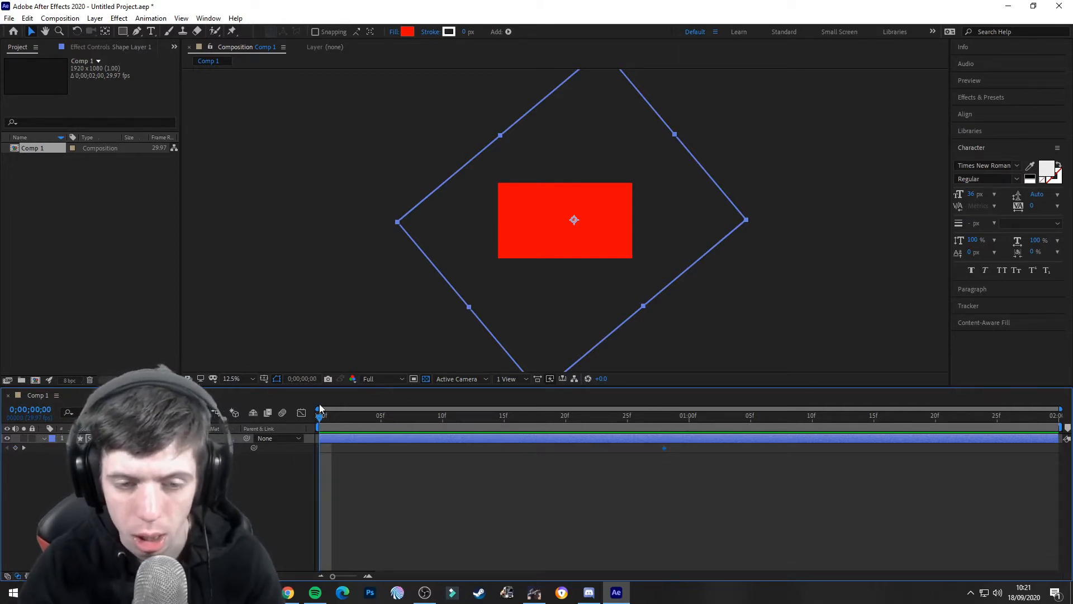
pyautogui.click(575, 223)
pyautogui.moveTo(575, 222); pyautogui.dragTo(324, 223)
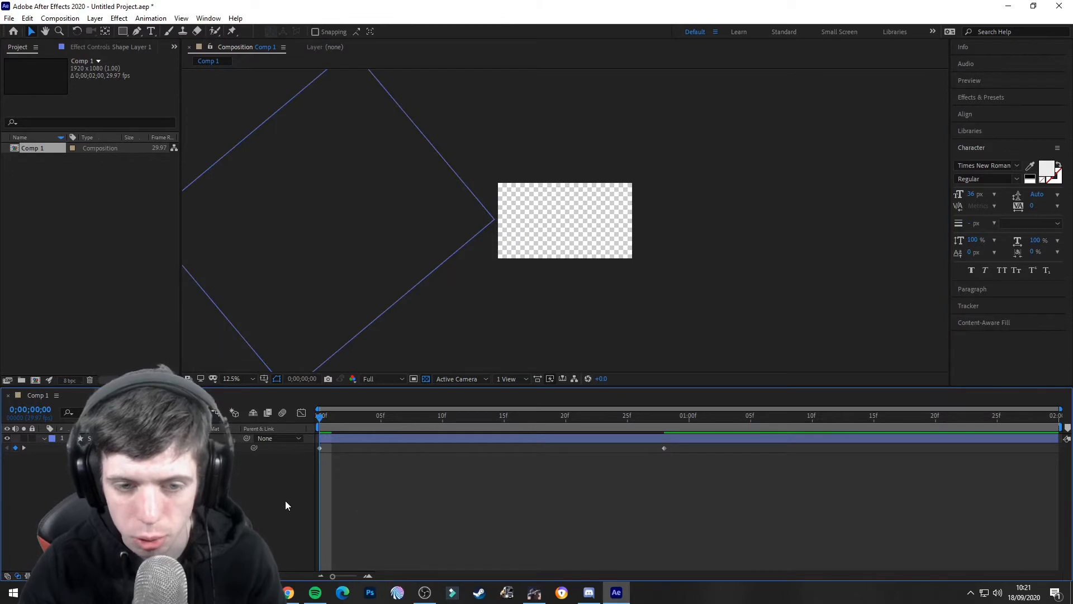
# Play back the animation several times to check how the red shape slides in and covers the frame
pyautogui.press('space')
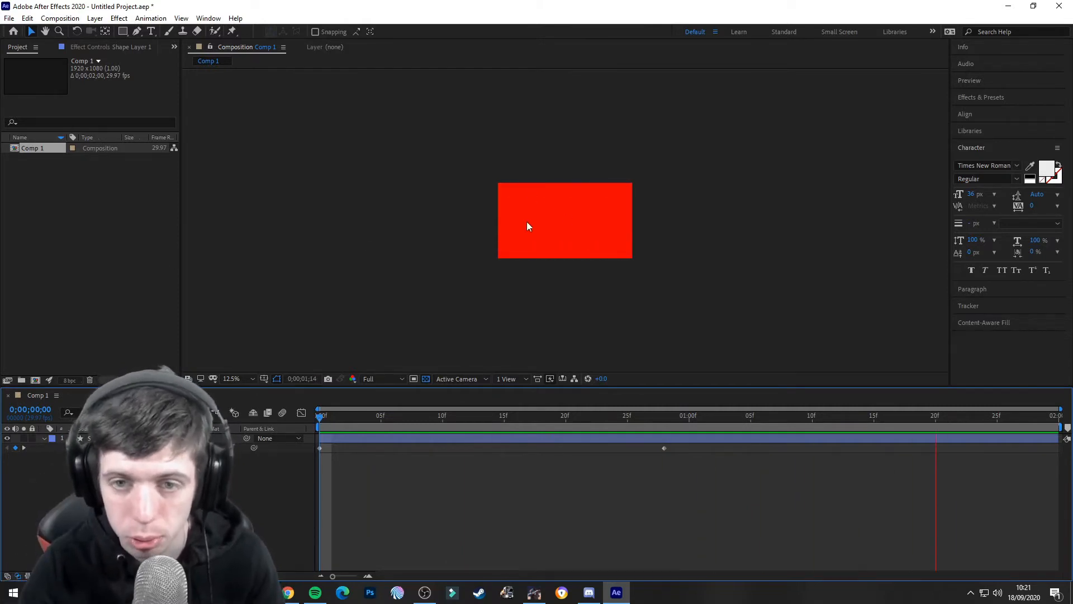
pyautogui.press('space')
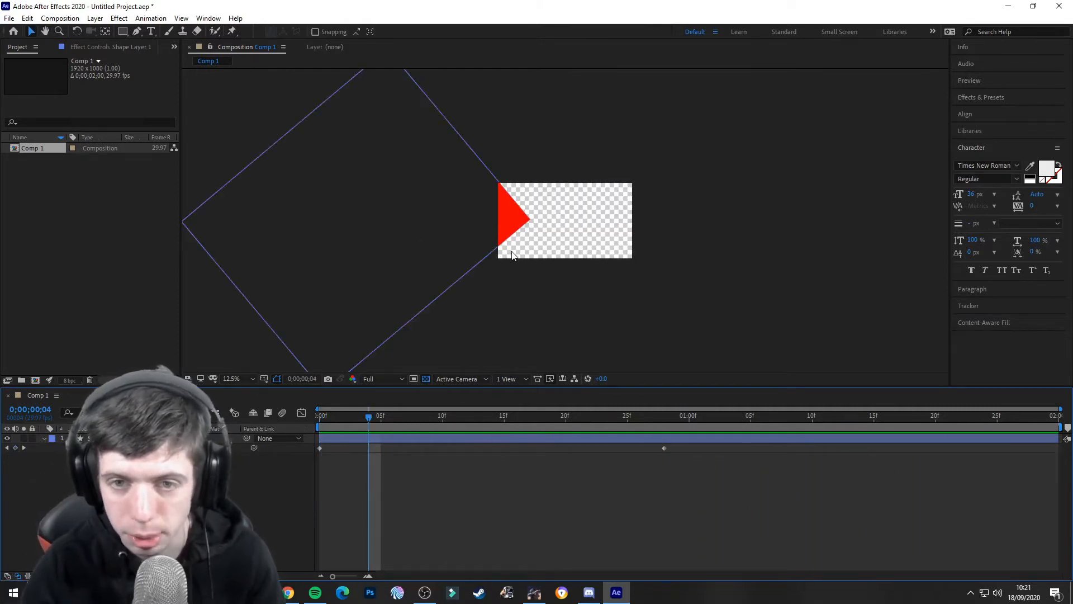
pyautogui.press('space')
pyautogui.press('space')
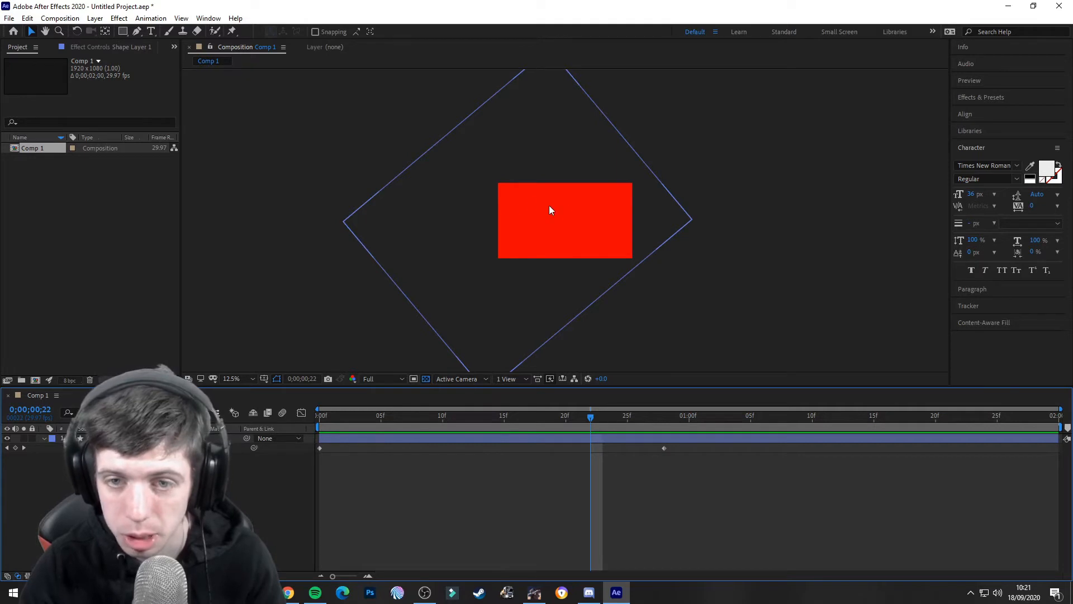
pyautogui.press('space')
pyautogui.press('space')
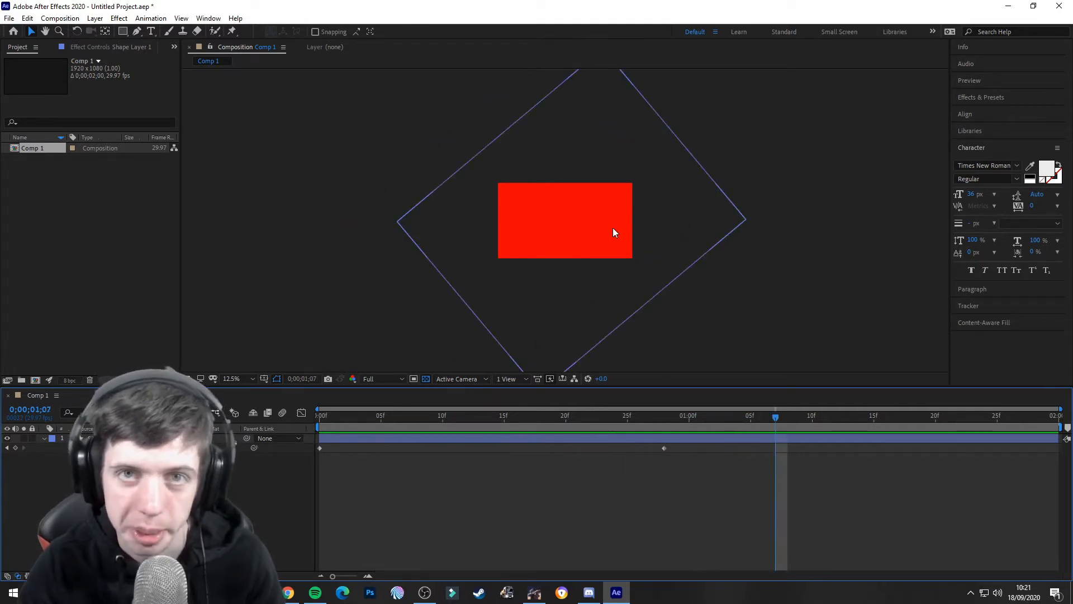
pyautogui.press('space')
pyautogui.press('space')
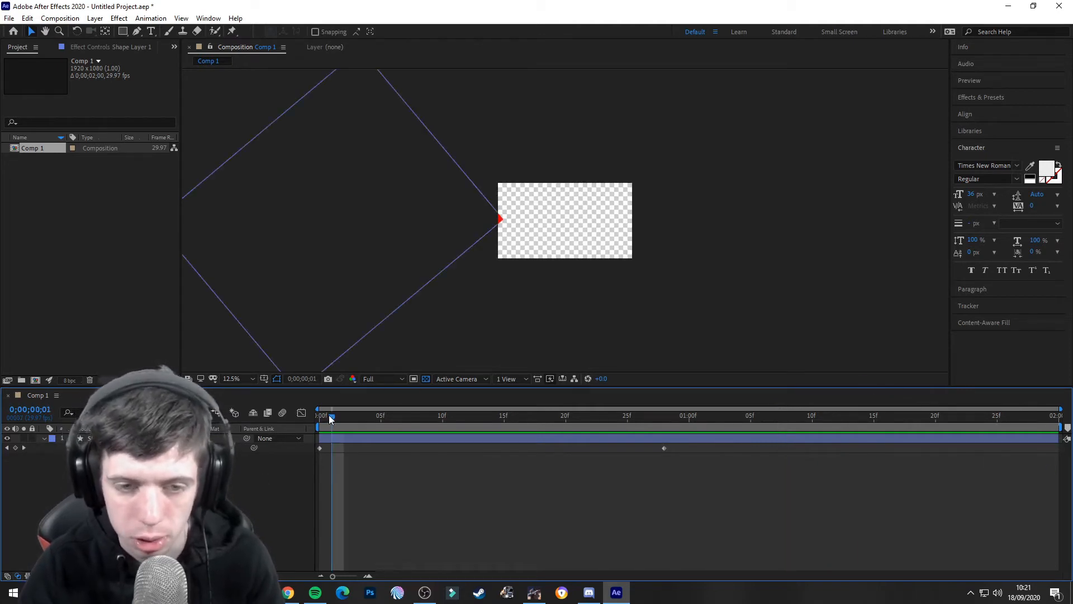
# Add a Position keyframe for the shape layer at 0;00;01;02 to hold the shape over the frame
pyautogui.moveTo(331, 415); pyautogui.dragTo(627, 416)
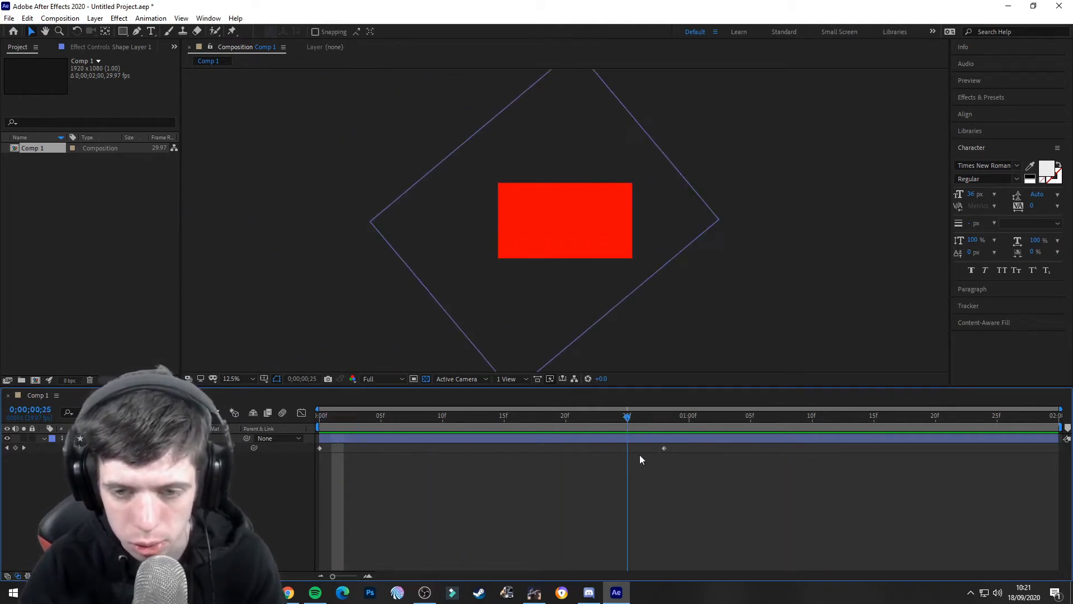
pyautogui.moveTo(640, 458); pyautogui.dragTo(677, 456)
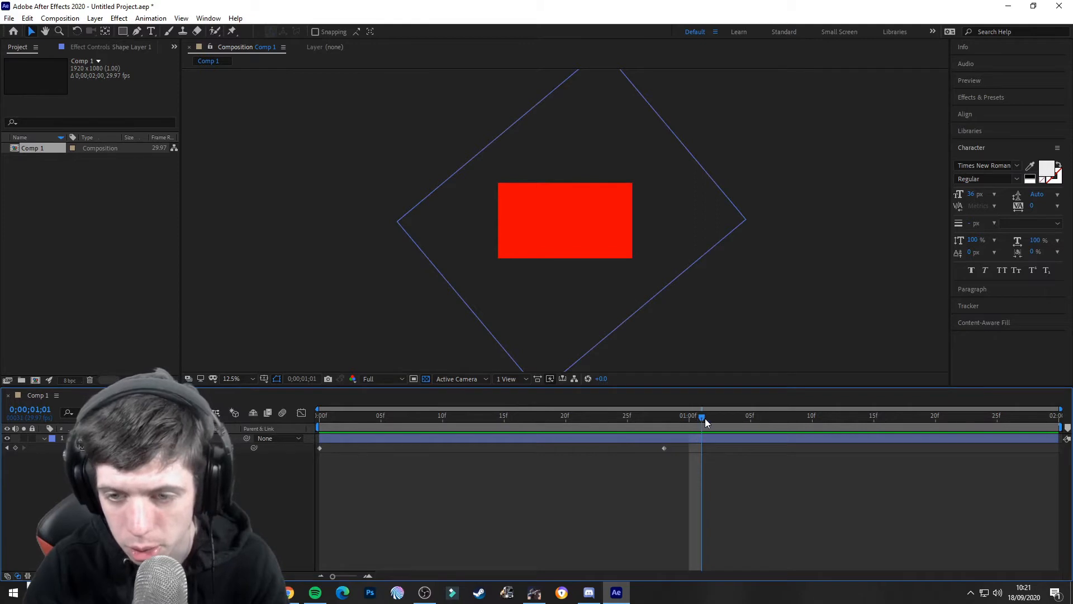
pyautogui.moveTo(706, 420); pyautogui.dragTo(714, 418)
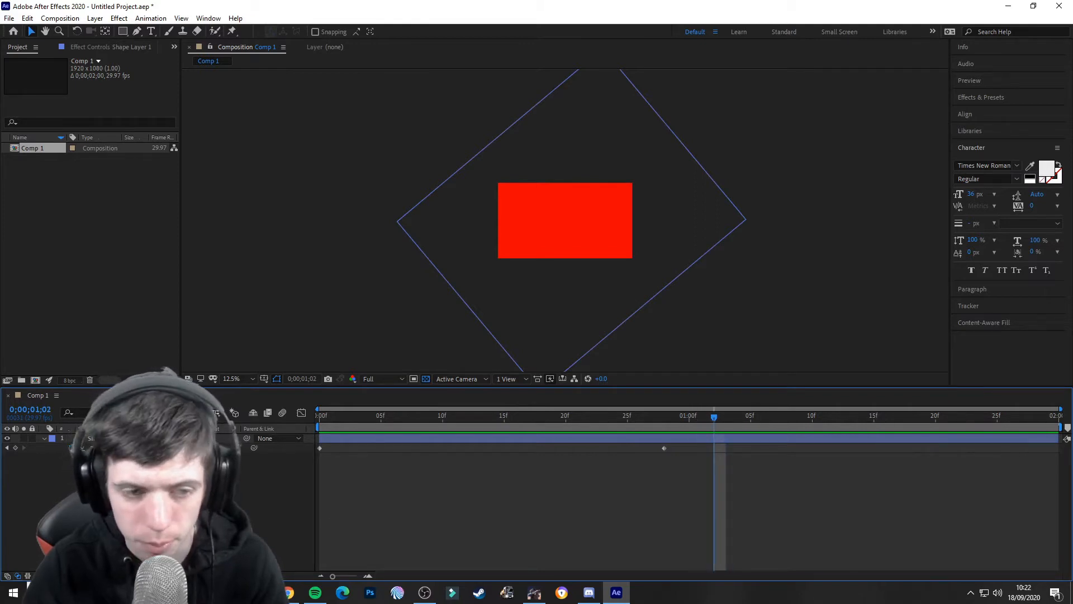
pyautogui.click(15, 449)
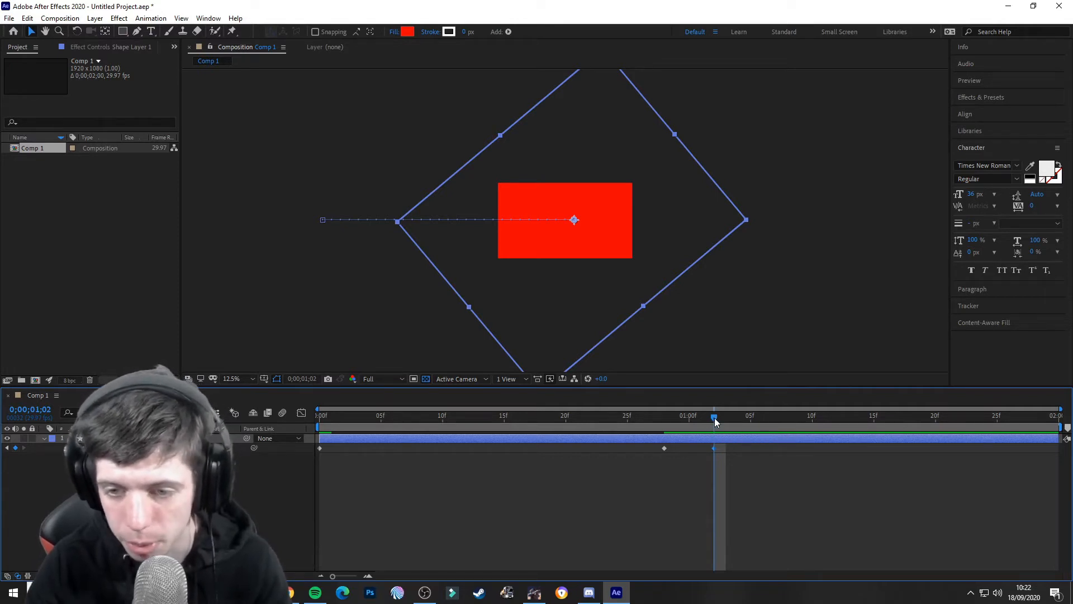
# Add another Position keyframe for the shape layer at 0;00;01;29 and preview the animation
pyautogui.press('space')
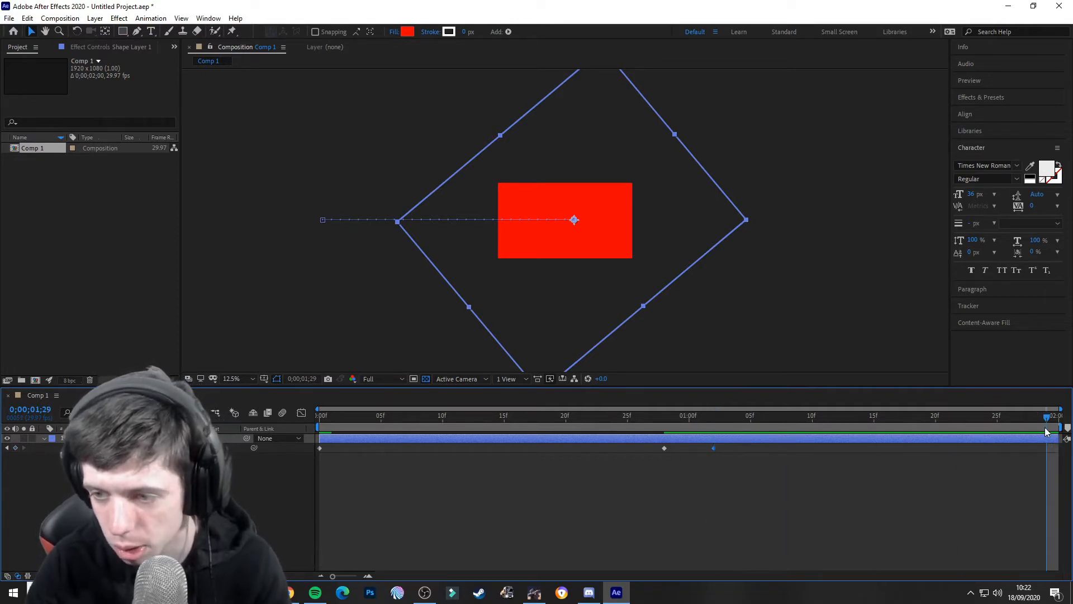
pyautogui.click(15, 448)
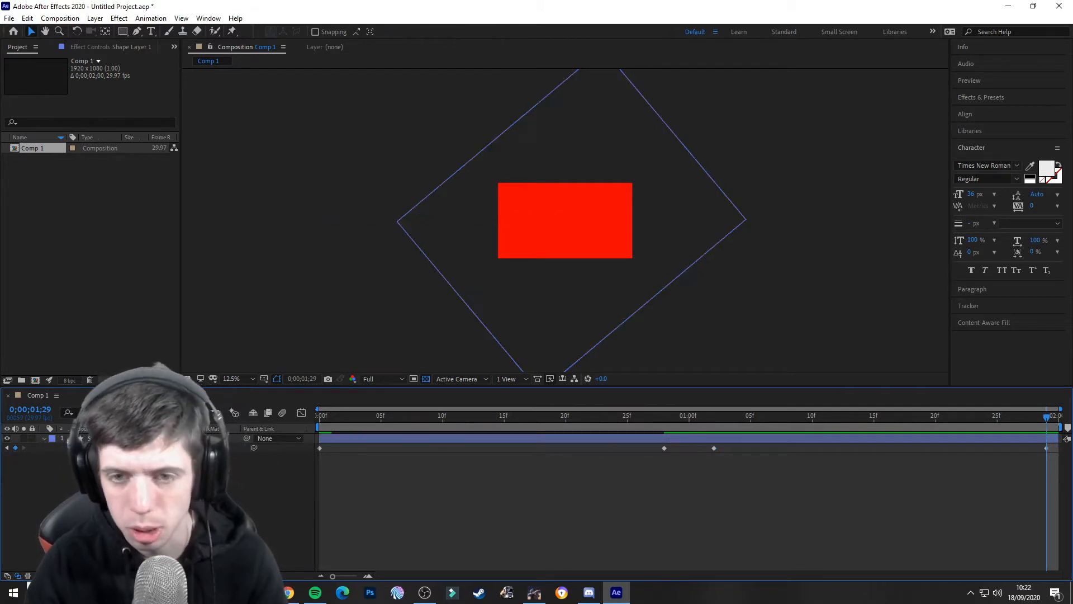
pyautogui.press('space')
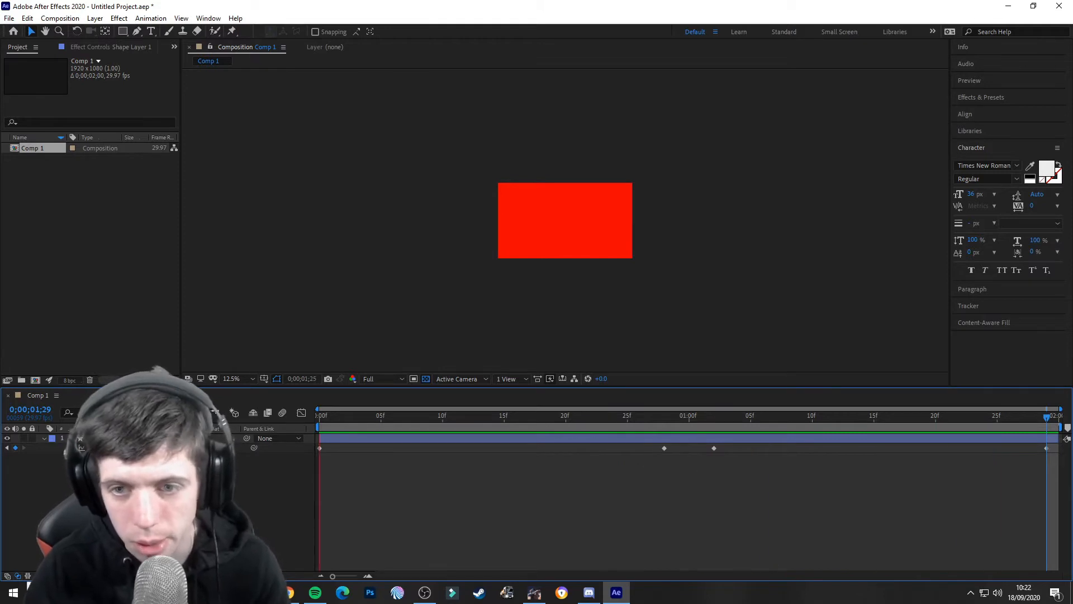
pyautogui.press('space')
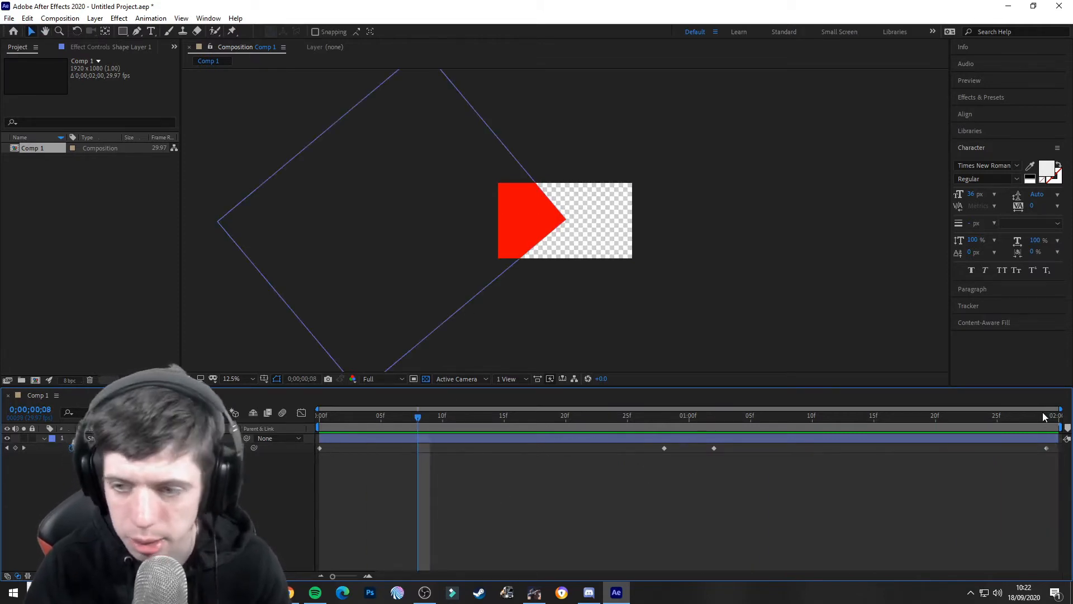
# At 0;00;01;29, move the shape horizontally until it is completely outside the frame's right edge, and play back the animation
pyautogui.click(1047, 417)
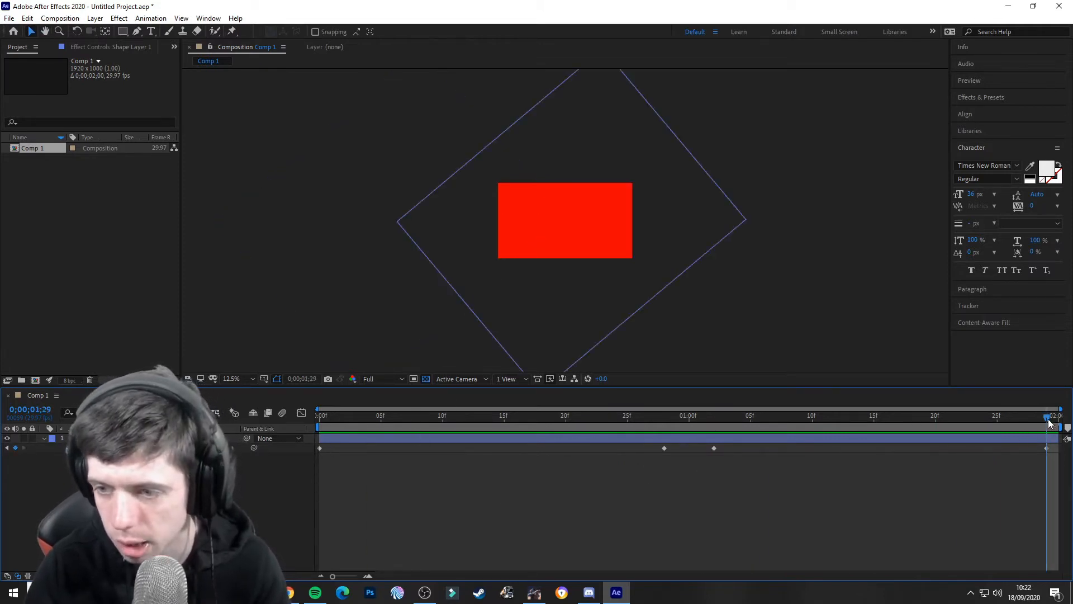
pyautogui.click(579, 220)
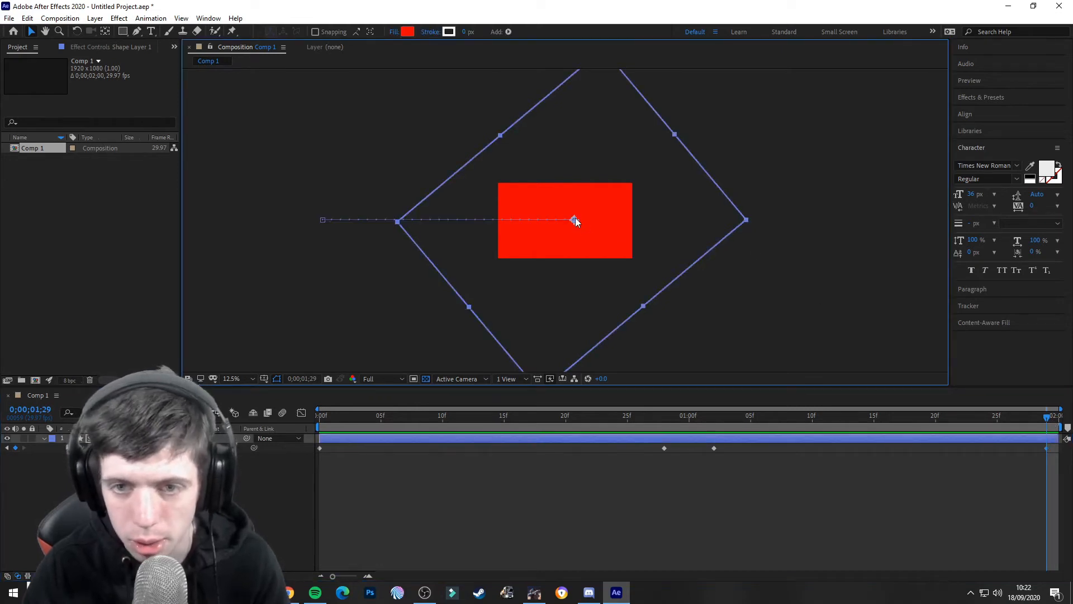
pyautogui.moveTo(575, 221); pyautogui.dragTo(808, 220)
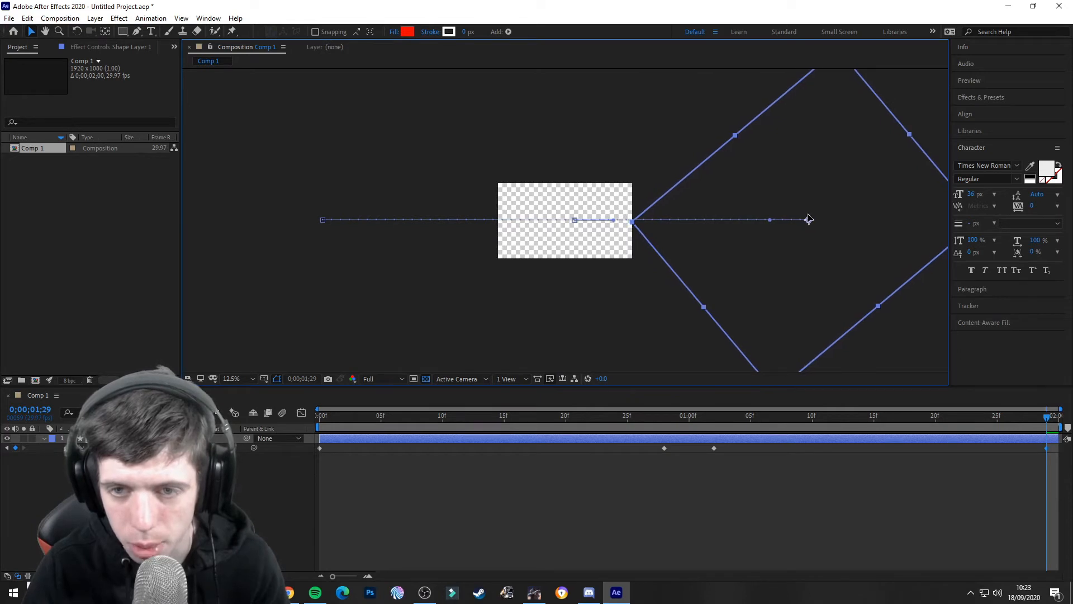
pyautogui.click(236, 498)
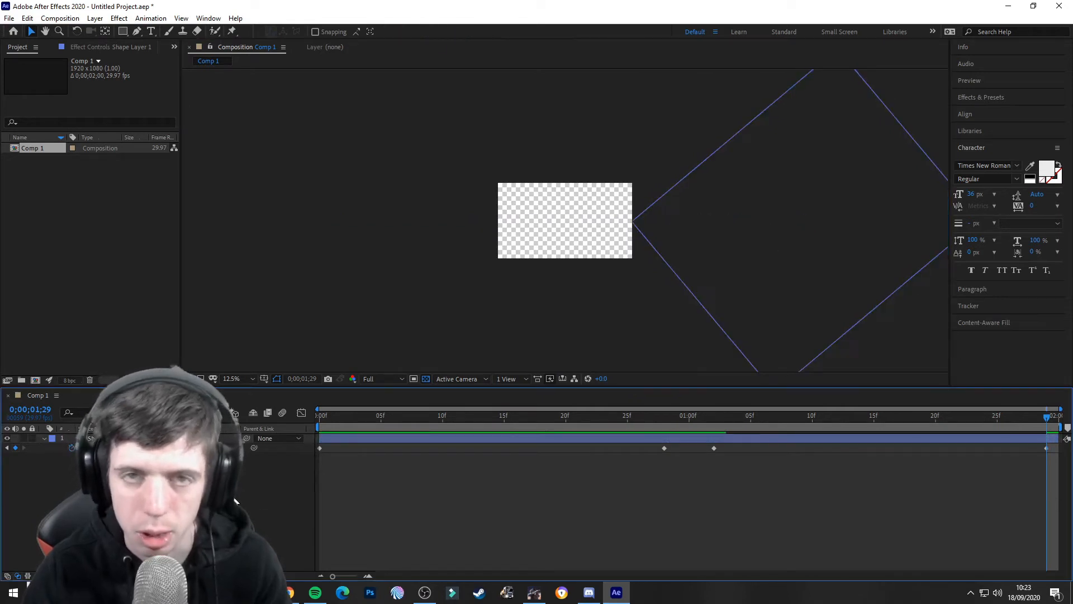
pyautogui.click(807, 219)
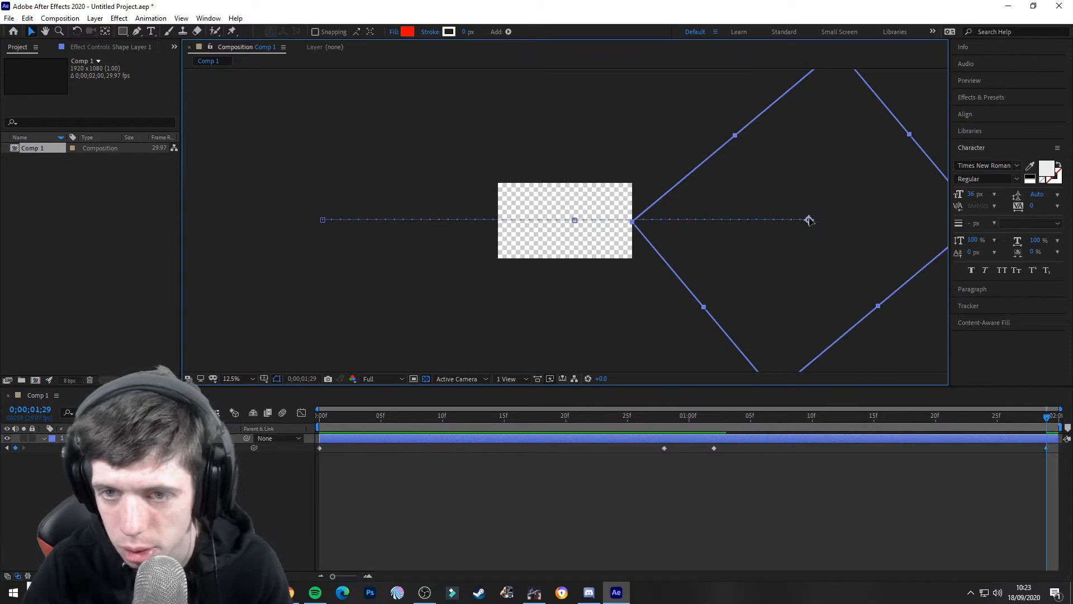
pyautogui.moveTo(809, 220); pyautogui.dragTo(815, 220)
pyautogui.click(240, 496)
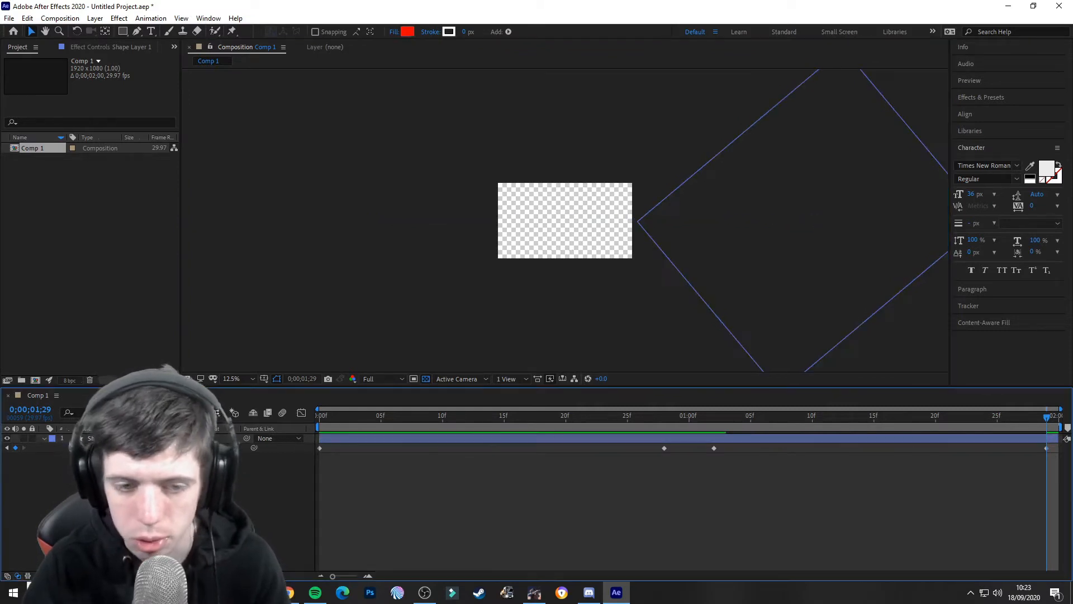
pyautogui.press('space')
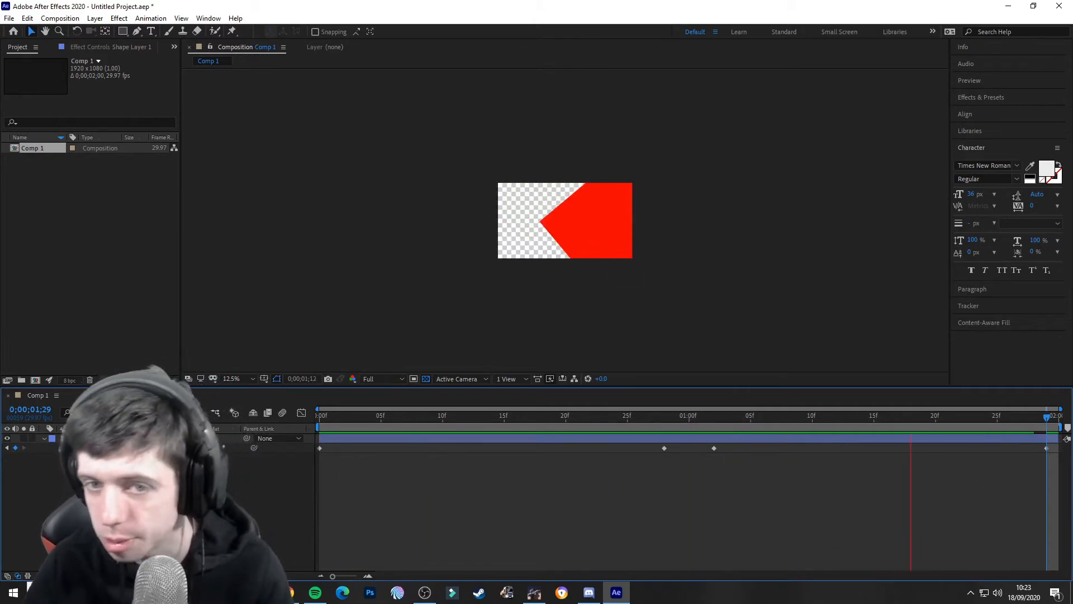
pyautogui.press('space')
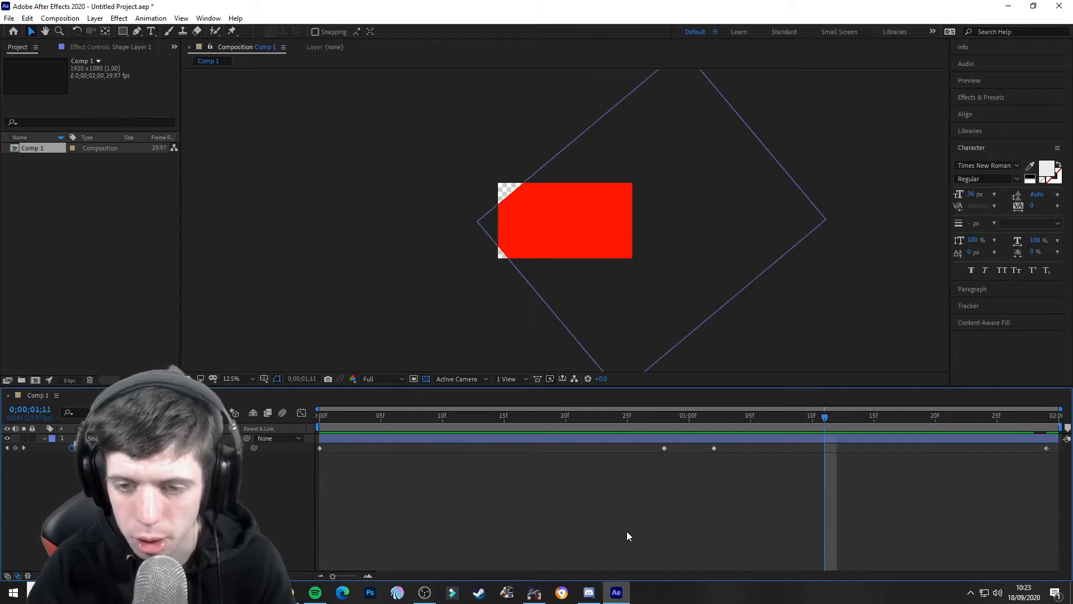
# Apply Easy Ease to the Position keyframes at 0;00;00;00 and 0;00;00;28, and show the animated properties in the Graph Editor
pyautogui.moveTo(672, 452)
pyautogui.mouseDown()
pyautogui.moveTo(300, 451)
pyautogui.moveTo(316, 447)
pyautogui.mouseUp()
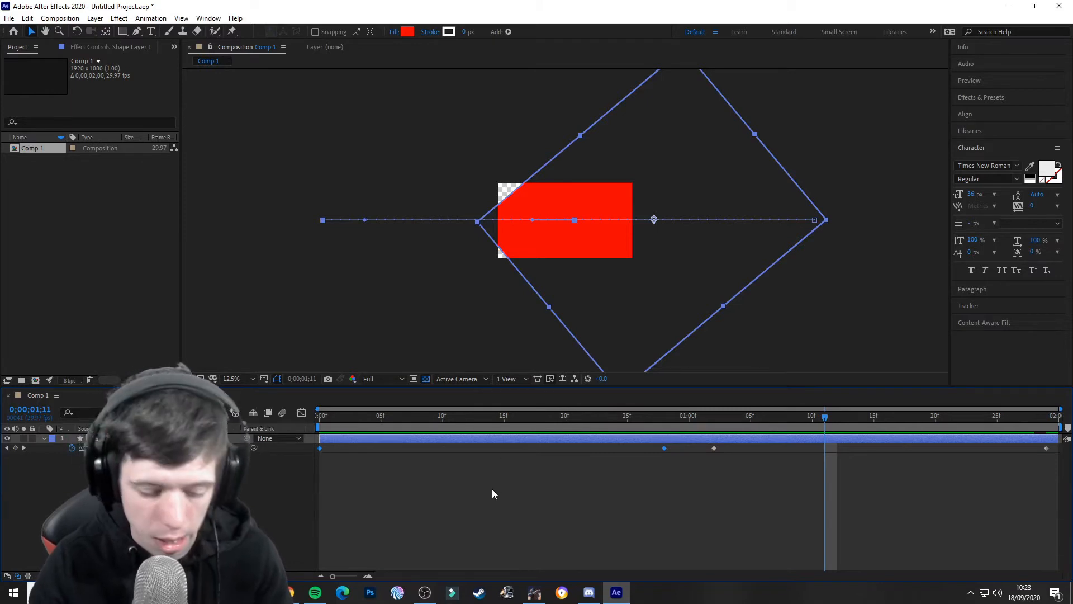
pyautogui.press('F9')
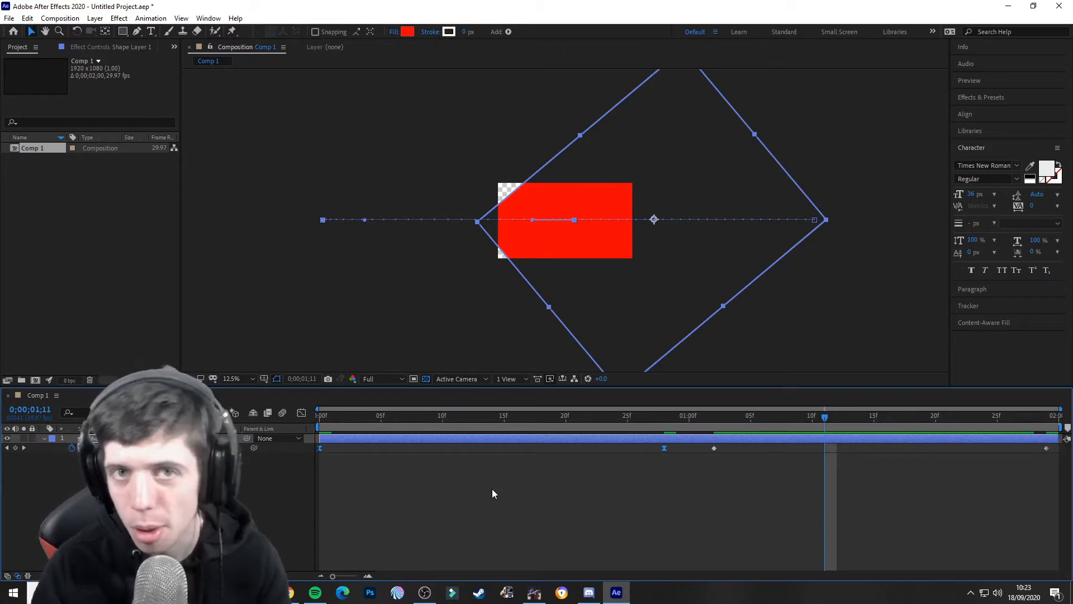
pyautogui.click(307, 413)
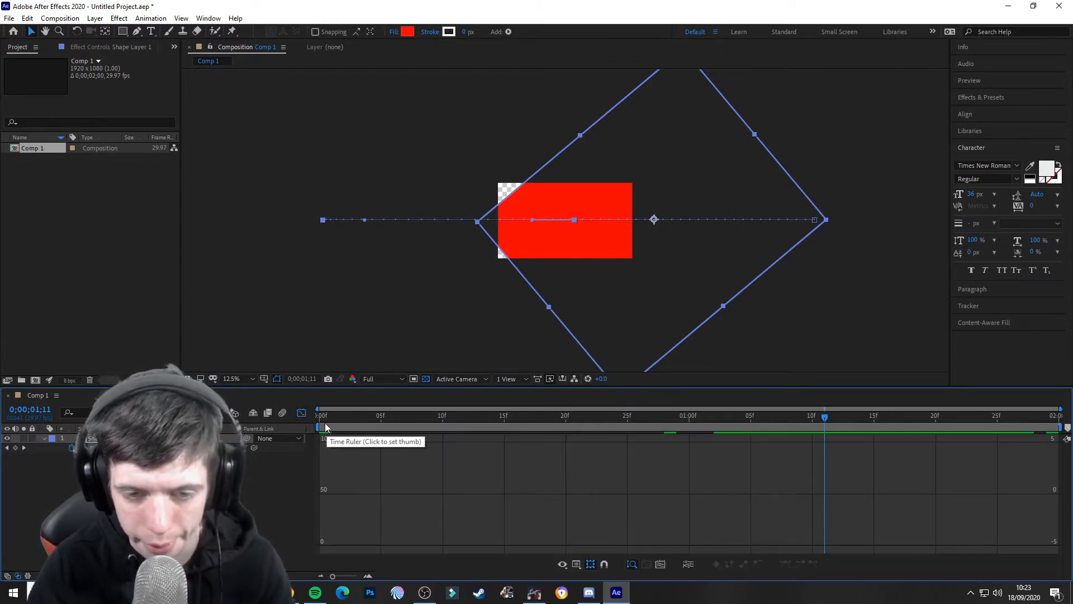
pyautogui.click(562, 565)
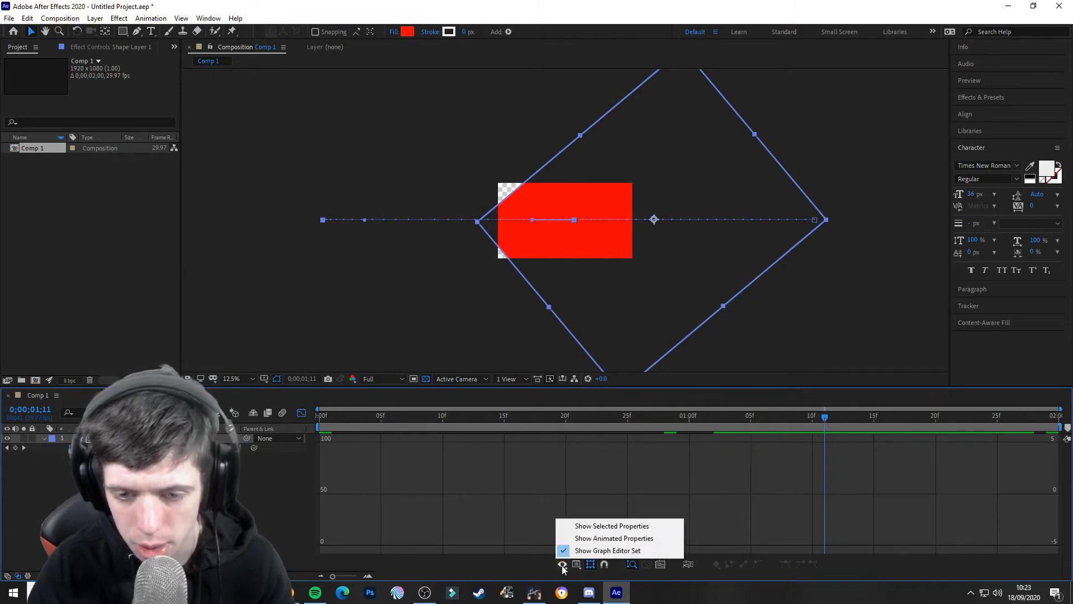
pyautogui.click(596, 539)
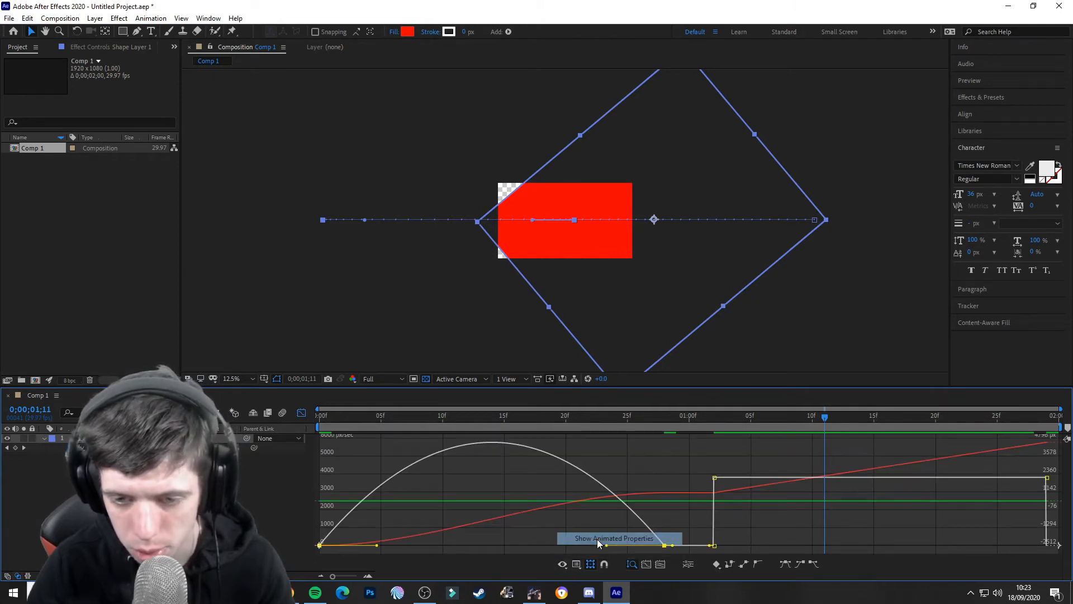
pyautogui.click(561, 564)
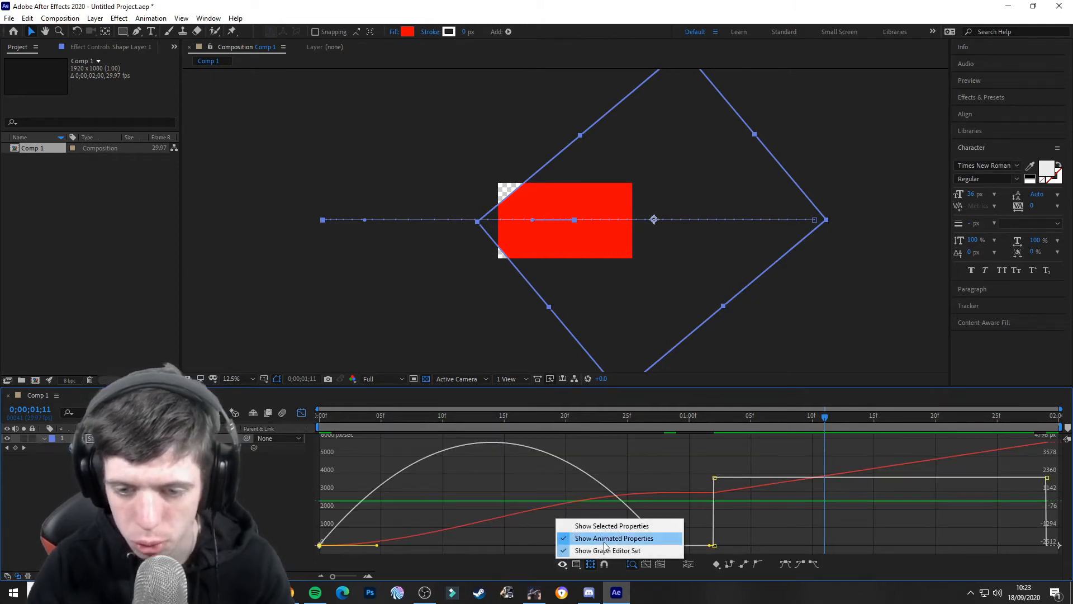
pyautogui.click(246, 517)
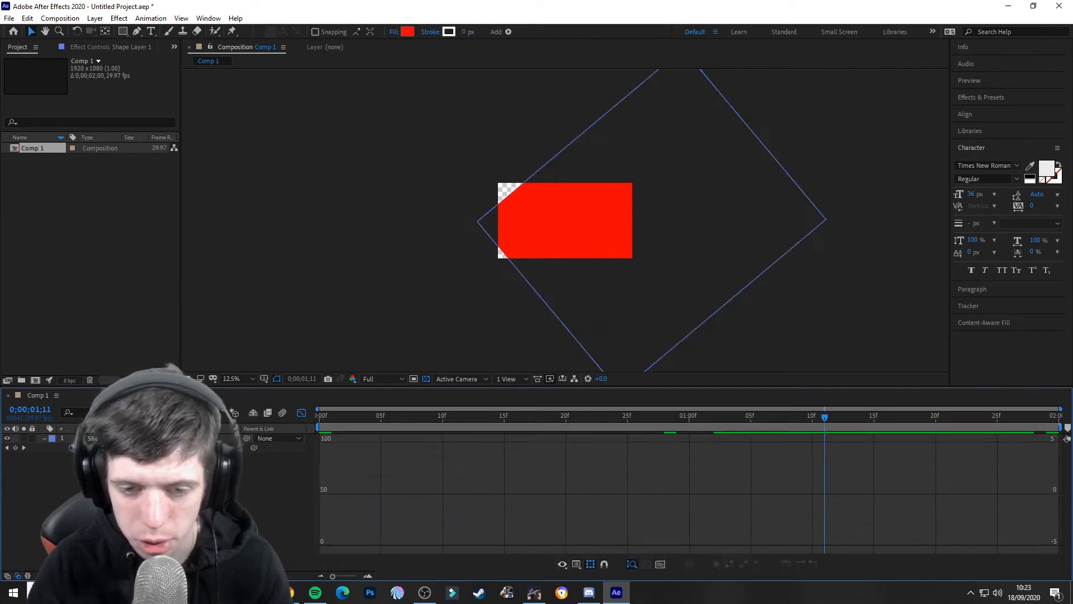
pyautogui.click(562, 565)
pyautogui.click(584, 539)
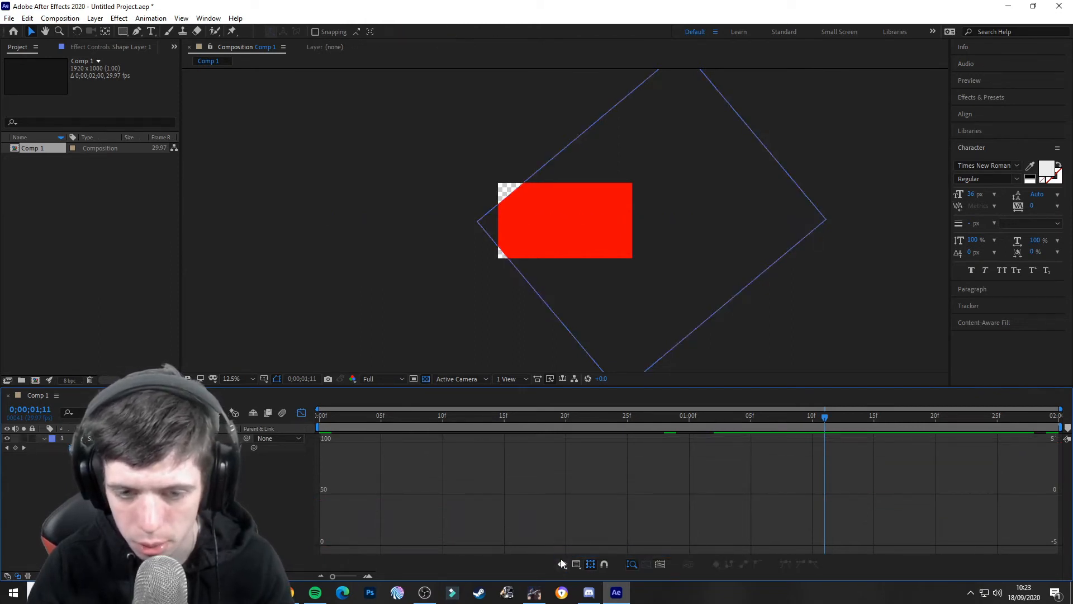
pyautogui.click(561, 564)
pyautogui.click(585, 540)
pyautogui.click(302, 413)
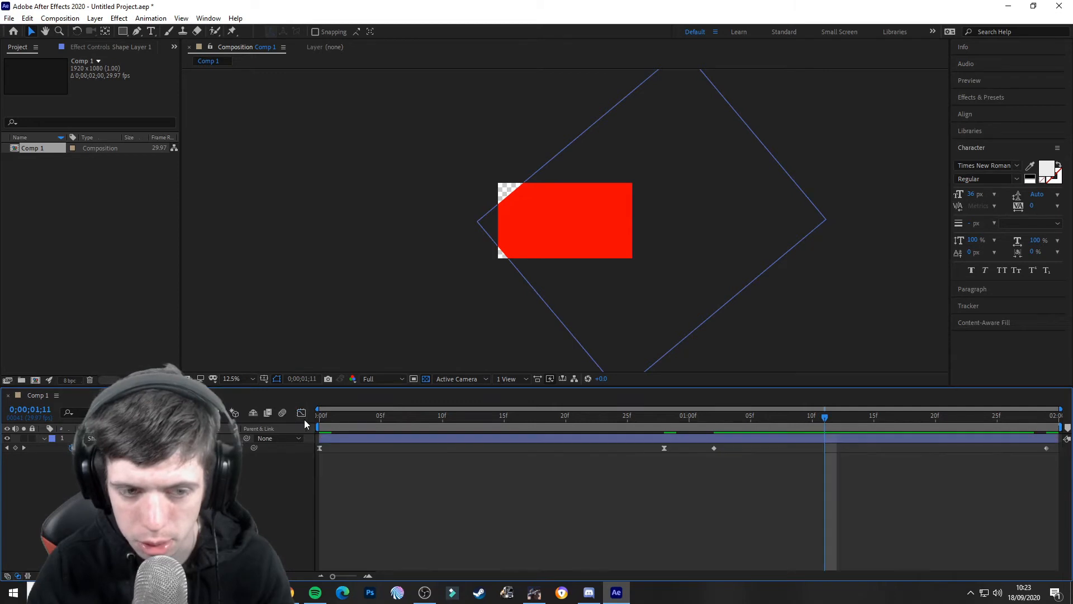
pyautogui.click(302, 413)
pyautogui.click(303, 413)
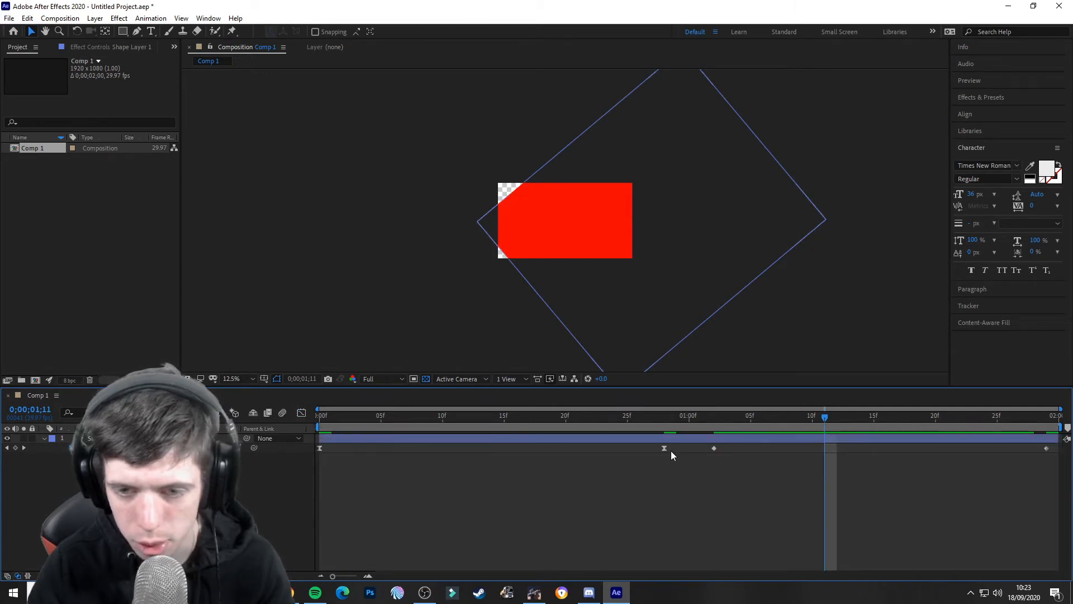
# Select the shape's first two Position keyframes again and display their curves in the Graph Editor
pyautogui.moveTo(671, 450); pyautogui.dragTo(314, 450)
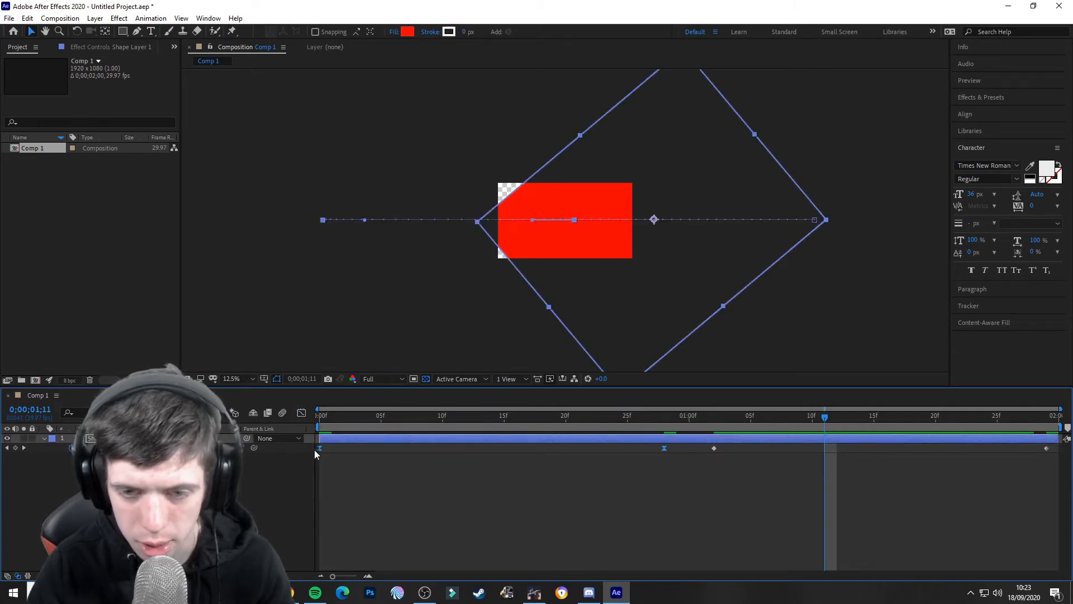
pyautogui.click(301, 412)
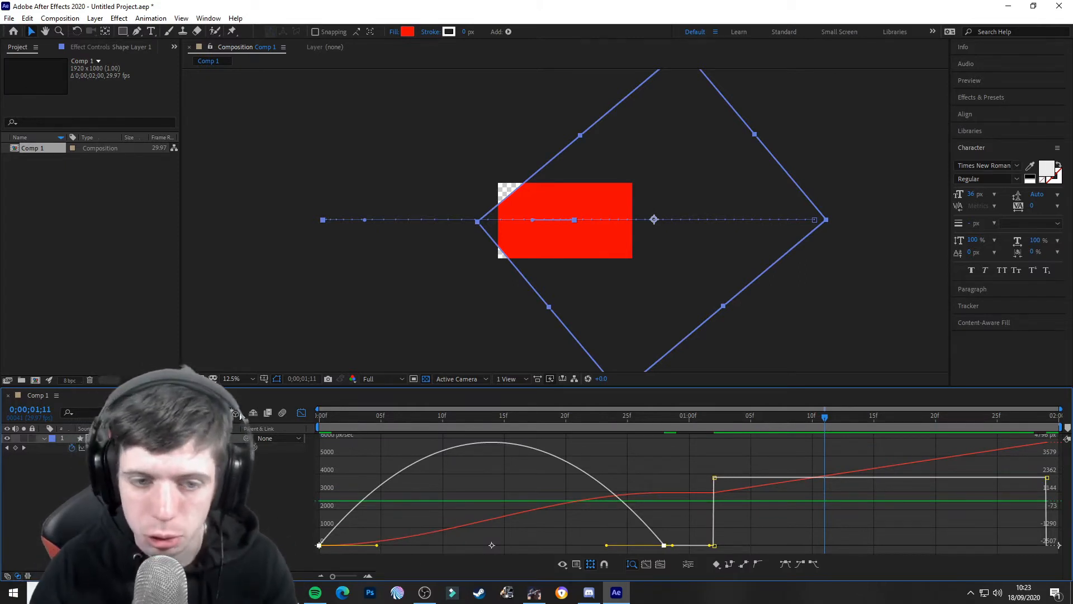
pyautogui.click(300, 414)
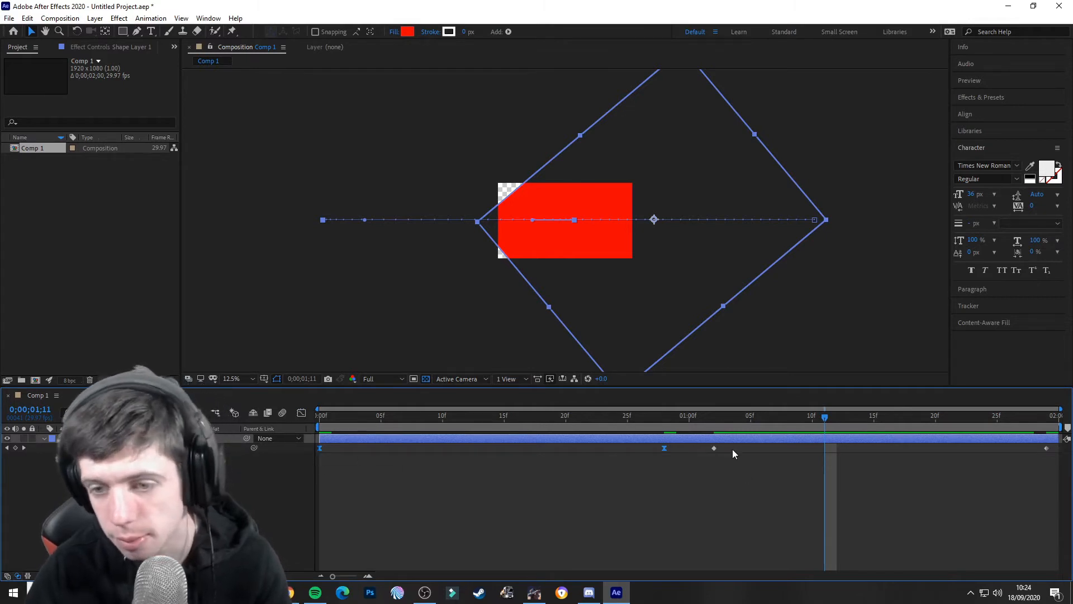
pyautogui.click(301, 414)
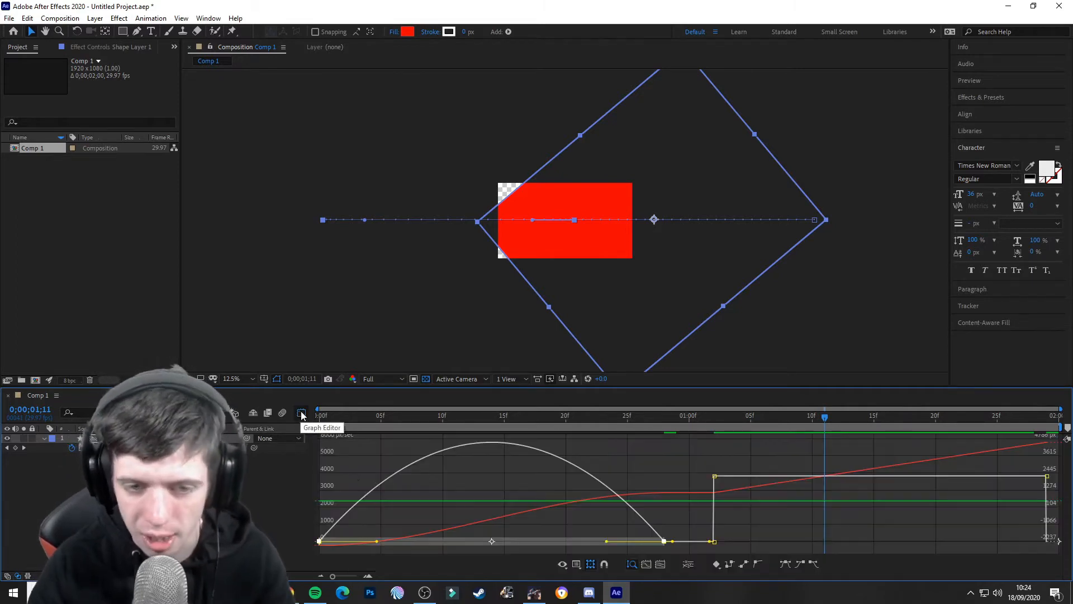
# Compare the value graph of the Position keyframes with their speed graph, ending with Edit Speed Graph
pyautogui.click(563, 563)
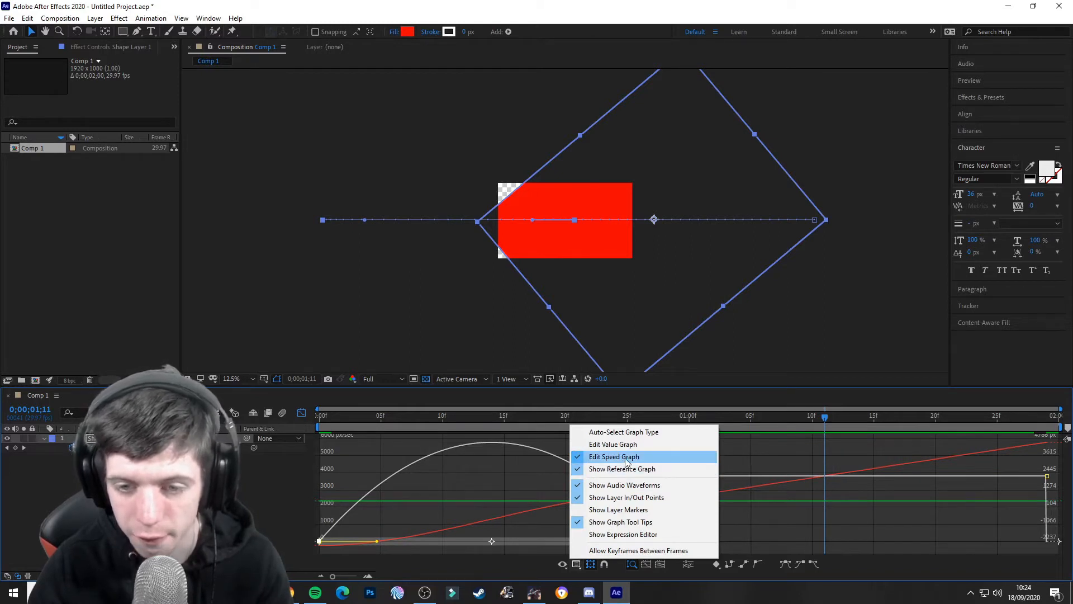
pyautogui.click(614, 456)
pyautogui.click(591, 565)
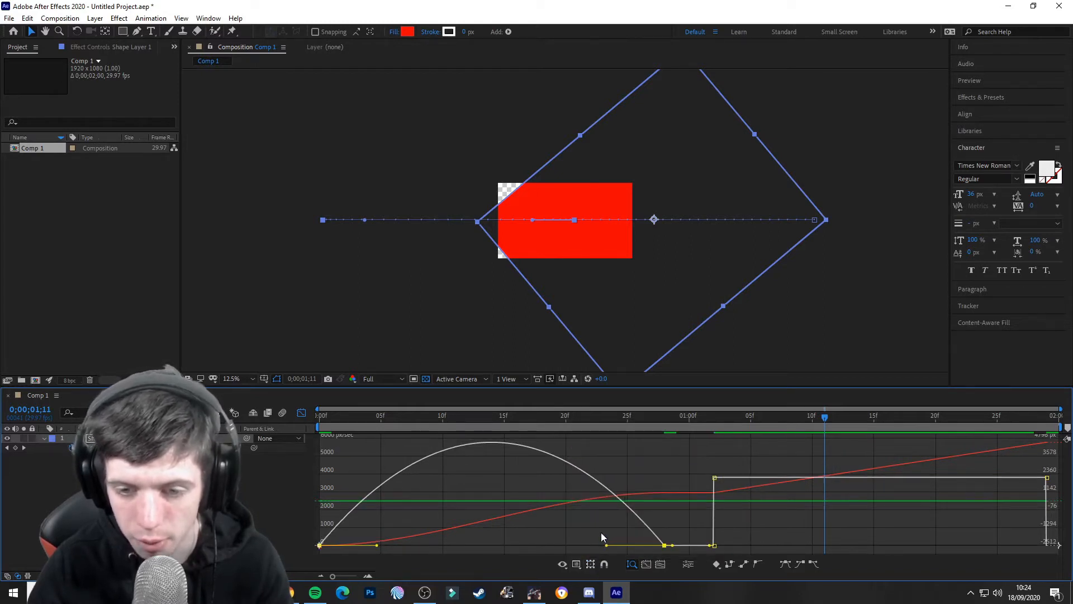
pyautogui.click(576, 564)
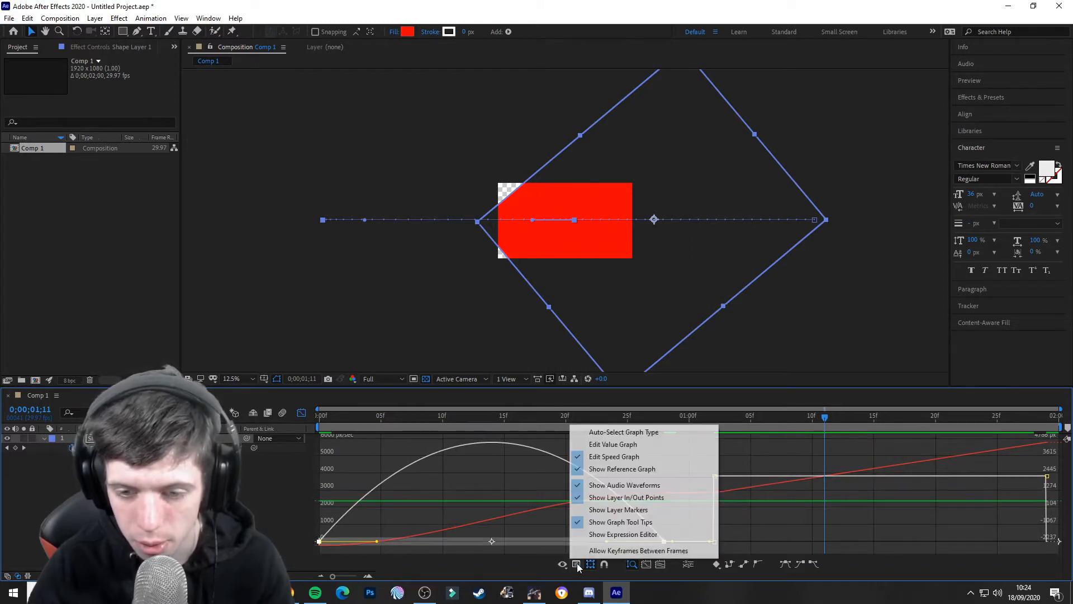
pyautogui.click(614, 445)
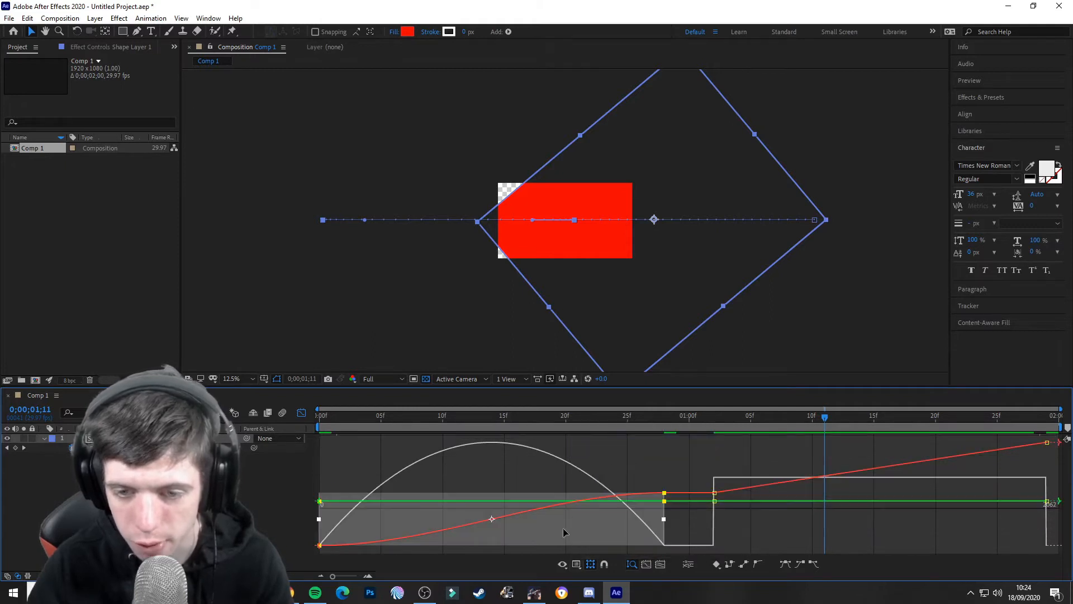
pyautogui.click(582, 561)
pyautogui.click(614, 457)
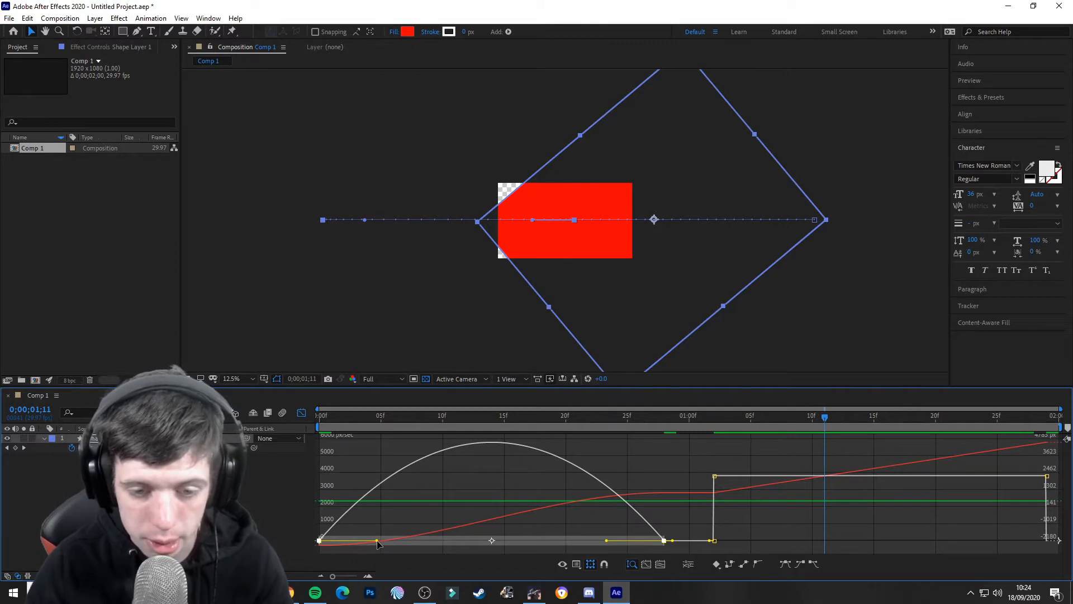
# Extend the speed-graph influence handles of the first two Position keyframes toward each other, forming a sharp peak between them, and close the Graph Editor
pyautogui.moveTo(383, 540); pyautogui.dragTo(495, 545)
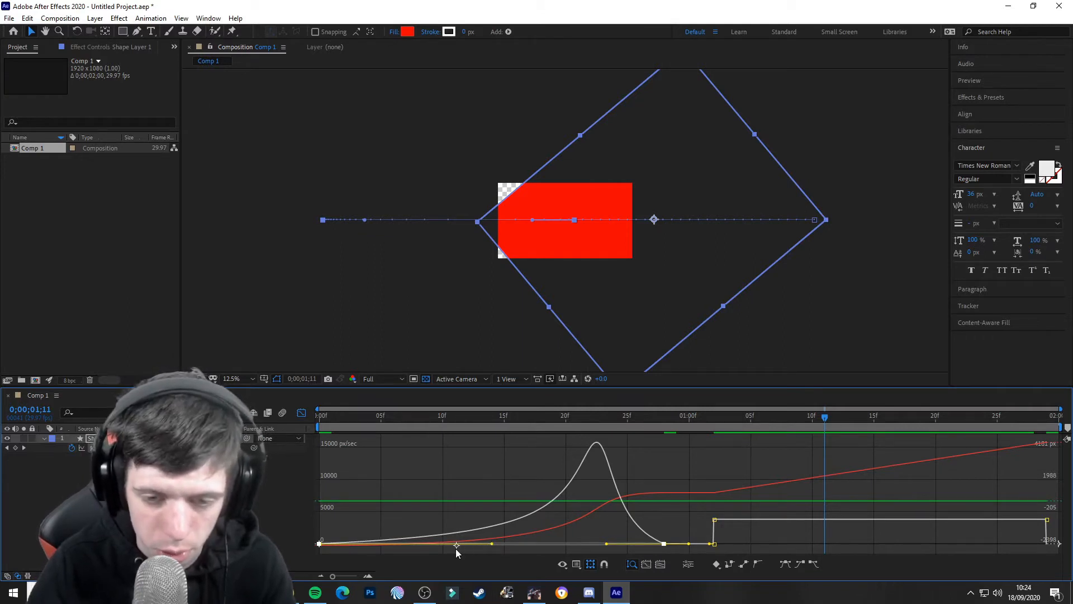
pyautogui.click(492, 545)
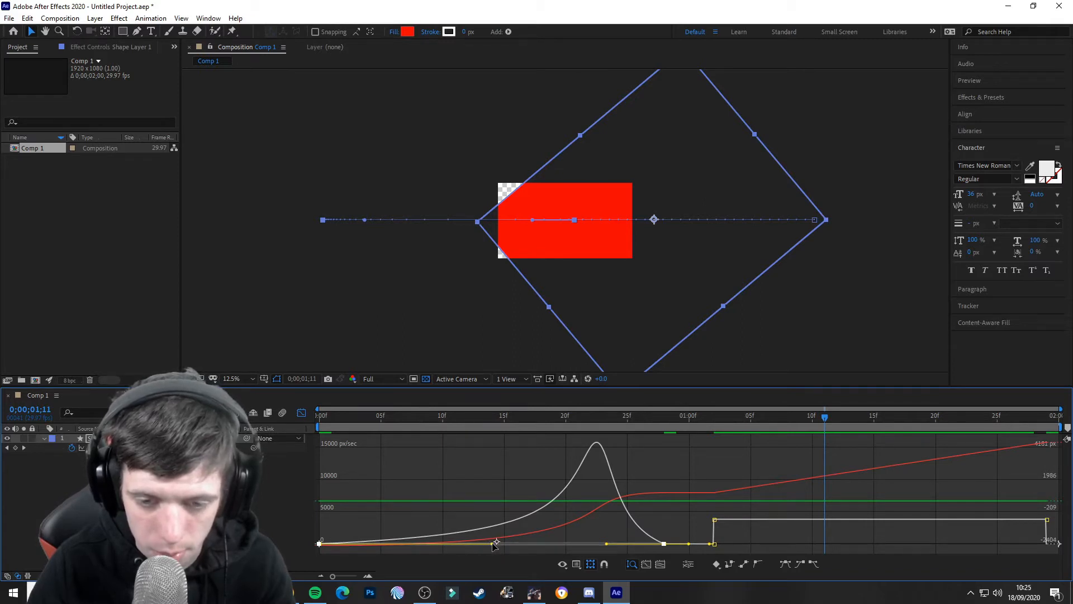
pyautogui.moveTo(488, 545); pyautogui.dragTo(463, 540)
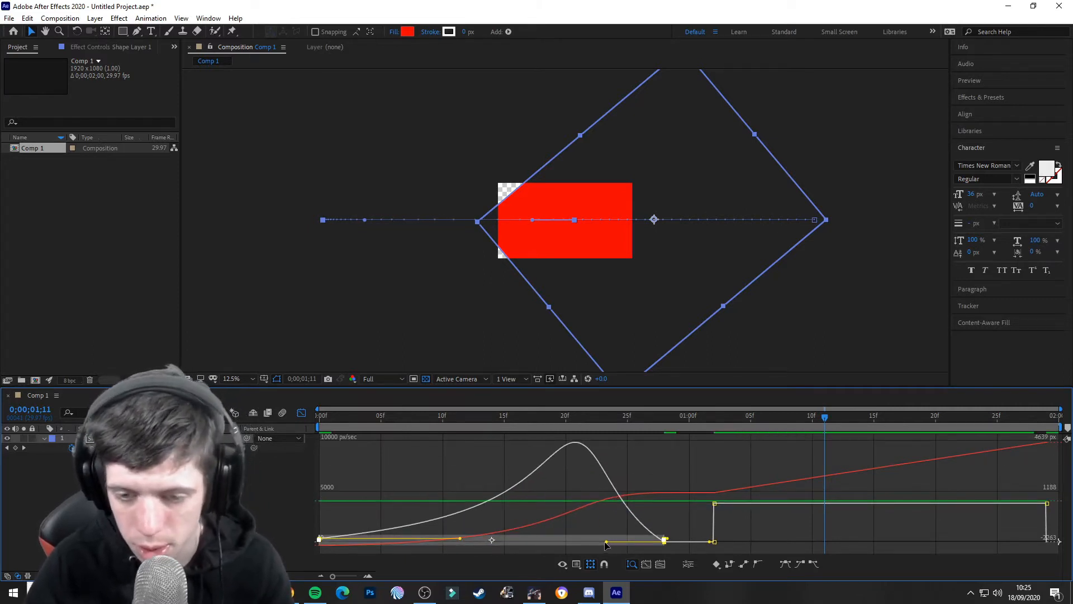
pyautogui.moveTo(609, 543); pyautogui.dragTo(523, 545)
pyautogui.click(302, 412)
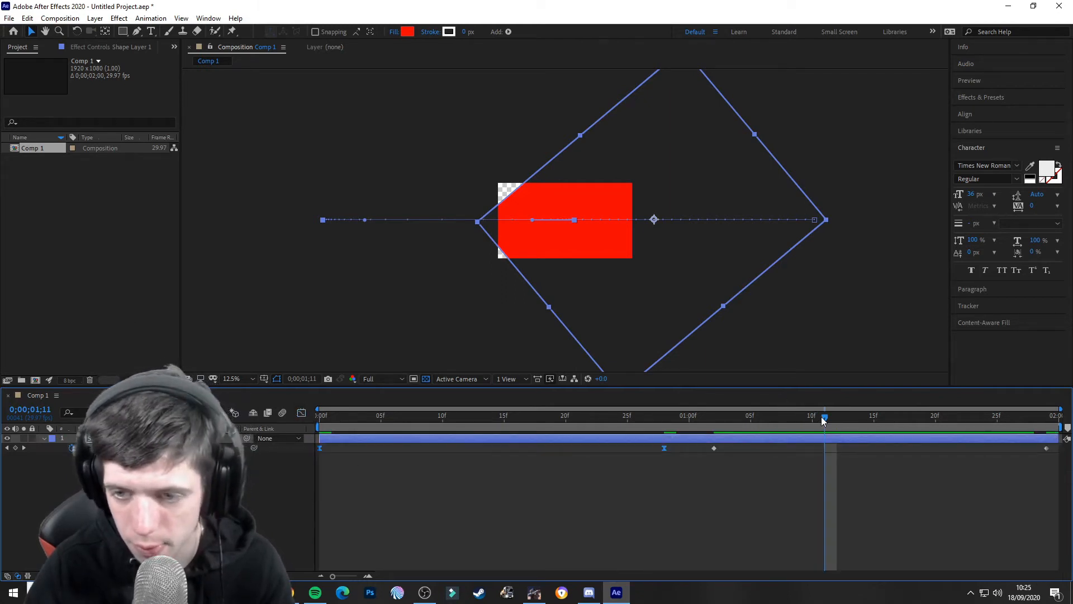
# Deselect everything and play back the shape's animation from 0;00;00;00 to check the eased entrance
pyautogui.moveTo(825, 417); pyautogui.dragTo(318, 442)
pyautogui.hotkey('ctrl', 'shift', 'a')
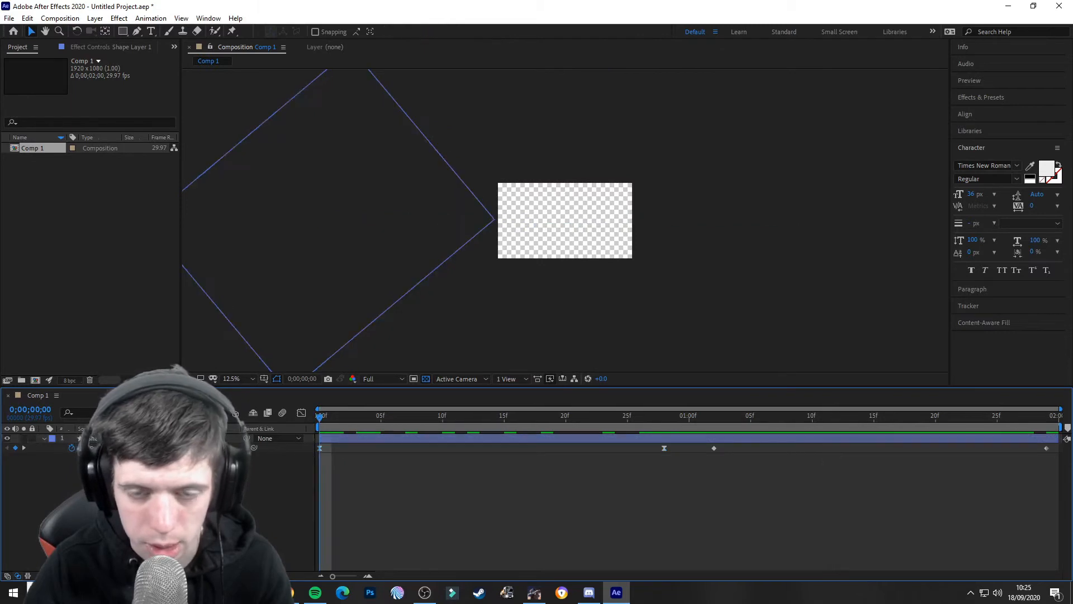
pyautogui.press('space')
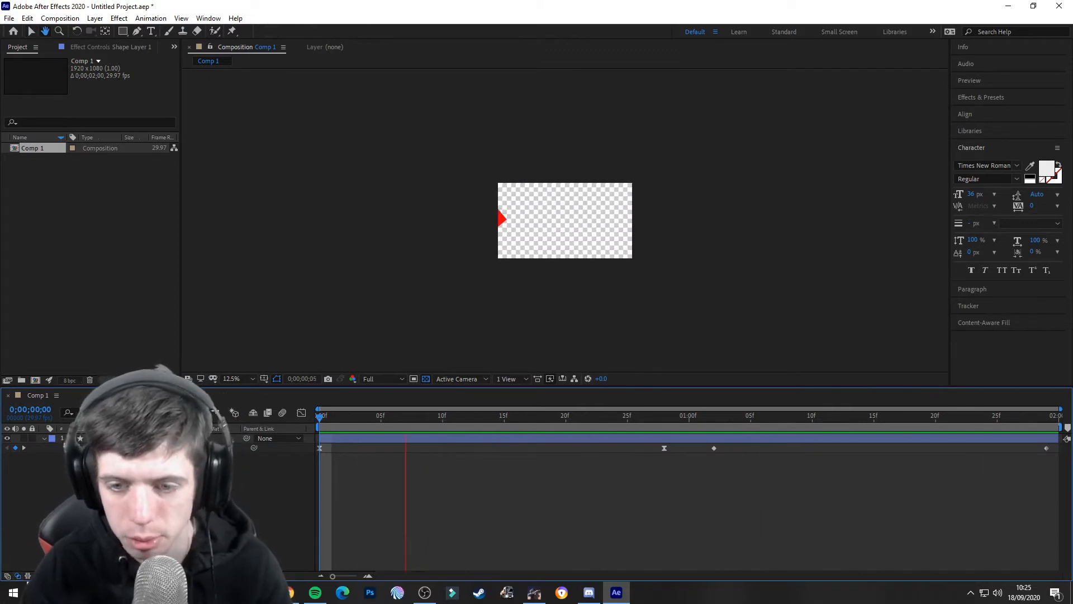
pyautogui.press('space')
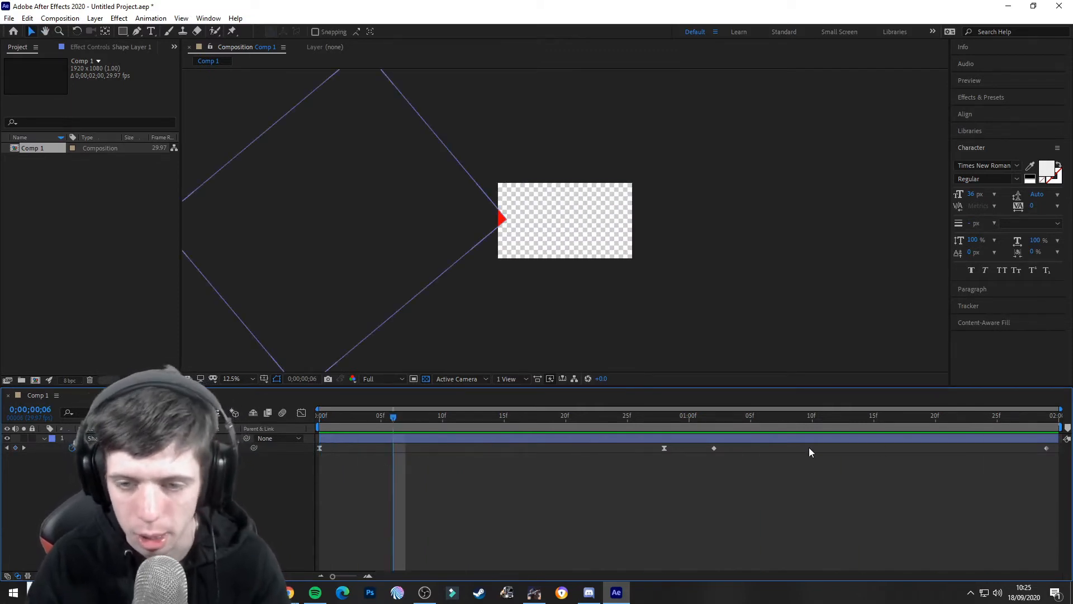
# Apply Easy Ease to the Position keyframes at 0;00;01;02 and 0;00;01;29, and pull their speed-graph handles toward each other to form a sharp central peak
pyautogui.moveTo(708, 447); pyautogui.dragTo(1051, 465)
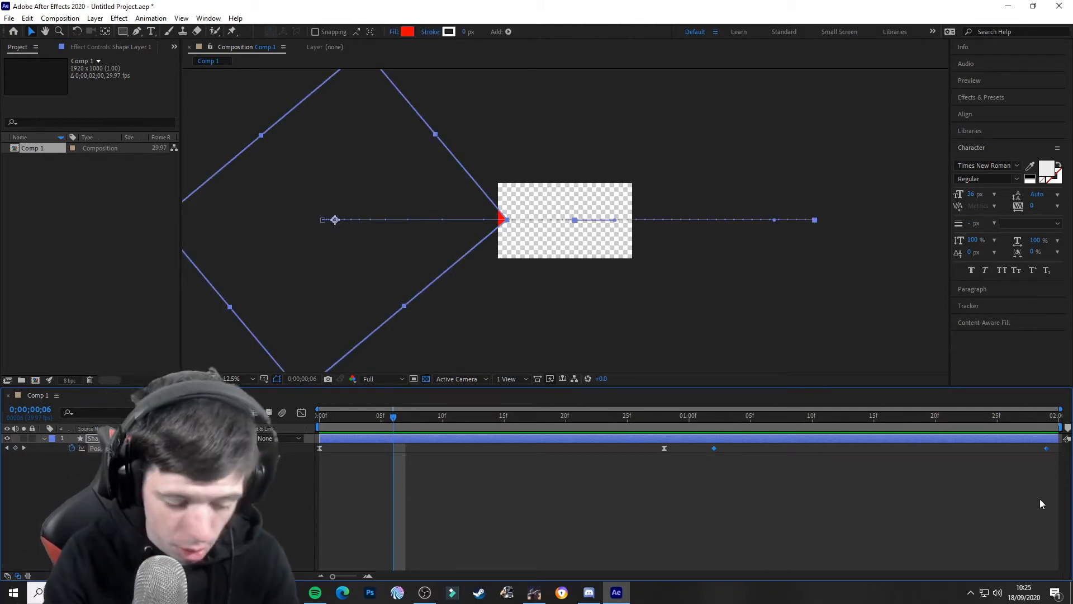
pyautogui.press('F9')
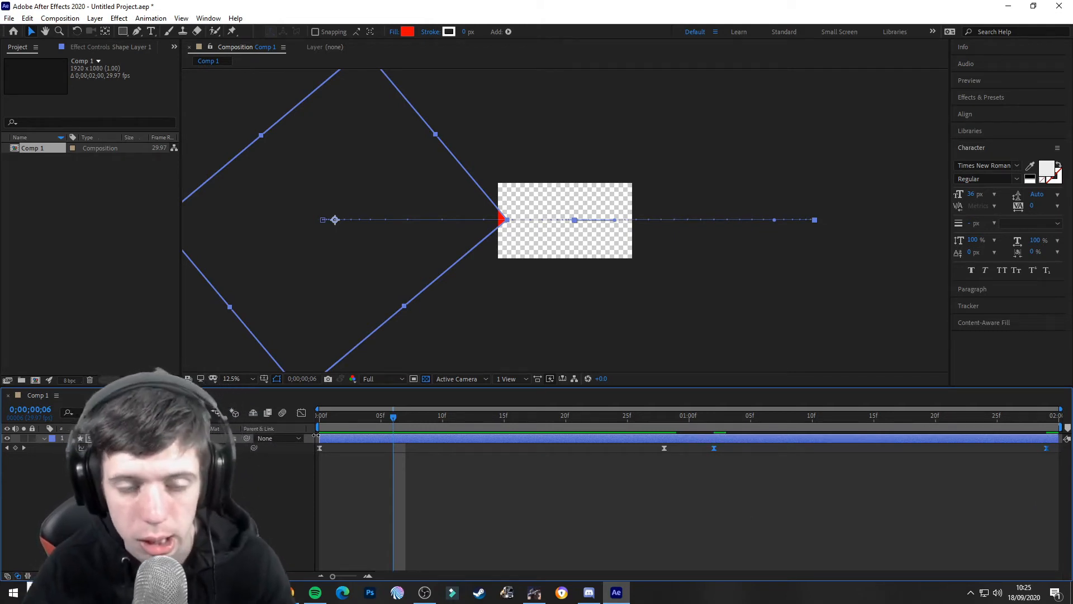
pyautogui.click(302, 414)
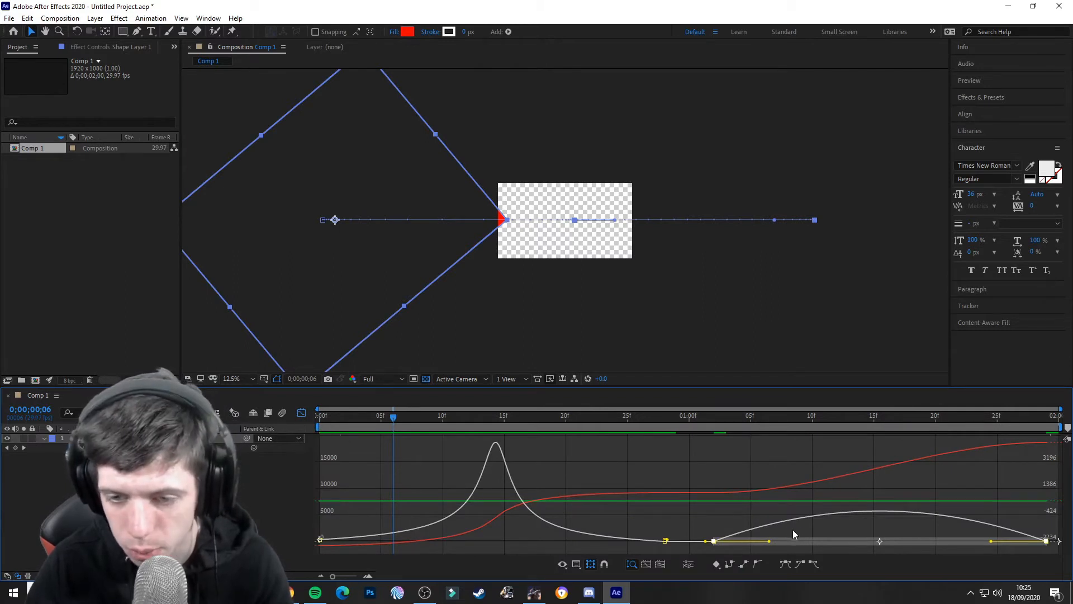
pyautogui.moveTo(772, 544); pyautogui.dragTo(852, 542)
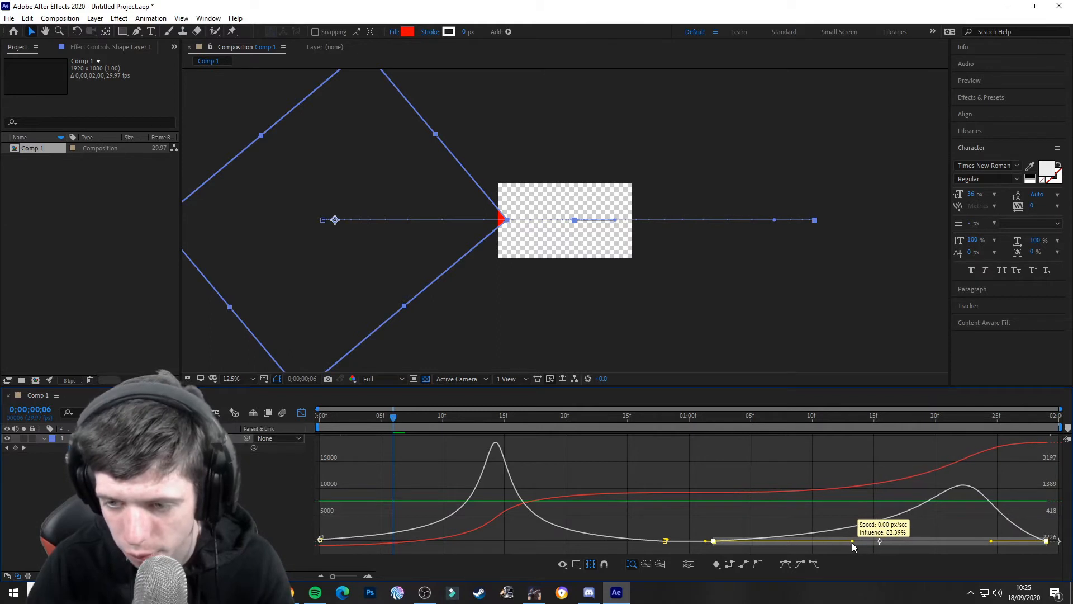
pyautogui.moveTo(992, 543); pyautogui.dragTo(907, 543)
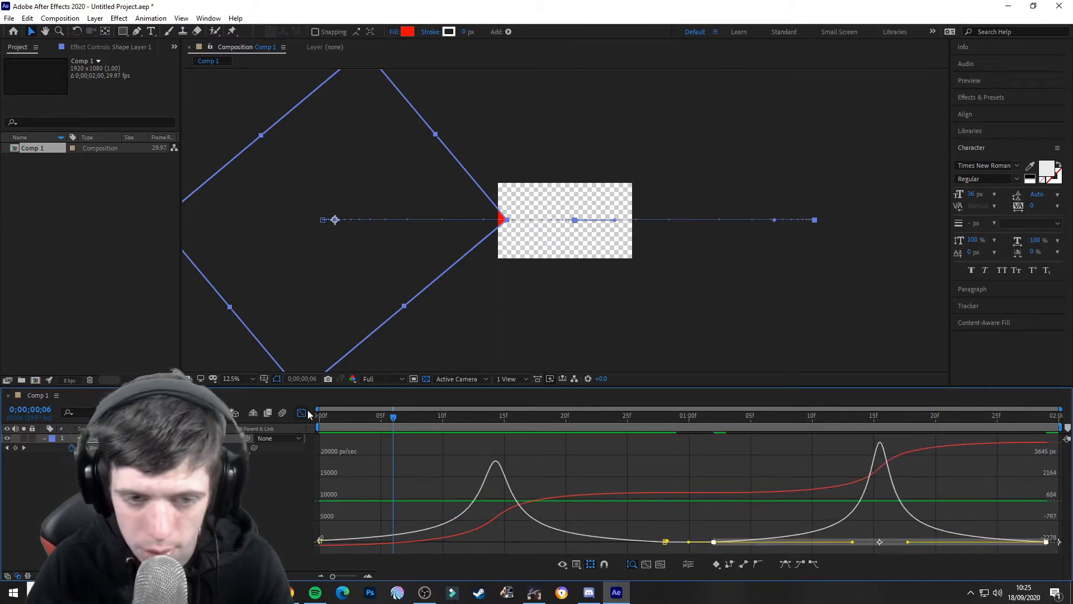
pyautogui.click(301, 412)
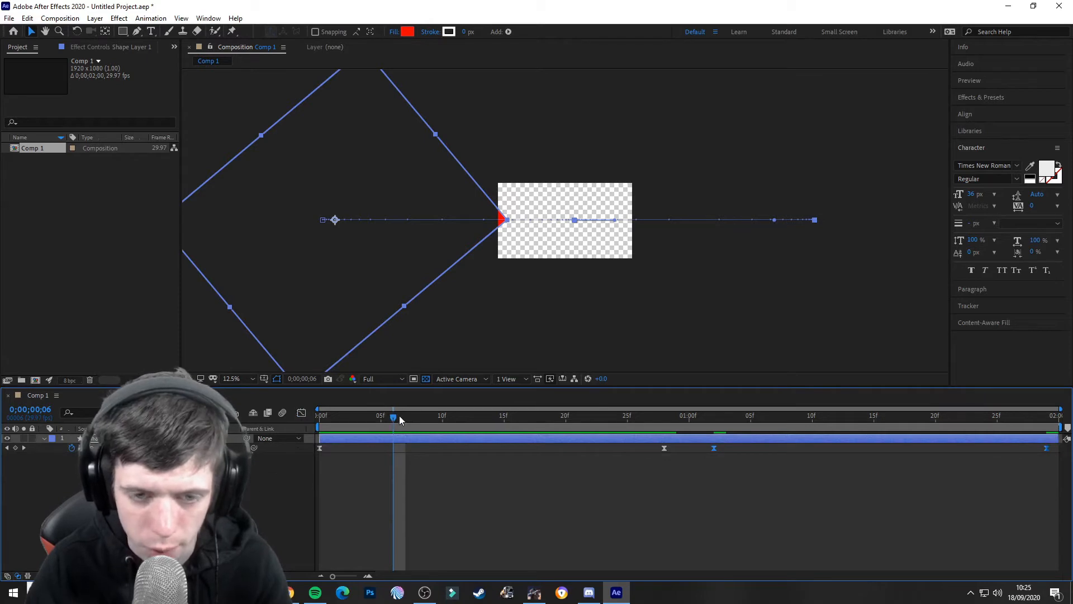
# Play back the full entrance and exit animation from the first frame, and return the current time to 0;00;00;00
pyautogui.moveTo(398, 417); pyautogui.dragTo(280, 429)
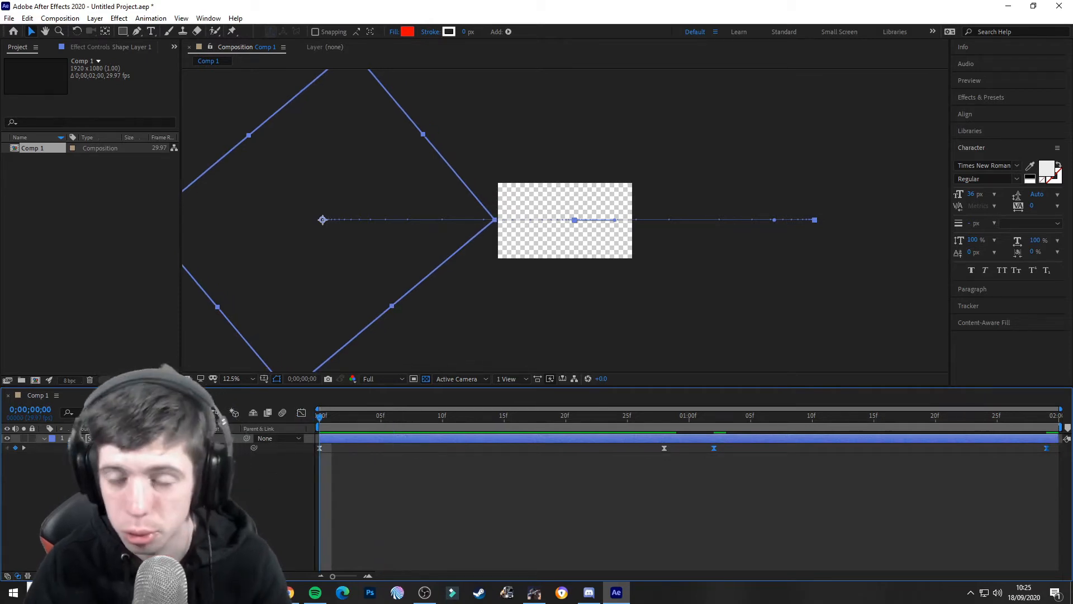
pyautogui.press('F2')
pyautogui.press('space')
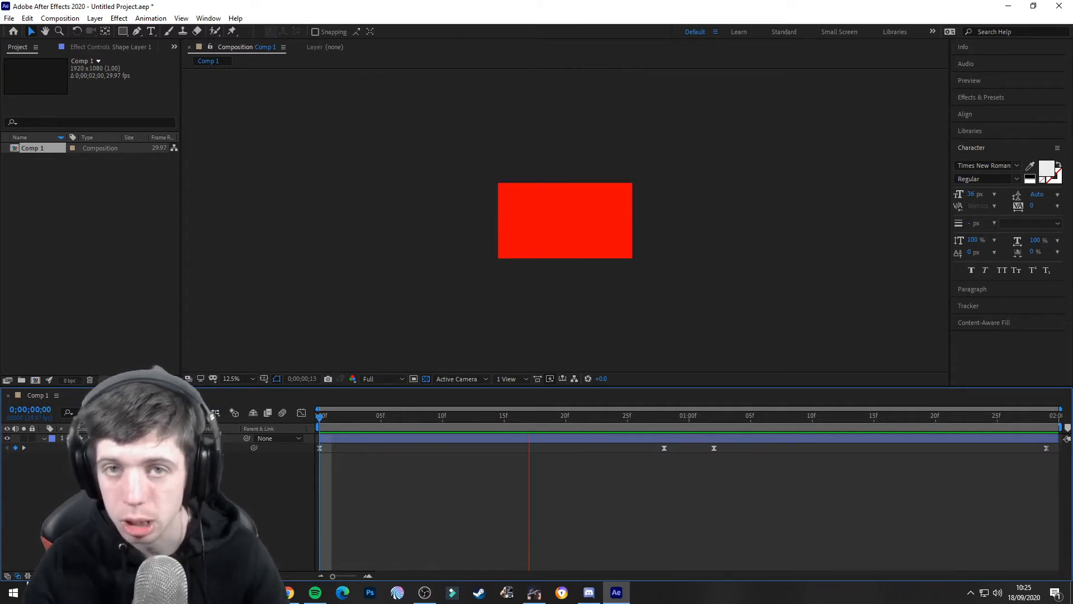
pyautogui.press('space')
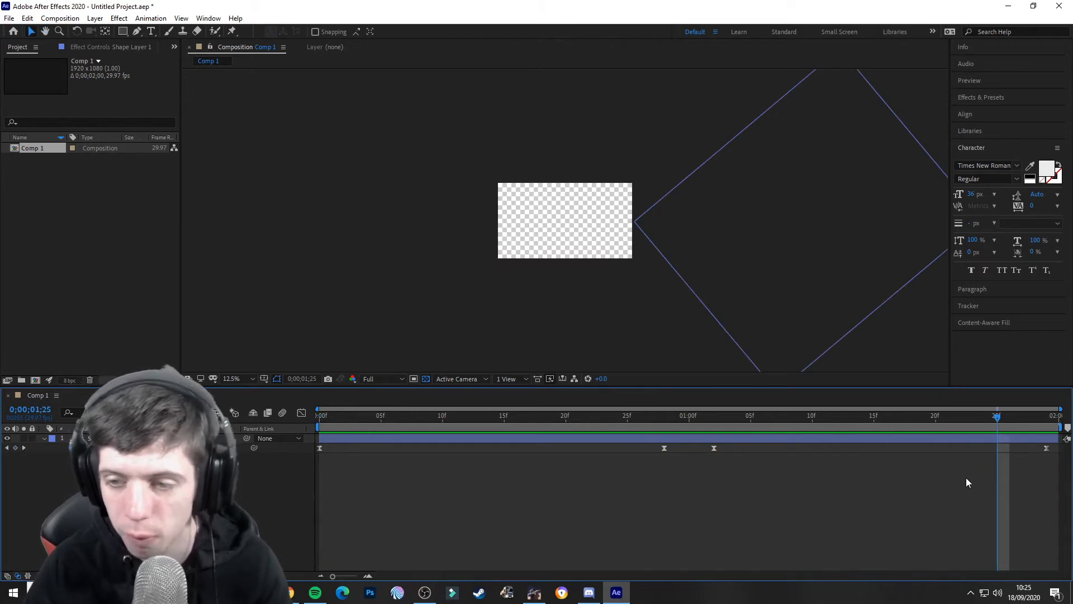
pyautogui.moveTo(998, 416); pyautogui.dragTo(316, 480)
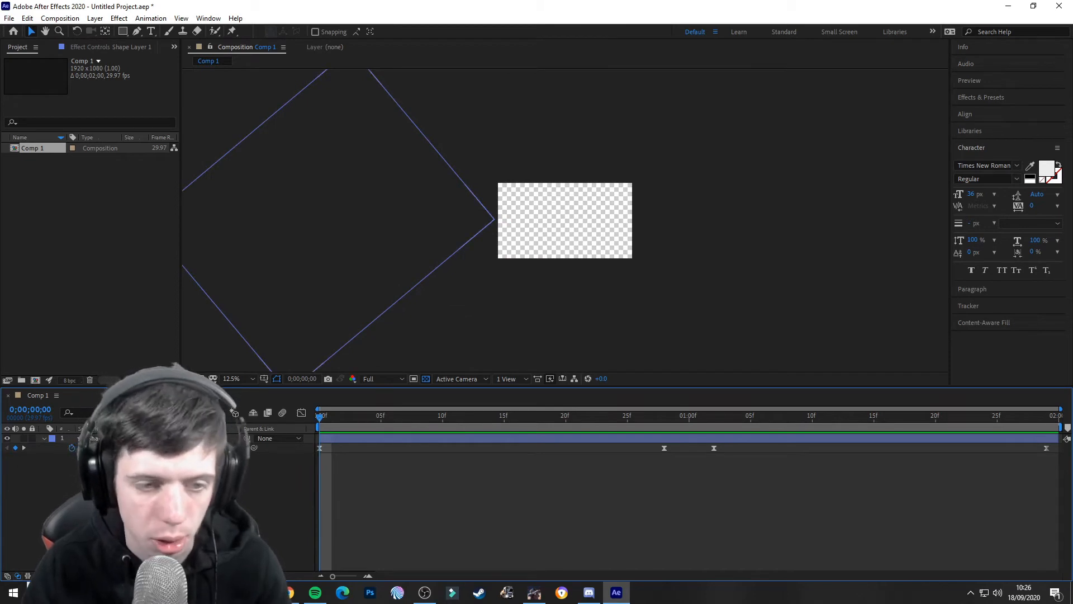
# Collapse the shape layer's properties and rename the layer as Red
pyautogui.click(50, 440)
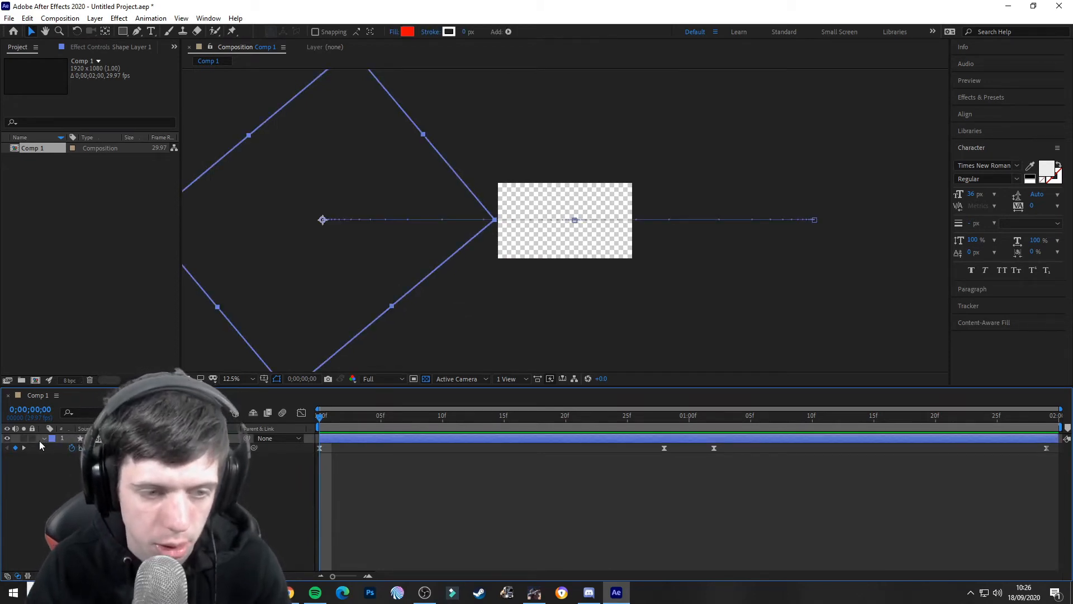
pyautogui.click(44, 438)
pyautogui.click(128, 494)
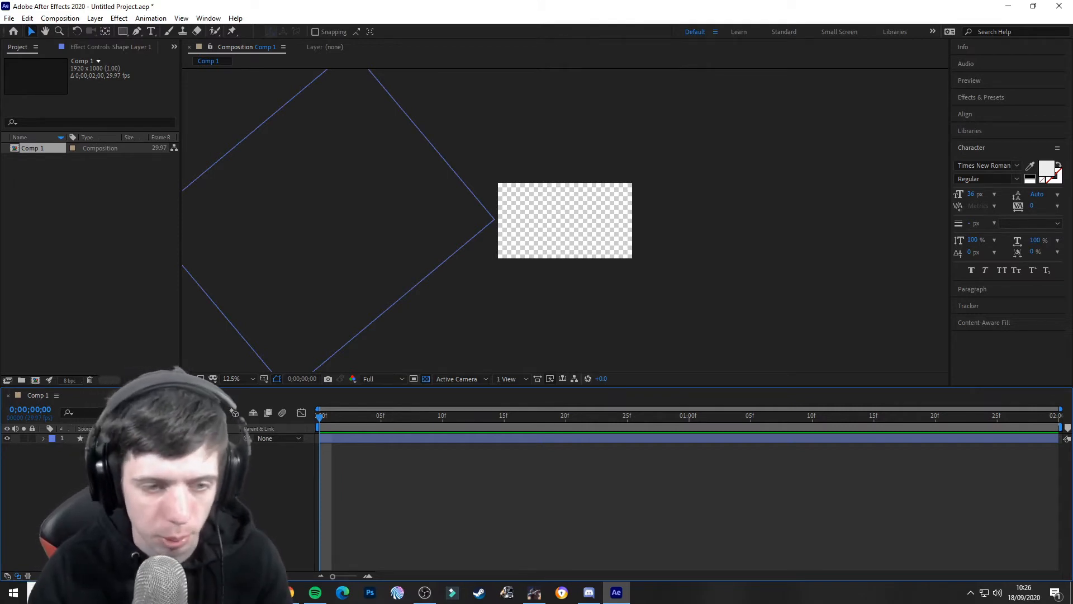
pyautogui.rightClick(103, 439)
pyautogui.click(120, 430)
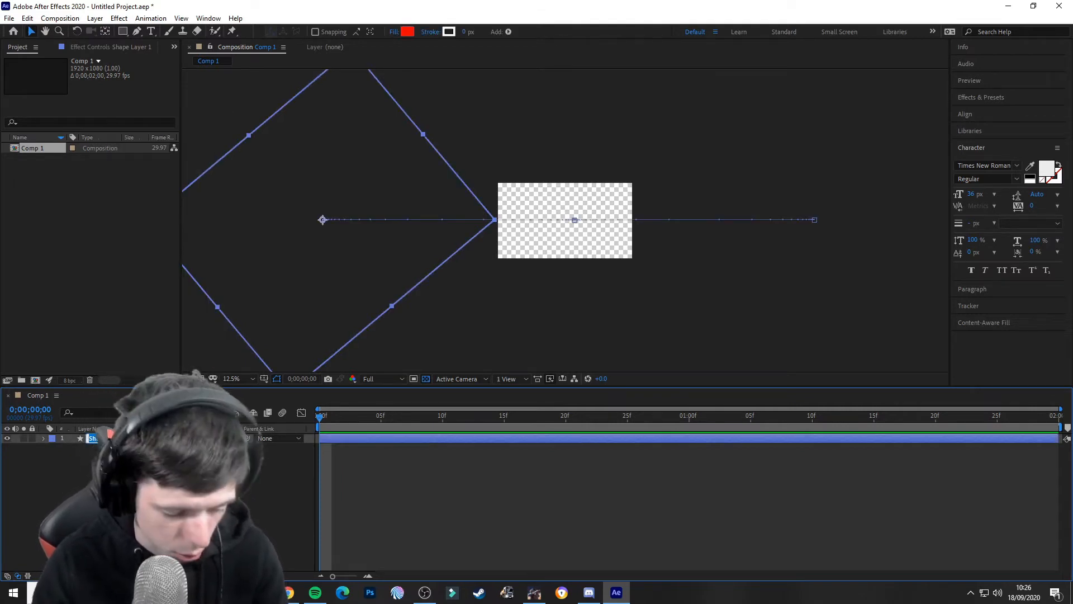
pyautogui.write('Red')
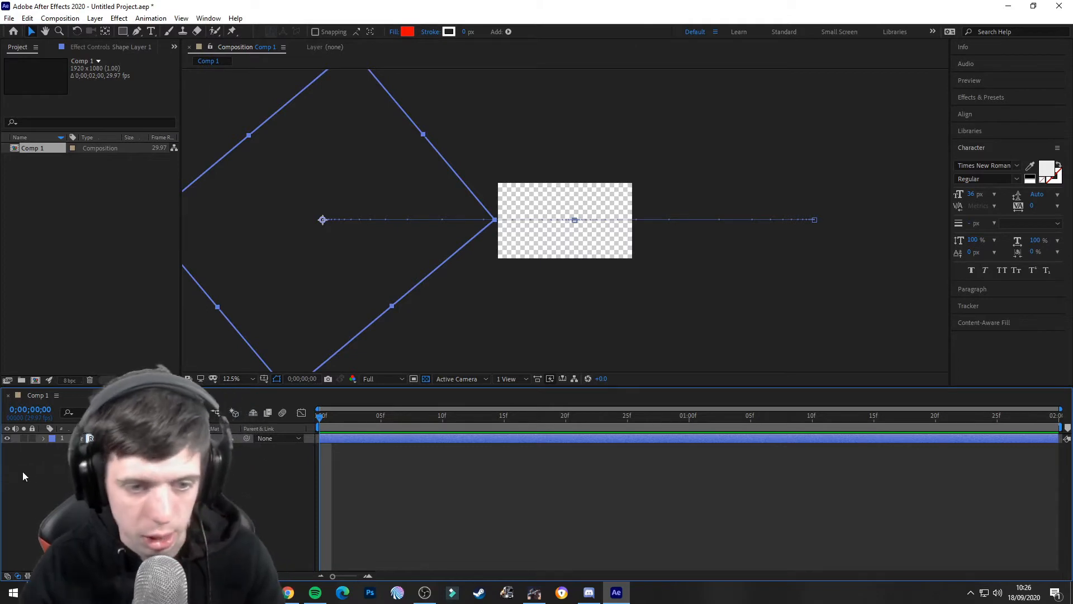
pyautogui.click(22, 476)
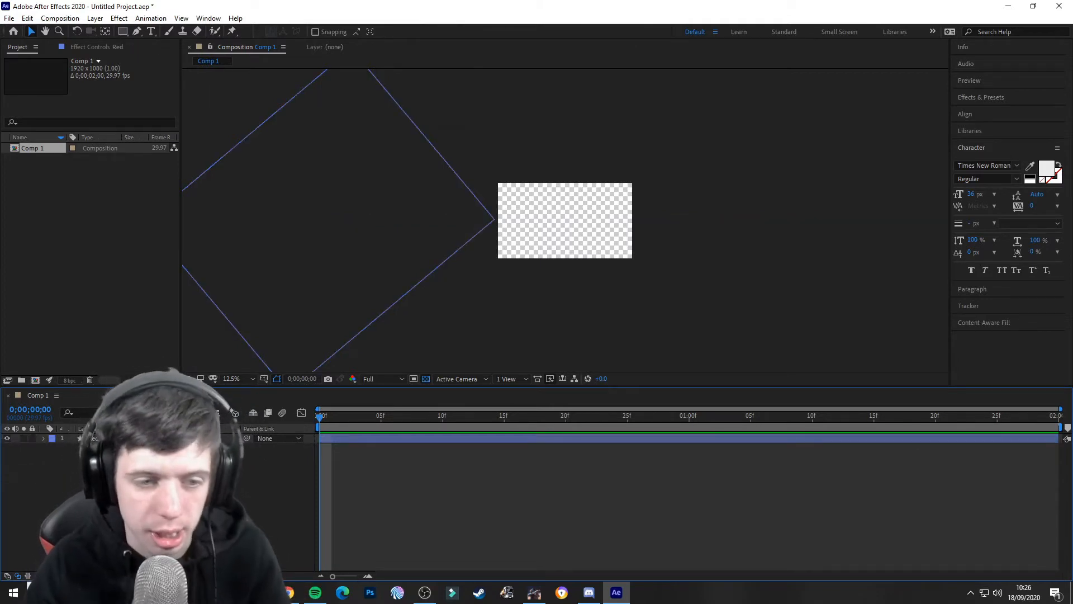
# Duplicate the Red layer and set the upper copy's fill color to black (000000)
pyautogui.click(117, 438)
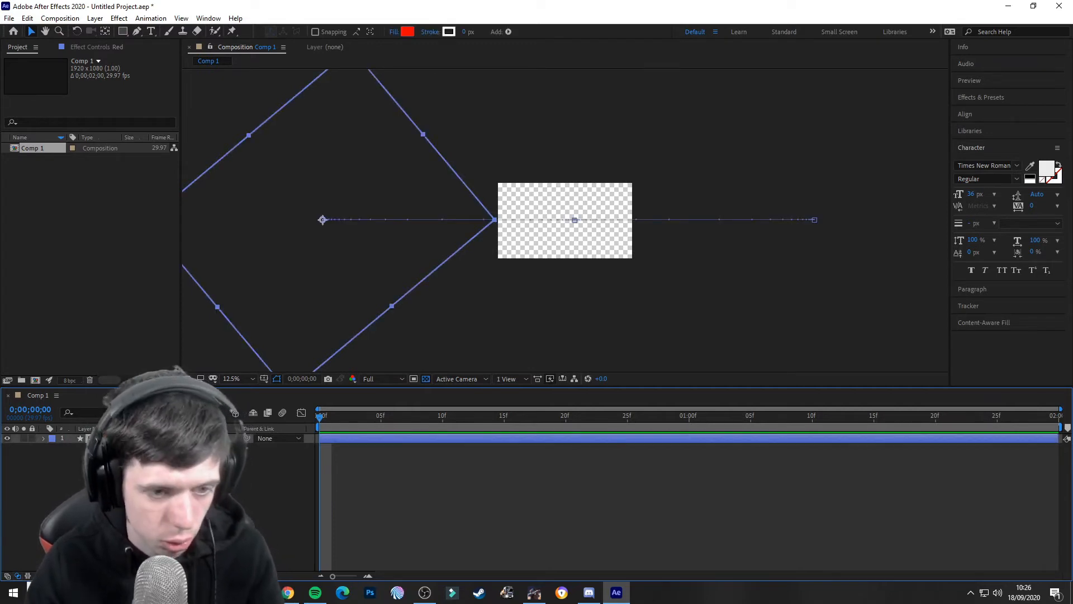
pyautogui.hotkey('ctrl', 'd')
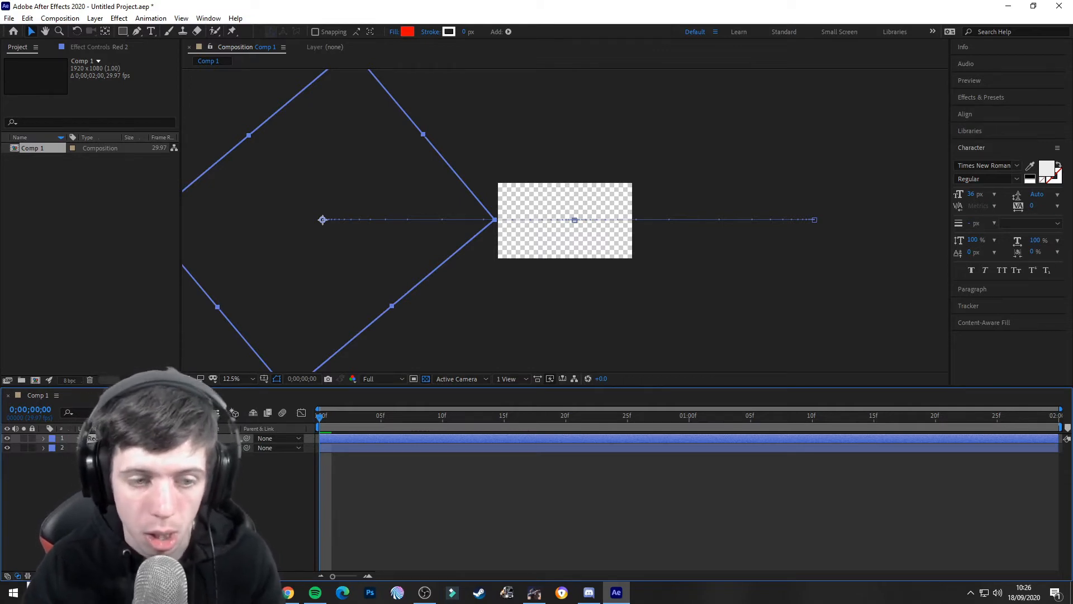
pyautogui.click(117, 447)
pyautogui.click(117, 438)
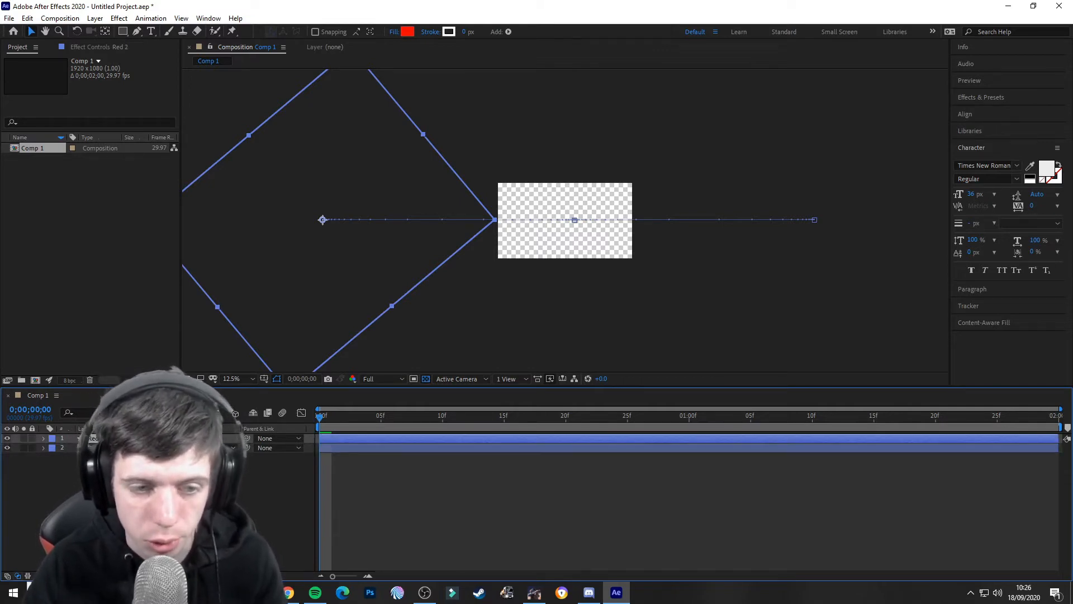
pyautogui.click(414, 31)
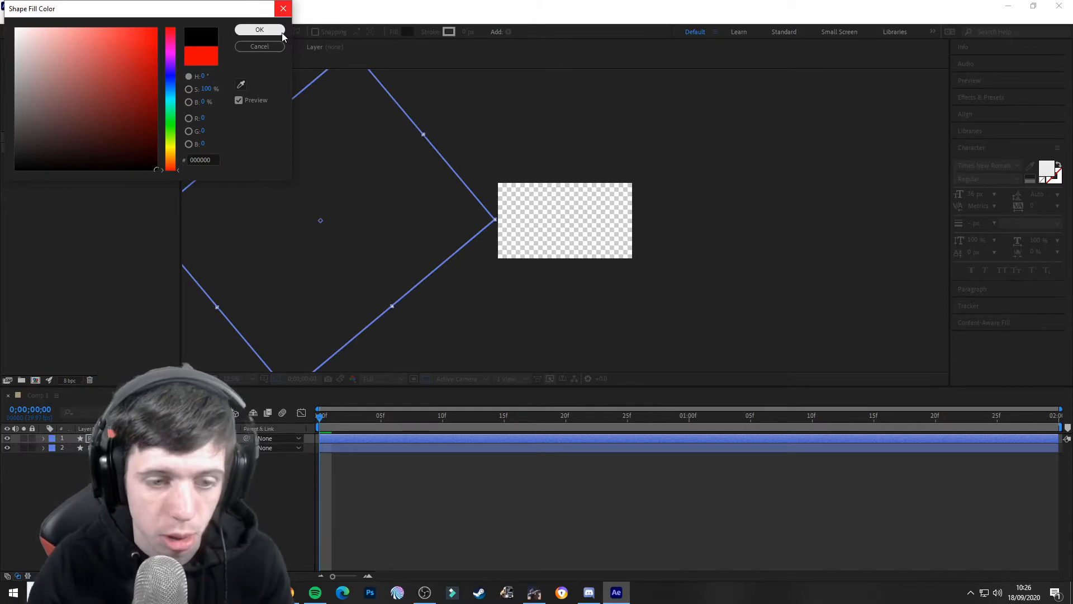
pyautogui.click(260, 29)
# Rename the duplicated black-filled shape layer as Black
pyautogui.rightClick(99, 438)
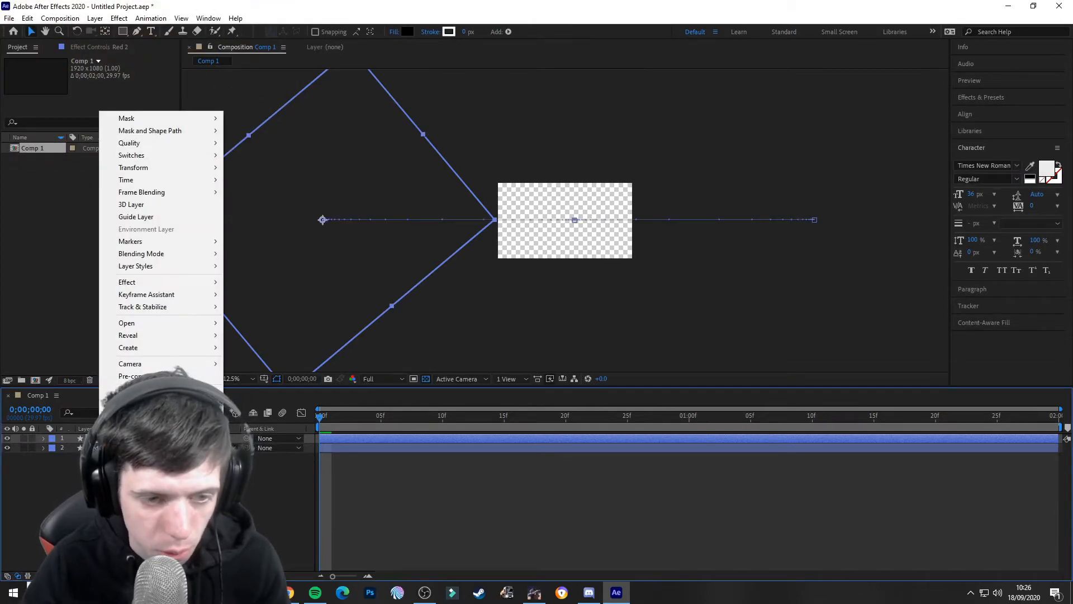
pyautogui.click(115, 431)
pyautogui.write('Black')
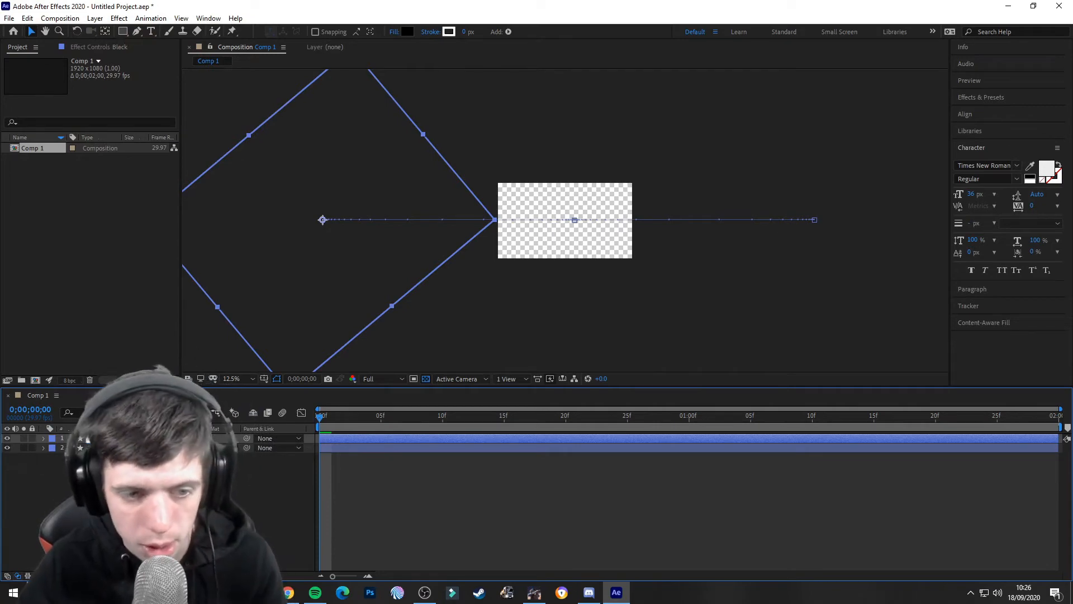
pyautogui.rightClick(92, 440)
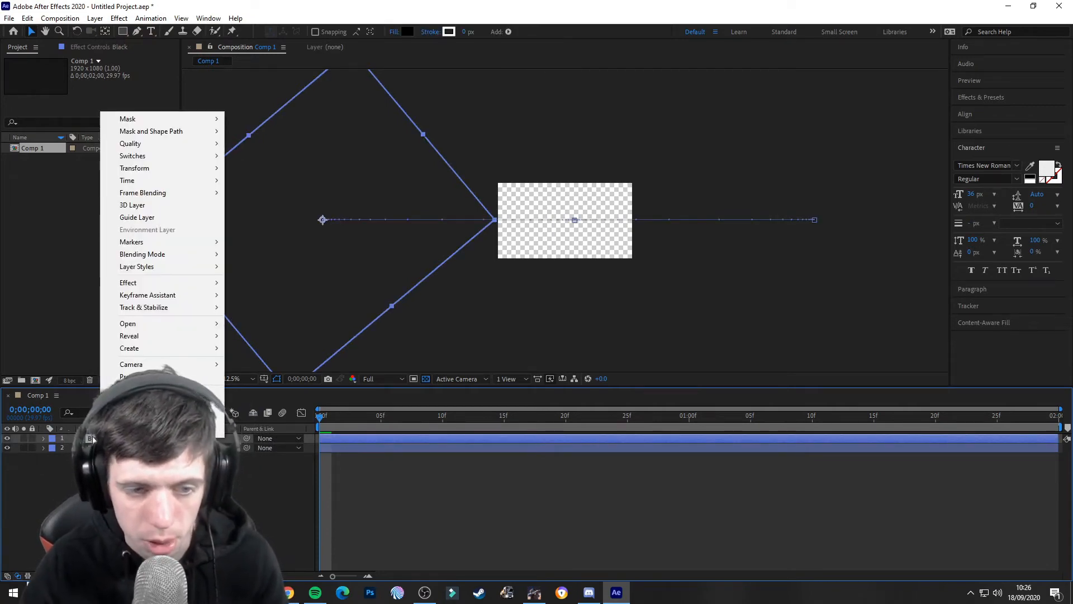
pyautogui.click(63, 440)
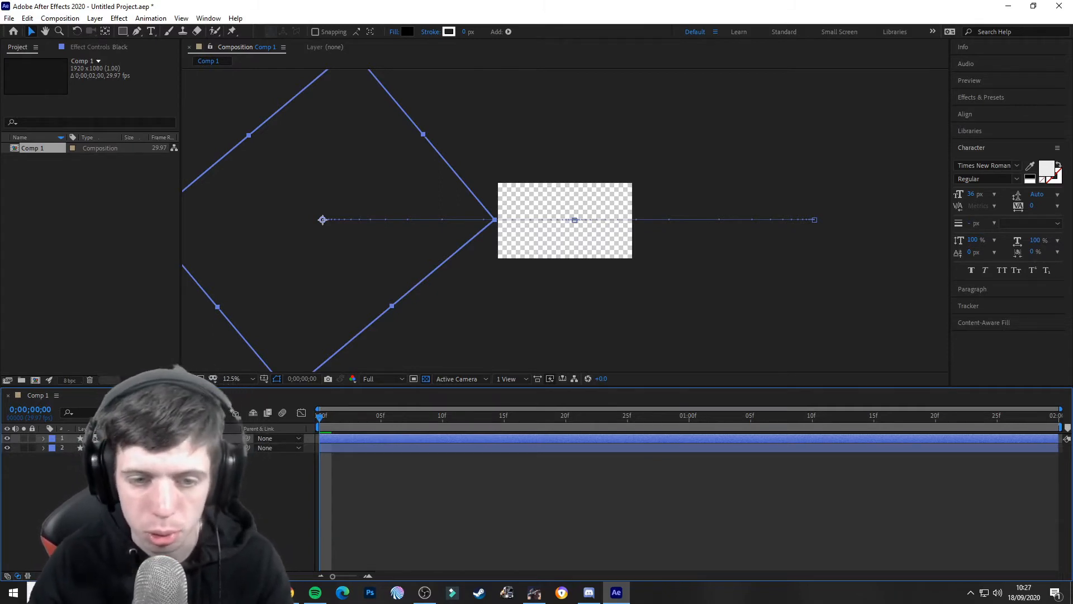
# Show the Black layer's keyframed Position property and preview the animation, ending with the current time at 0;00;00;28
pyautogui.press('u')
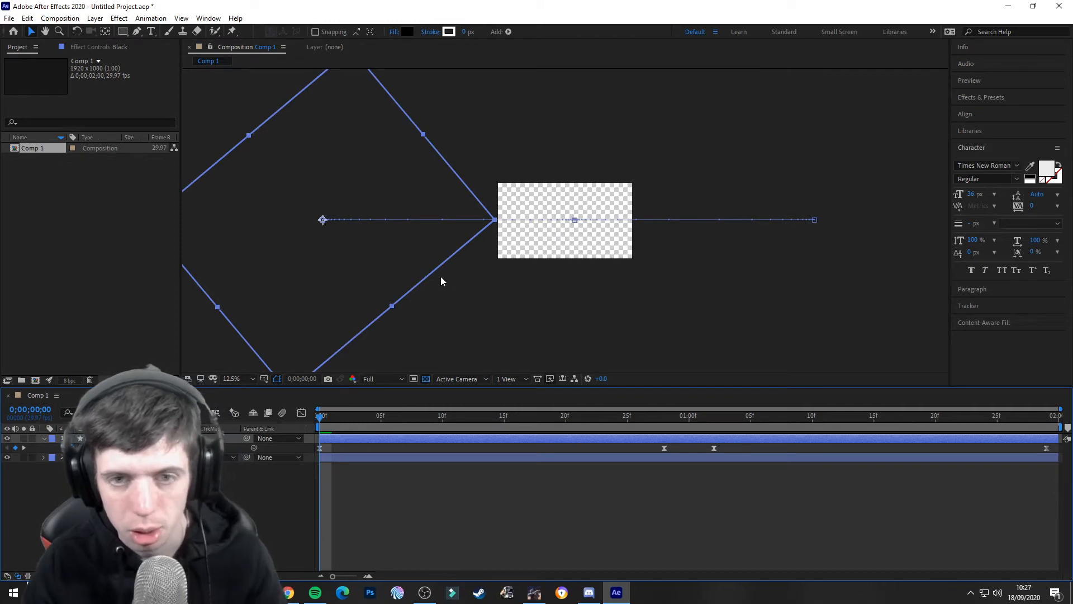
pyautogui.click(281, 504)
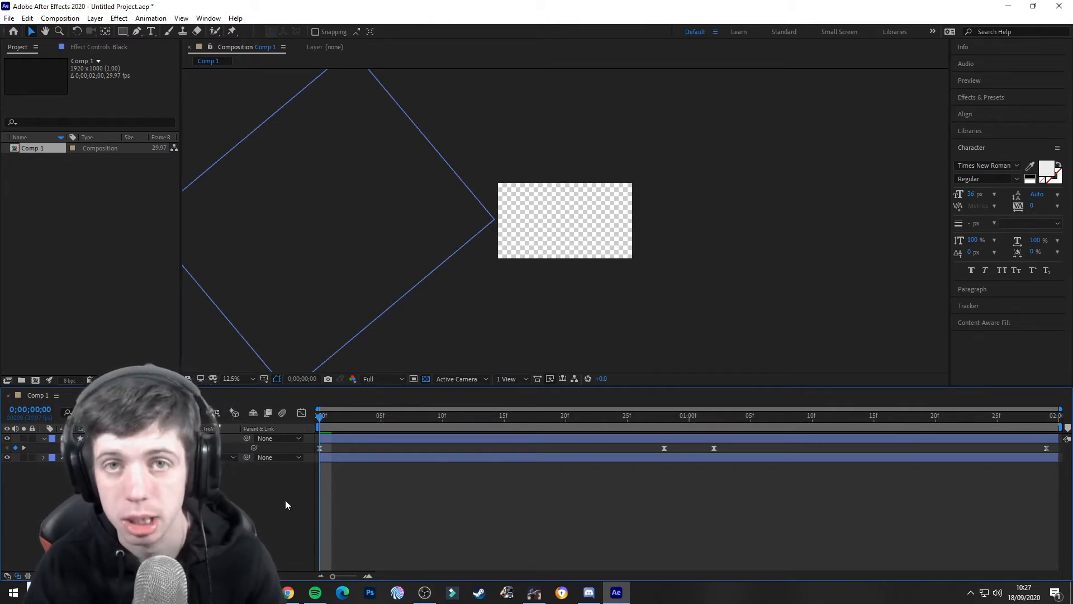
pyautogui.press('space')
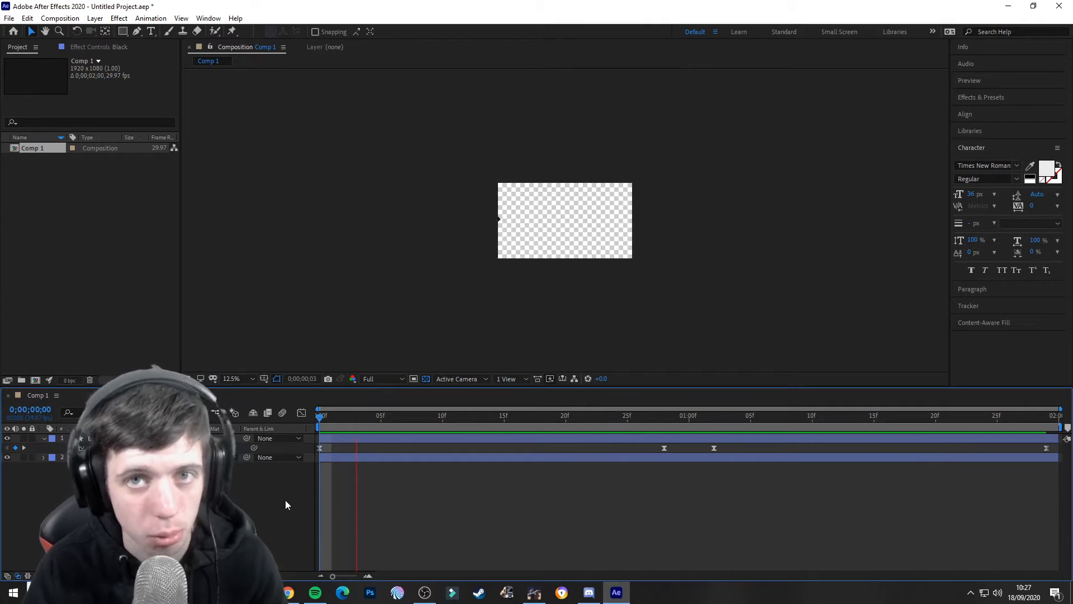
pyautogui.press('space')
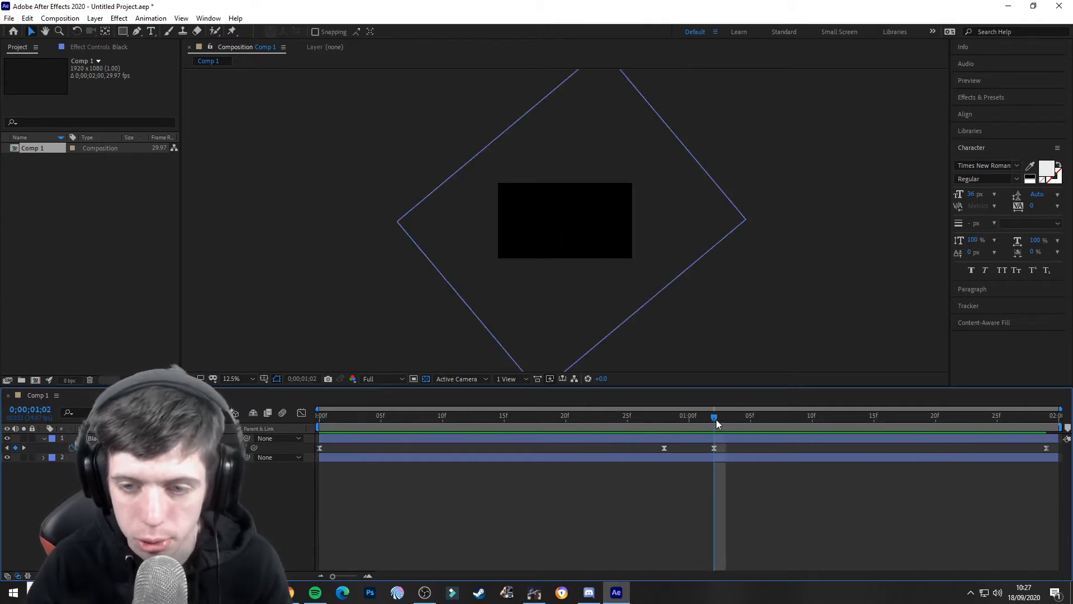
pyautogui.moveTo(716, 419); pyautogui.dragTo(670, 423)
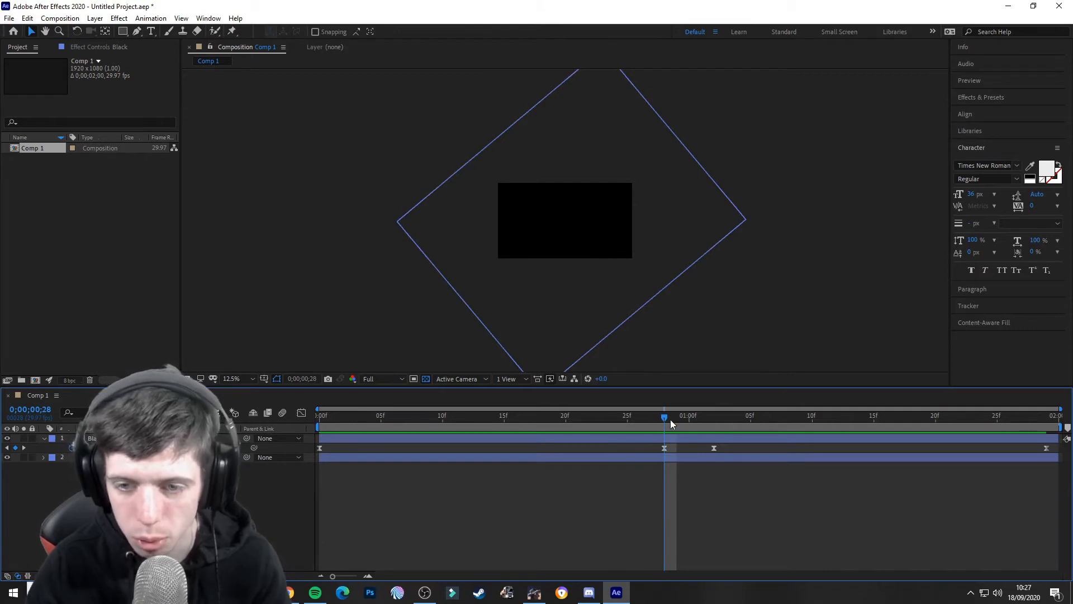
# At 0;00;00;00, move the Black shape horizontally farther left so it starts well behind the Red shape
pyautogui.moveTo(663, 421); pyautogui.dragTo(323, 445)
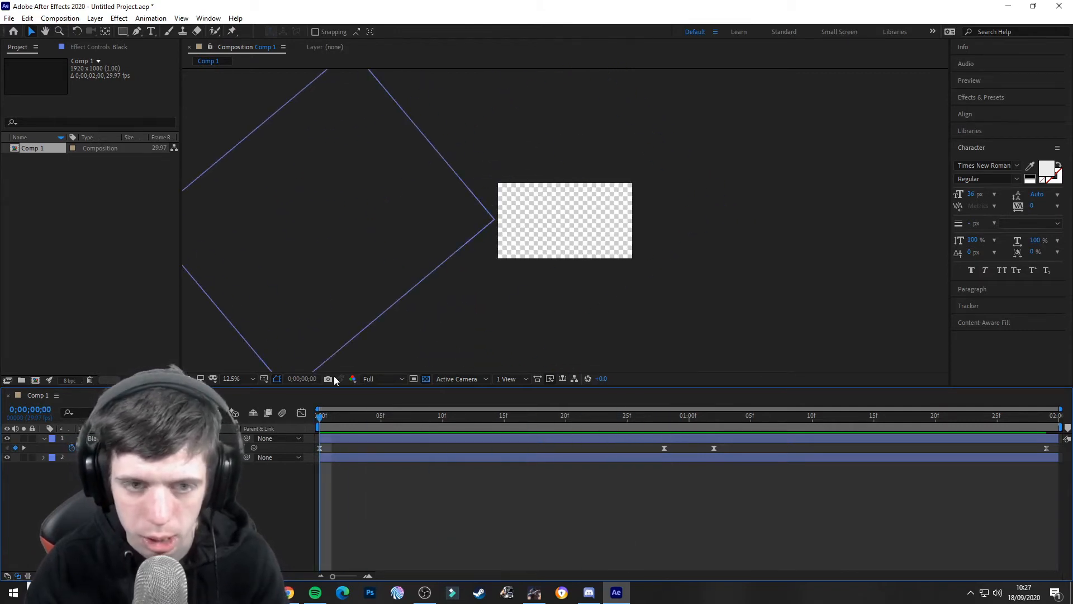
pyautogui.press(',')
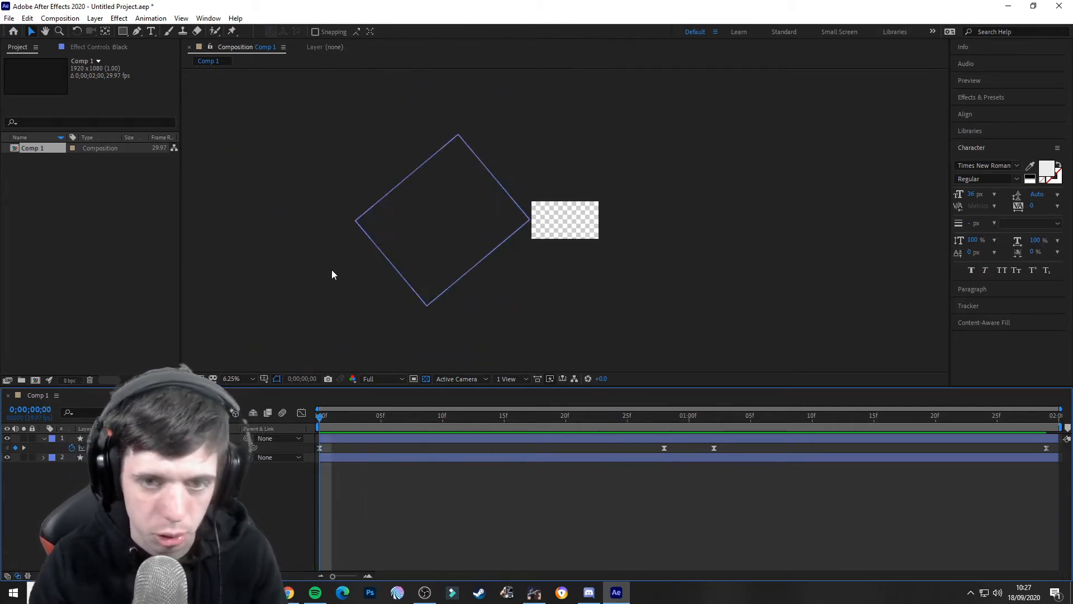
pyautogui.click(462, 246)
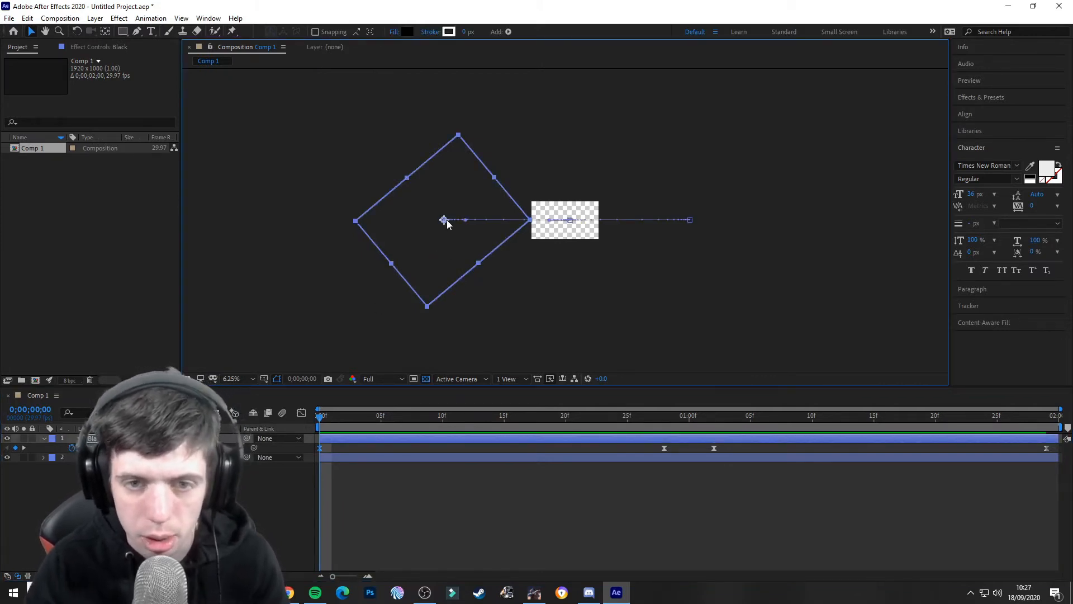
pyautogui.moveTo(445, 220); pyautogui.dragTo(401, 224)
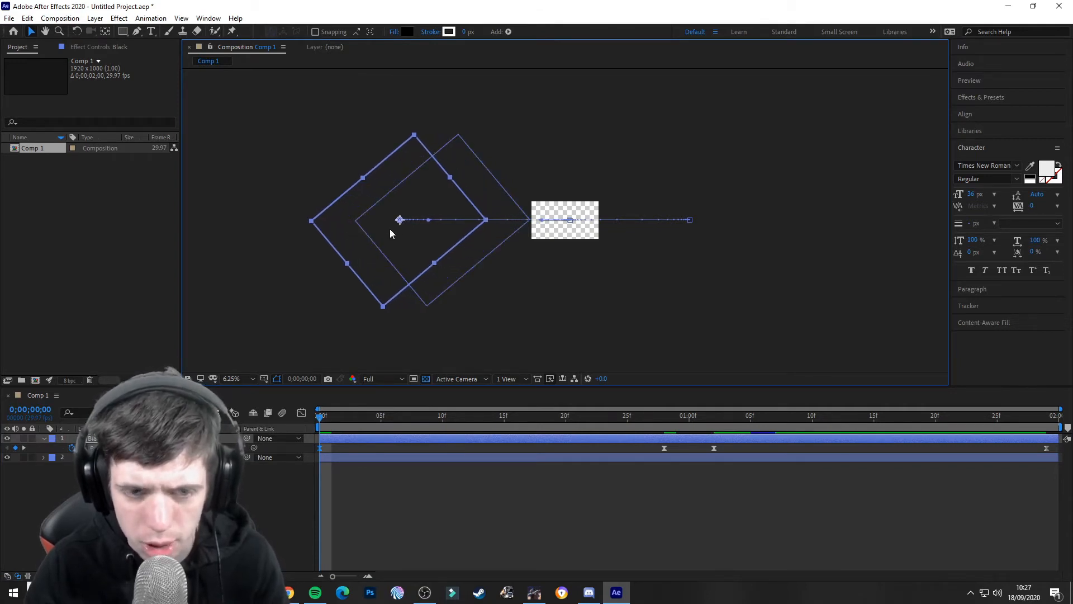
# Preview the animation and scrub back to 0;00;00;14 to examine the offset between the red and black shapes
pyautogui.press('space')
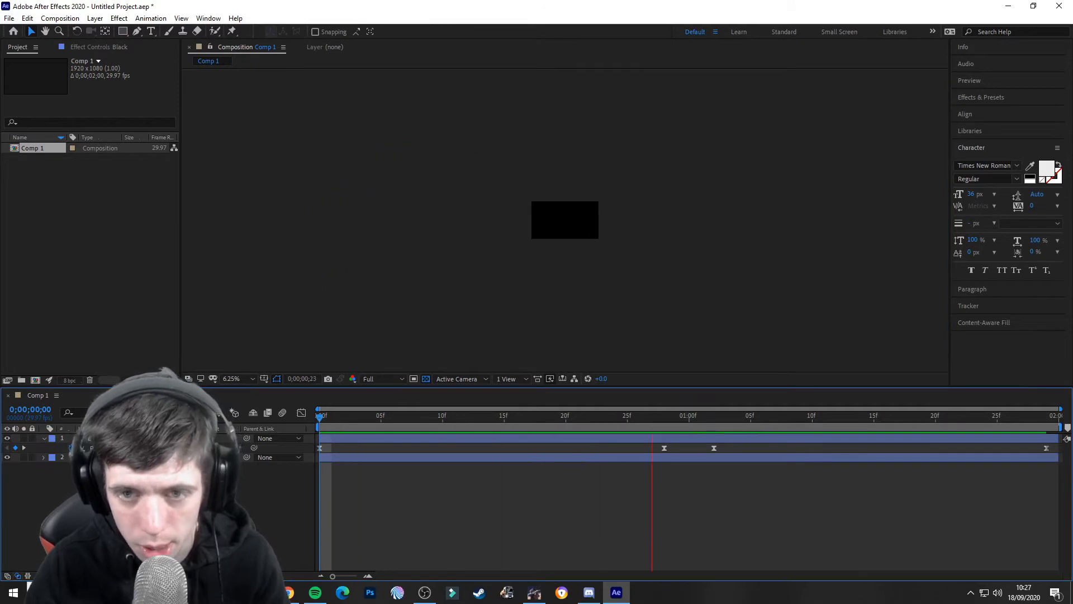
pyautogui.press('space')
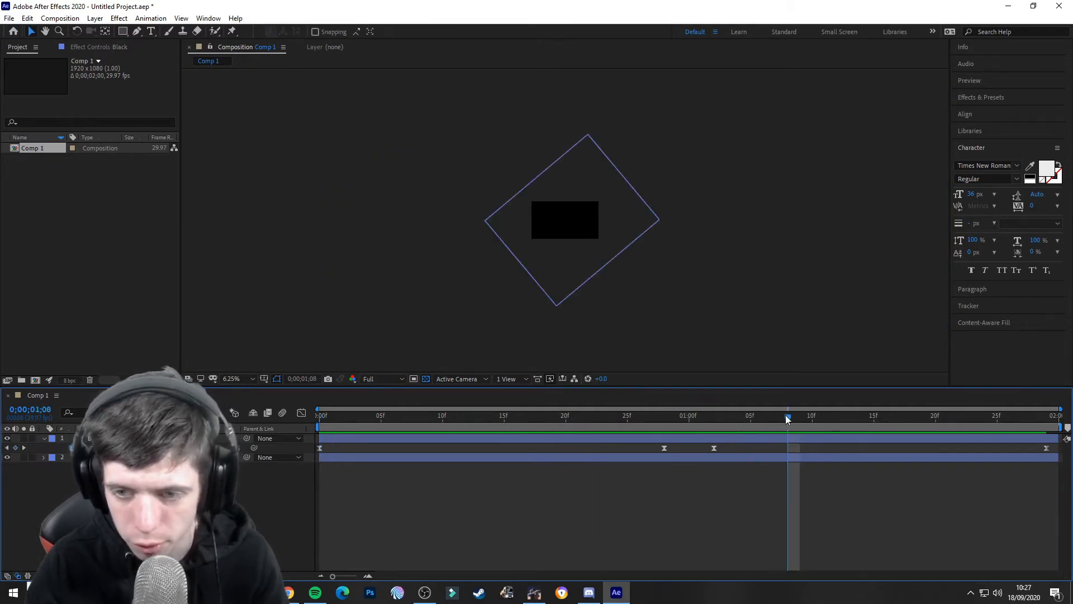
pyautogui.moveTo(752, 414); pyautogui.dragTo(286, 418)
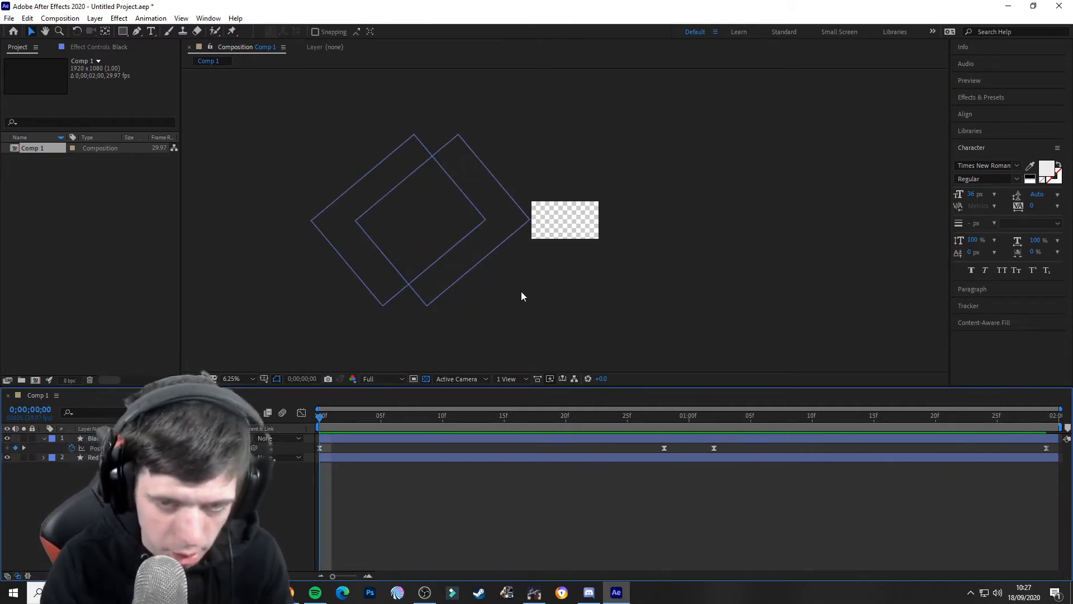
pyautogui.press('.')
pyautogui.press('.')
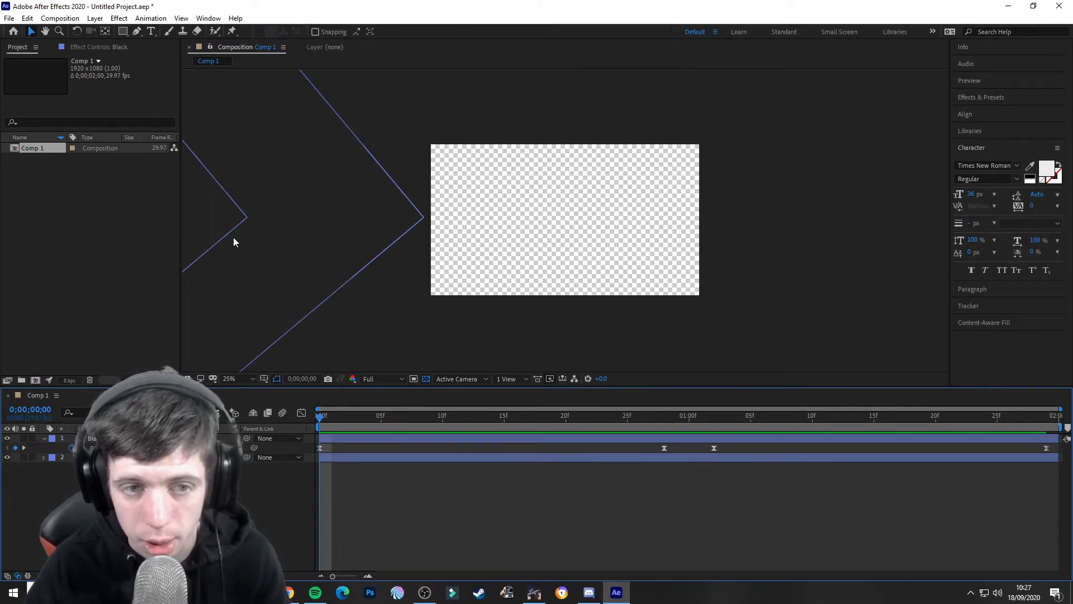
pyautogui.press('space')
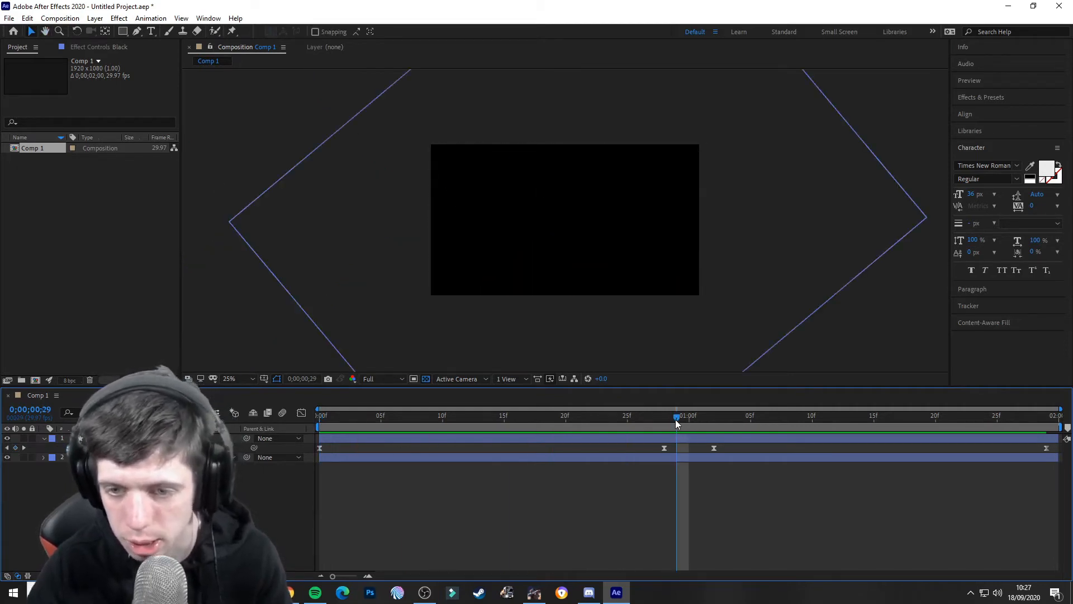
pyautogui.moveTo(676, 419); pyautogui.dragTo(496, 422)
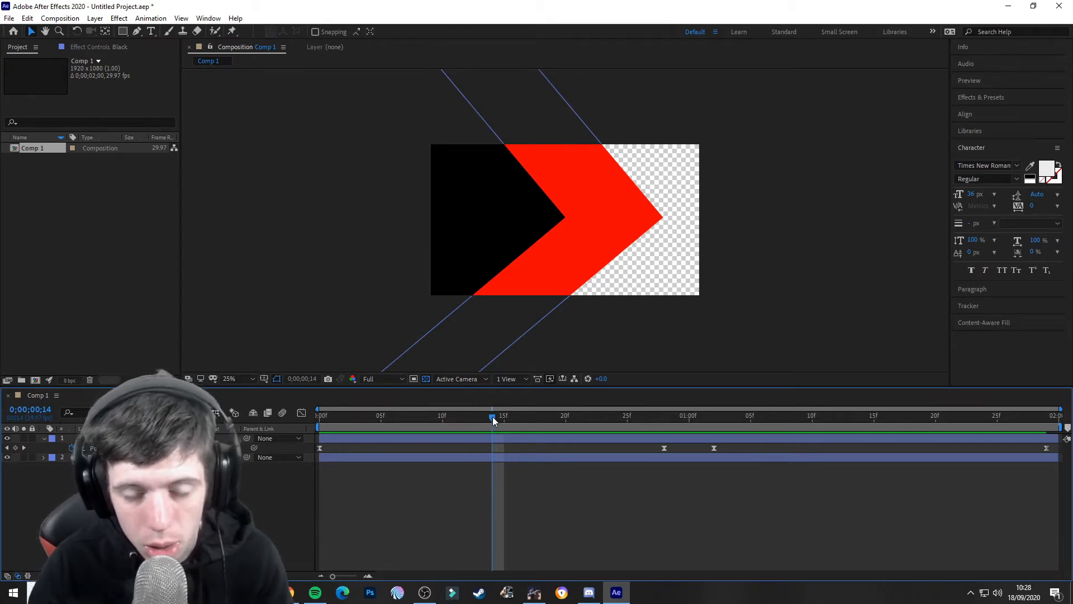
# At 0;00;01;29, move the Black shape horizontally farther right so it ends beyond the Red shape, and deselect it
pyautogui.moveTo(500, 420); pyautogui.dragTo(1041, 447)
pyautogui.press(',')
pyautogui.press(',')
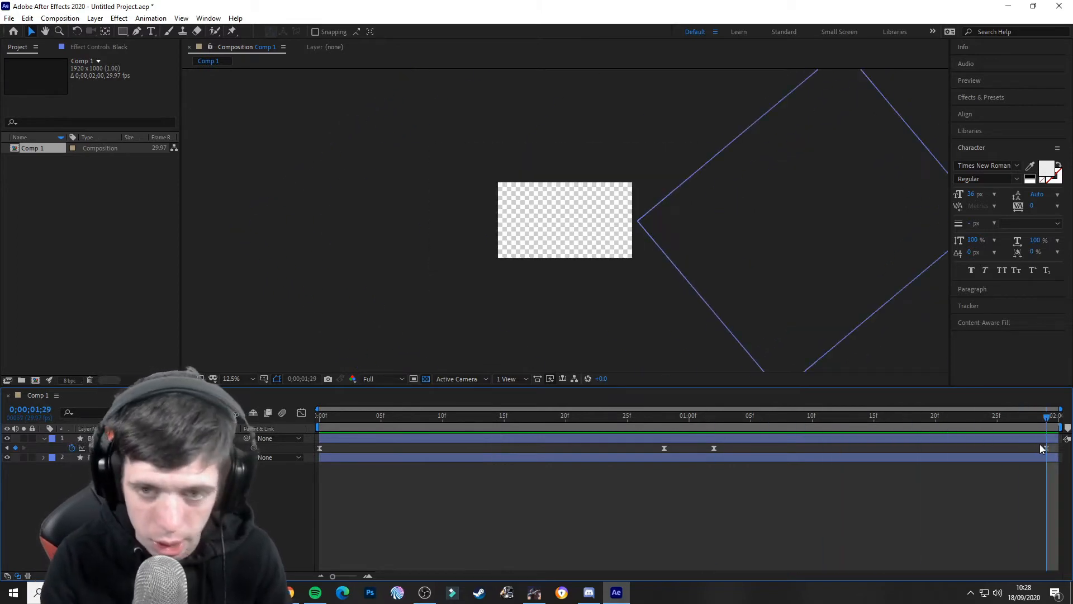
pyautogui.click(649, 253)
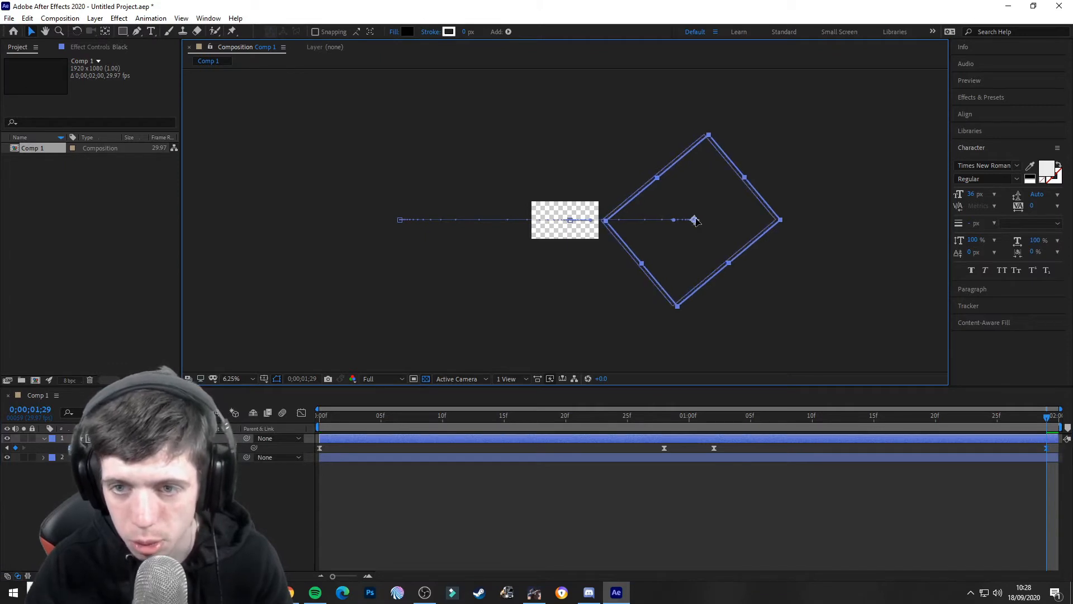
pyautogui.moveTo(692, 220); pyautogui.dragTo(732, 220)
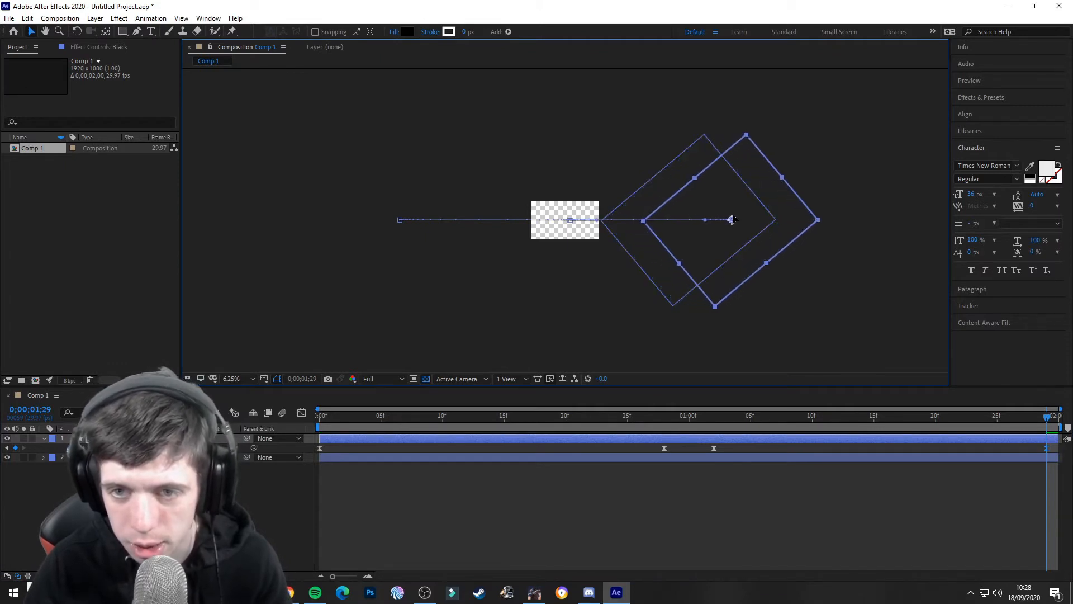
pyautogui.click(693, 498)
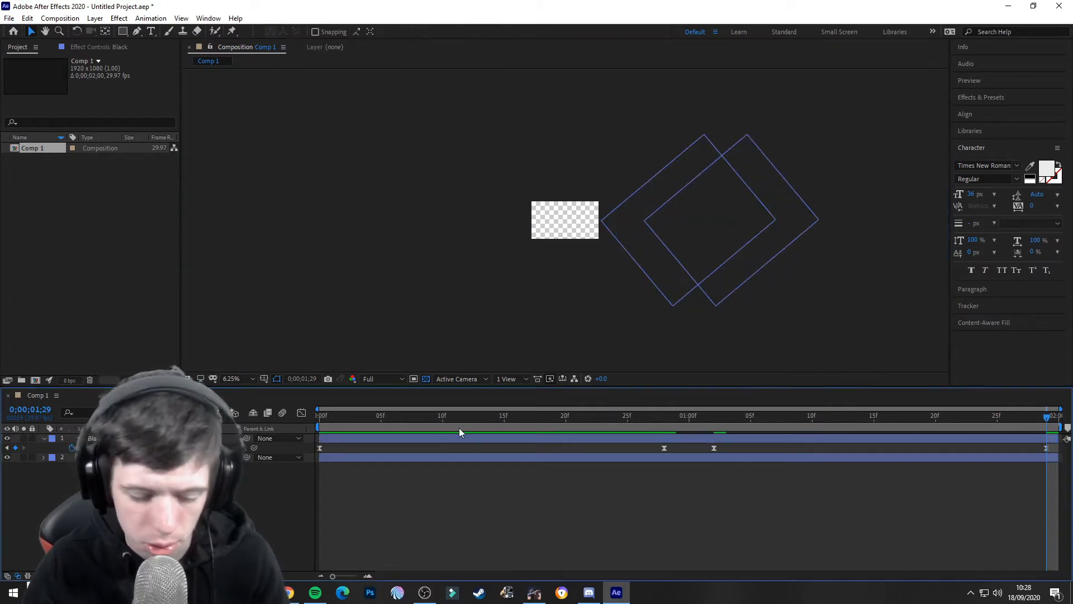
# Scrub through the whole timeline to examine how the red and black shapes enter, cover and leave the frame
pyautogui.press('.')
pyautogui.press('.')
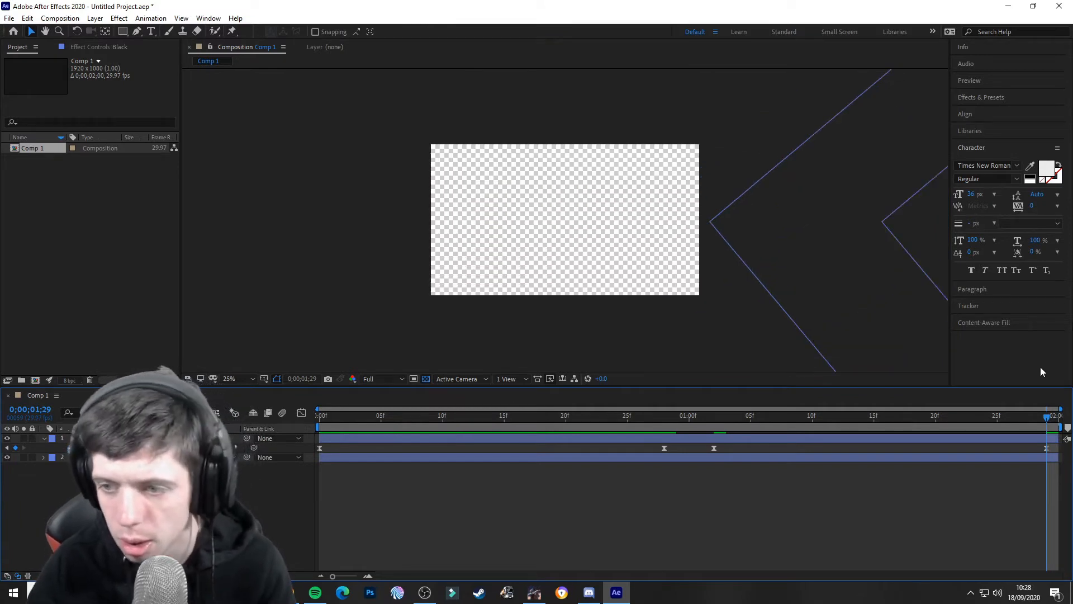
pyautogui.moveTo(1049, 421); pyautogui.dragTo(718, 442)
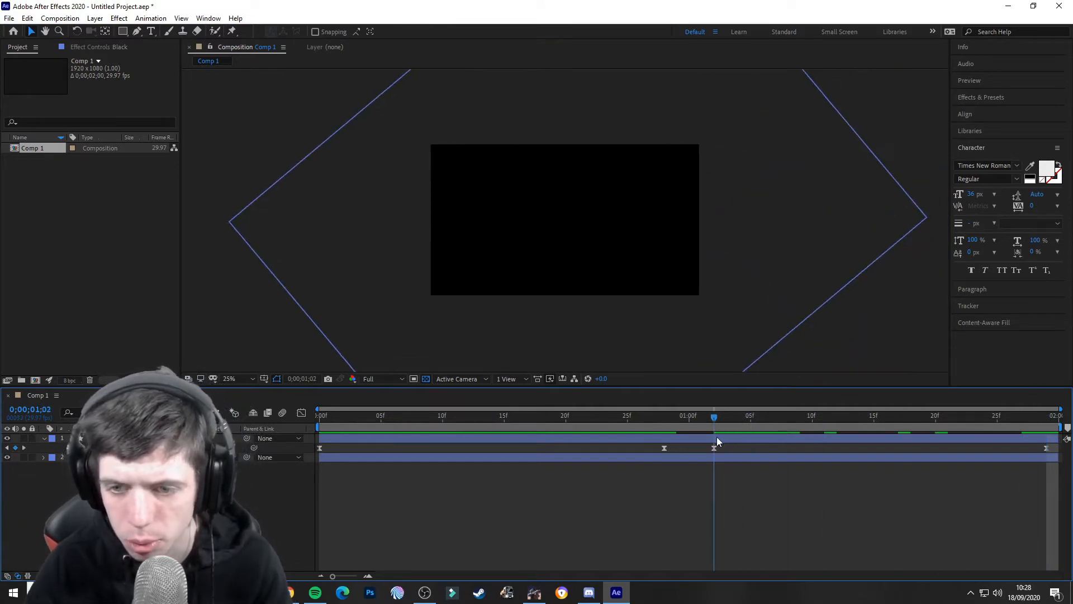
pyautogui.moveTo(612, 445); pyautogui.dragTo(498, 451)
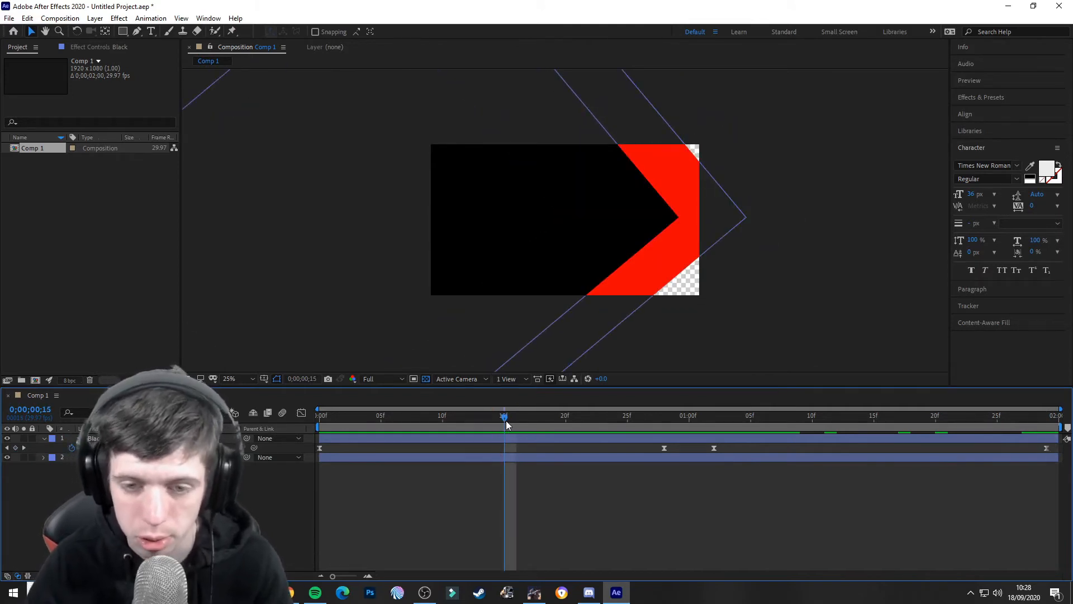
pyautogui.moveTo(498, 451); pyautogui.dragTo(853, 475)
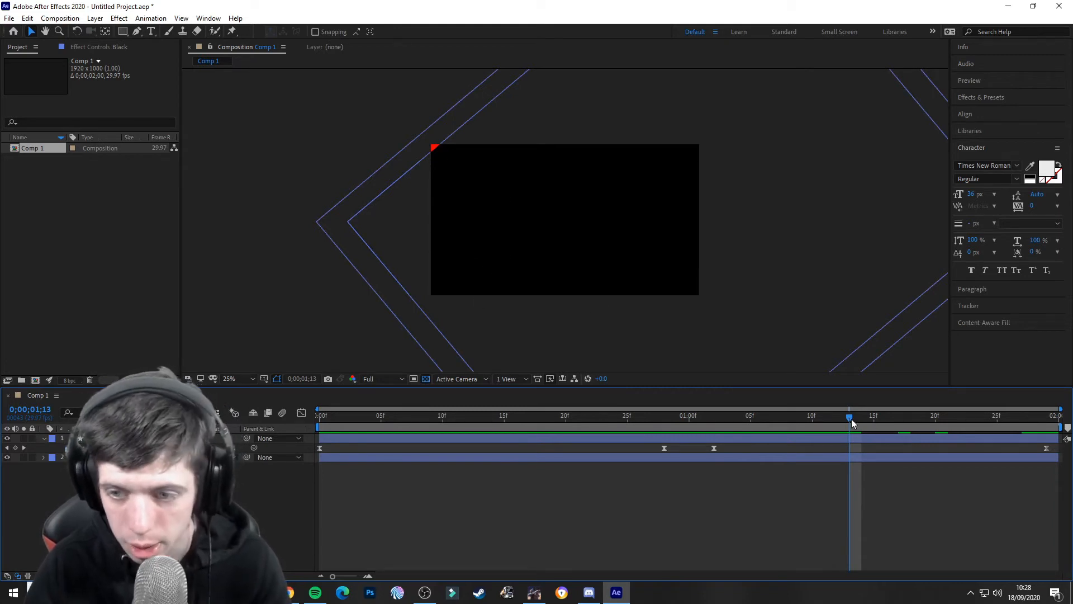
pyautogui.moveTo(857, 422)
pyautogui.mouseDown()
pyautogui.moveTo(877, 423)
pyautogui.moveTo(869, 418)
pyautogui.mouseUp()
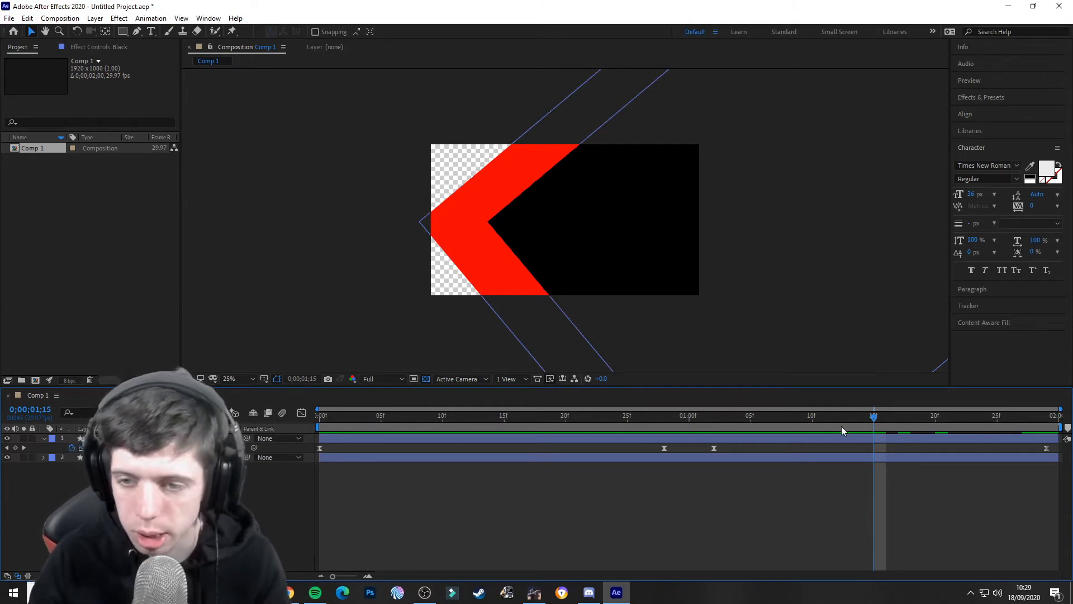
pyautogui.moveTo(873, 416); pyautogui.dragTo(1035, 440)
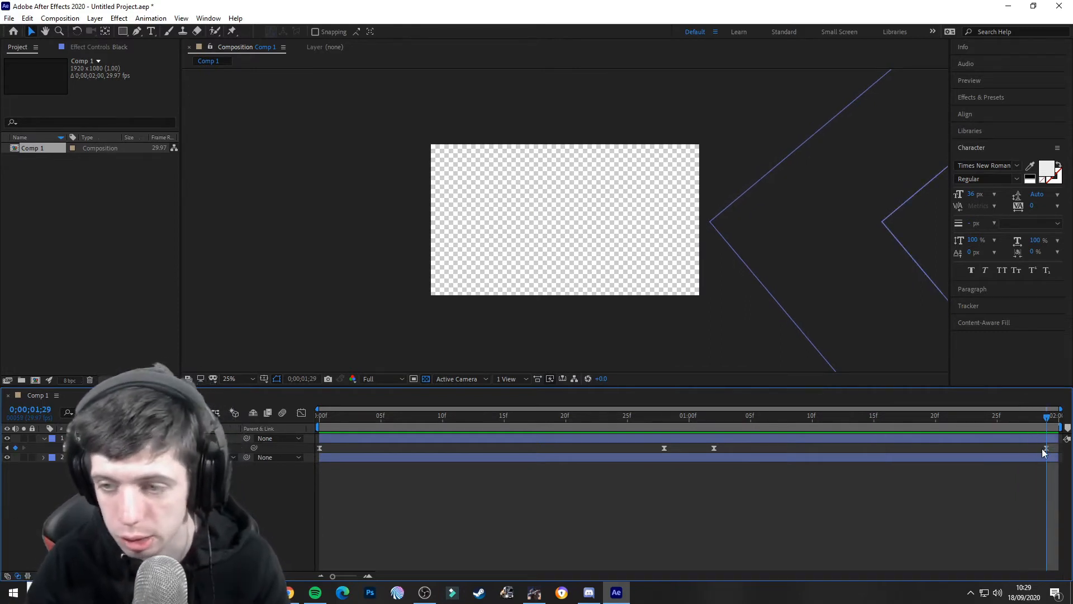
pyautogui.moveTo(1049, 420); pyautogui.dragTo(653, 441)
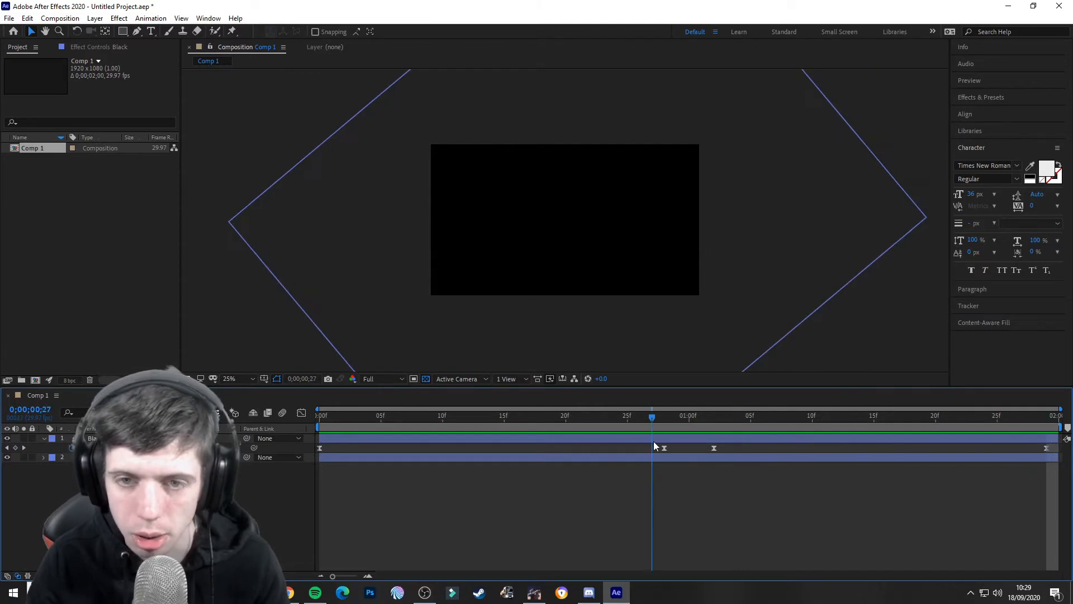
# Collapse the Black layer's properties and deselect all layers
pyautogui.press(',')
pyautogui.click(311, 297)
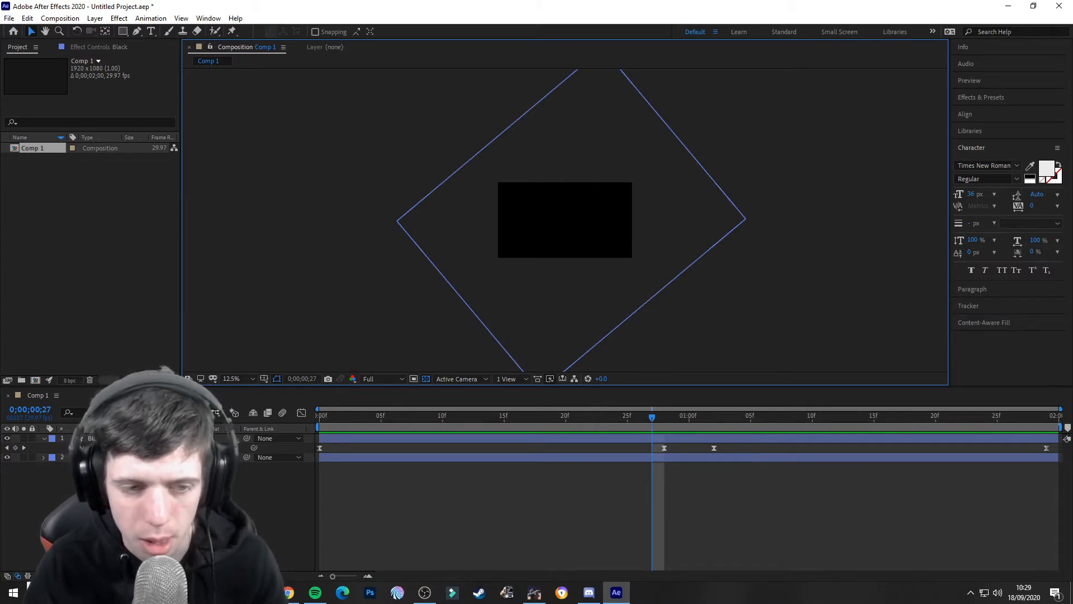
pyautogui.click(123, 439)
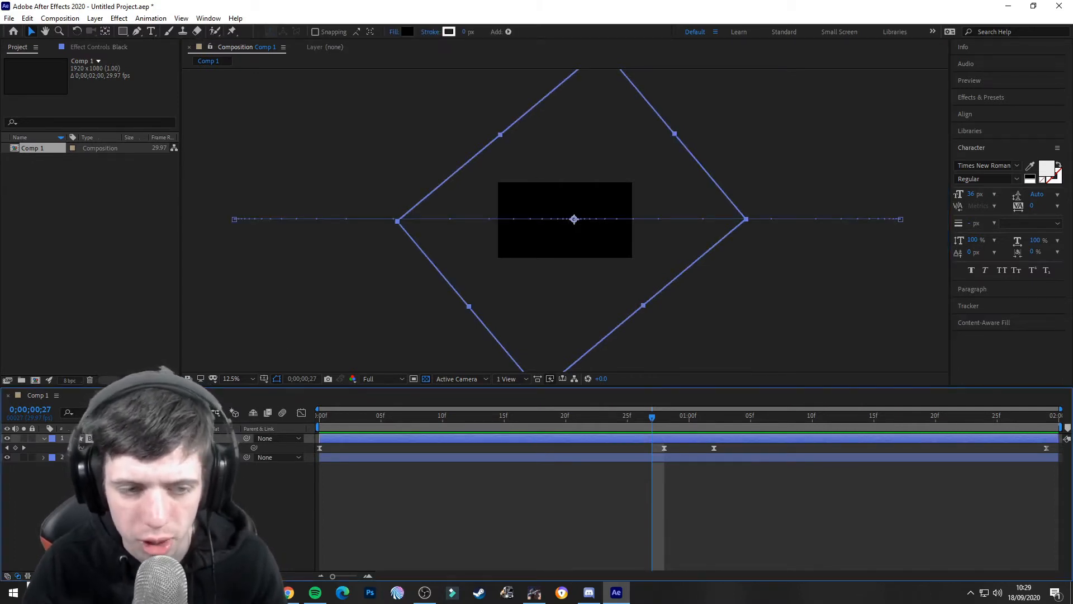
pyautogui.click(46, 438)
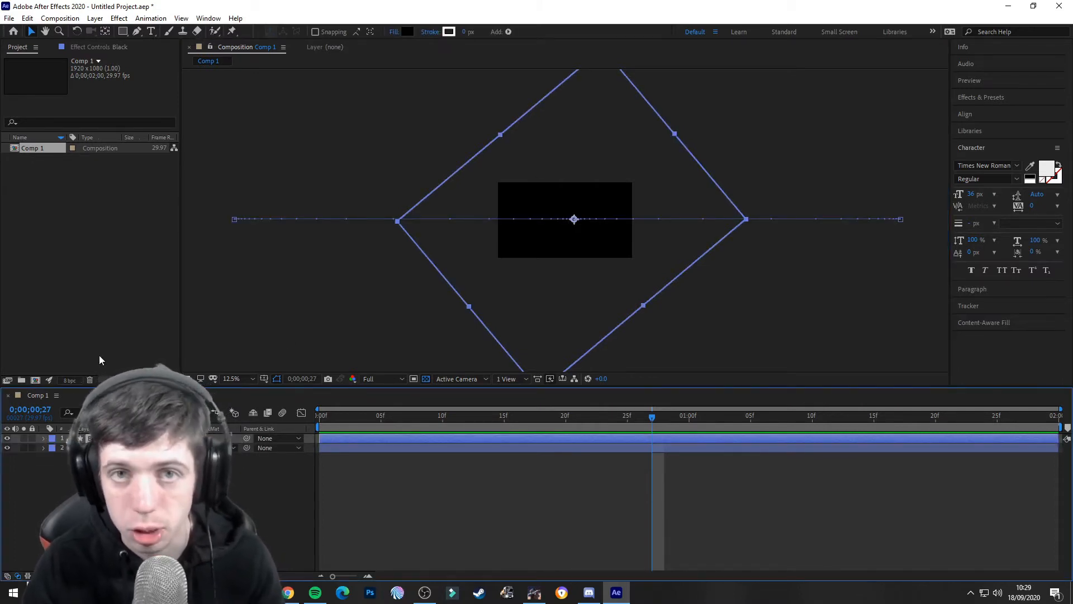
pyautogui.hotkey('ctrl', 'shift', 'a')
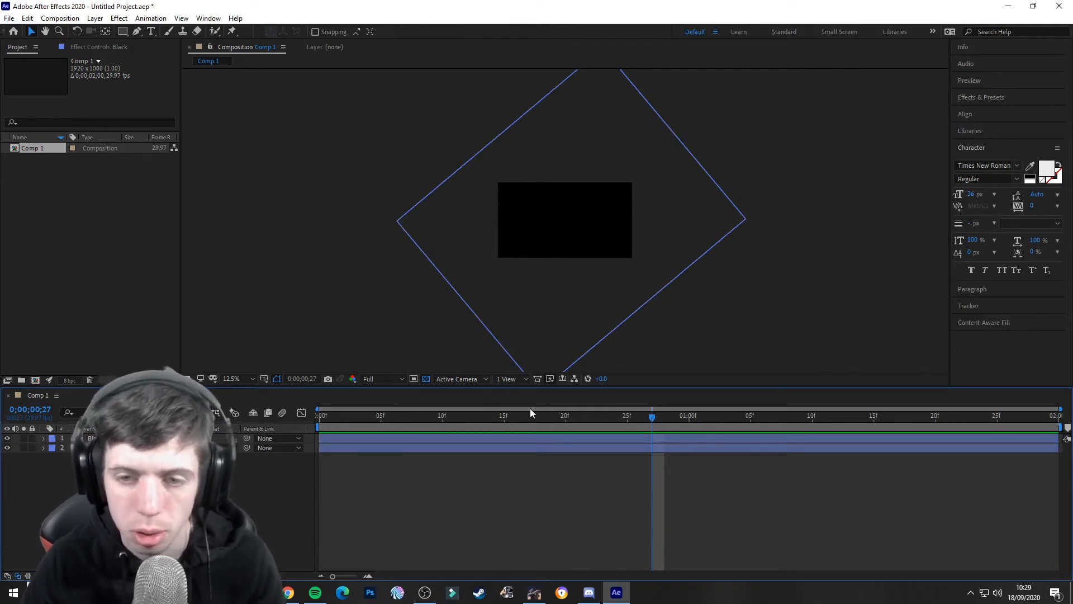
# Play the finished two-colour transition from the start and return the current time to 0;00;00;00
pyautogui.moveTo(652, 417); pyautogui.dragTo(317, 416)
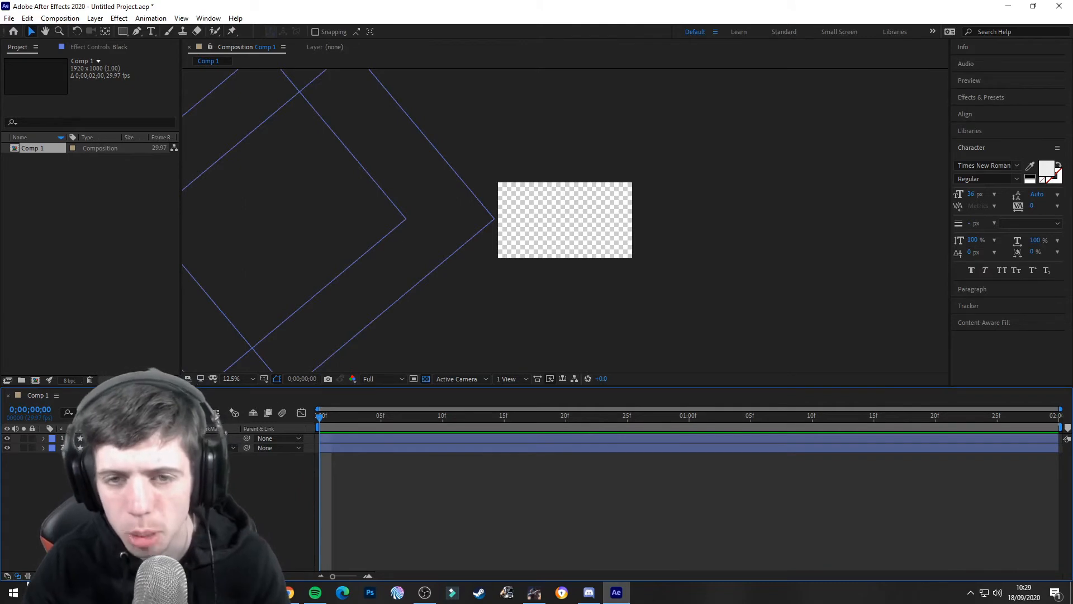
pyautogui.press('space')
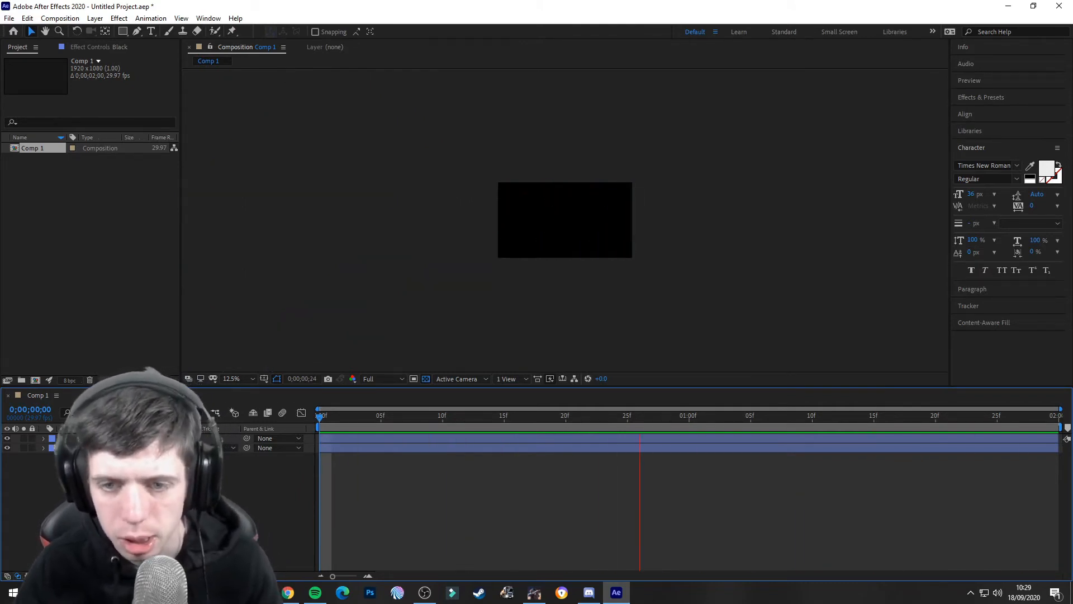
pyautogui.press('space')
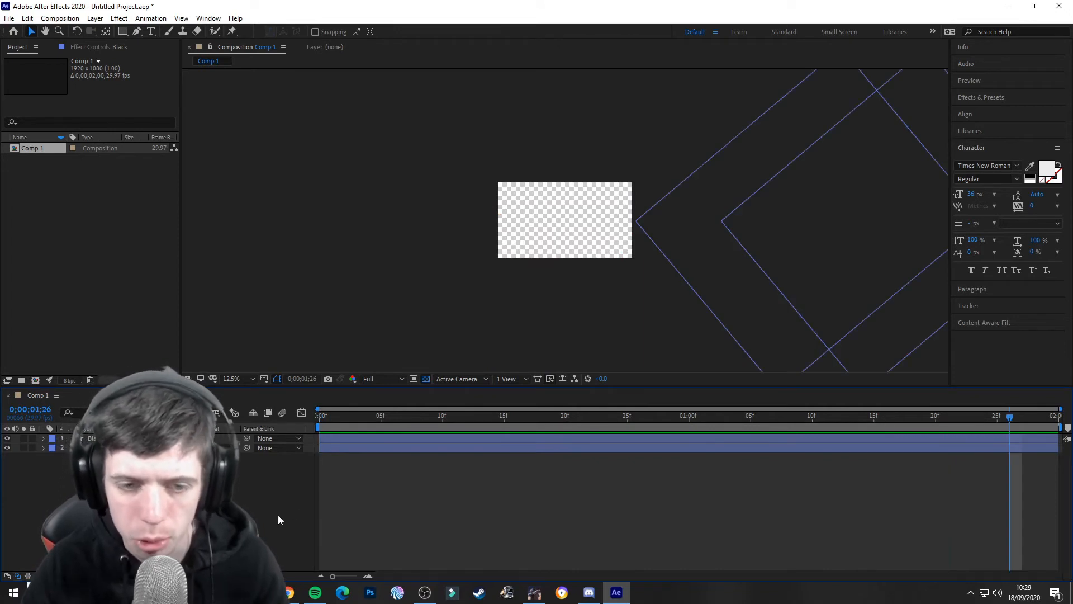
pyautogui.moveTo(1010, 417); pyautogui.dragTo(266, 438)
pyautogui.rightClick(107, 260)
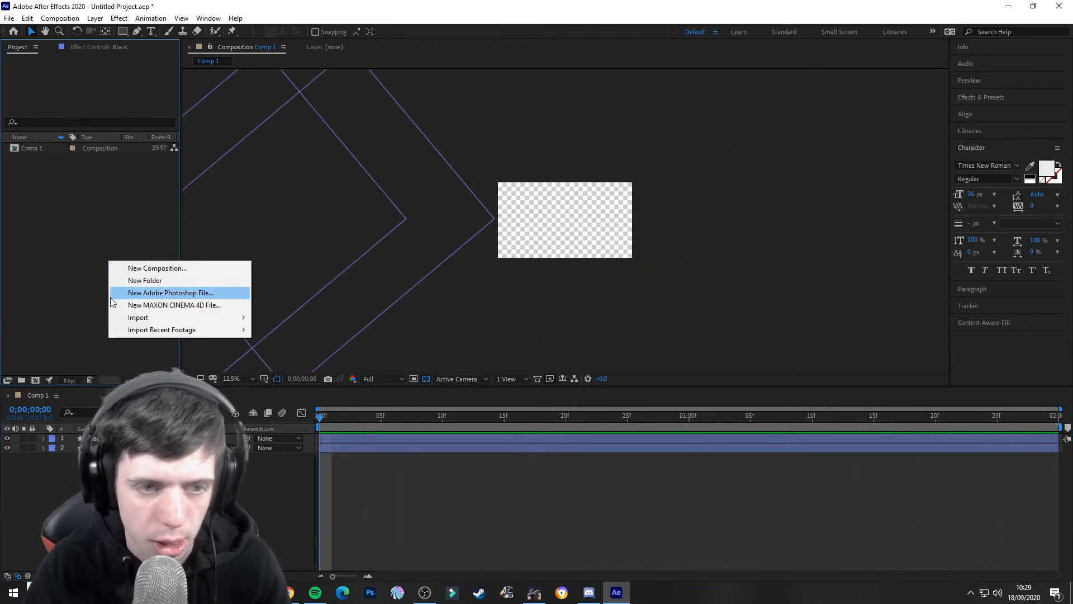
pyautogui.click(60, 249)
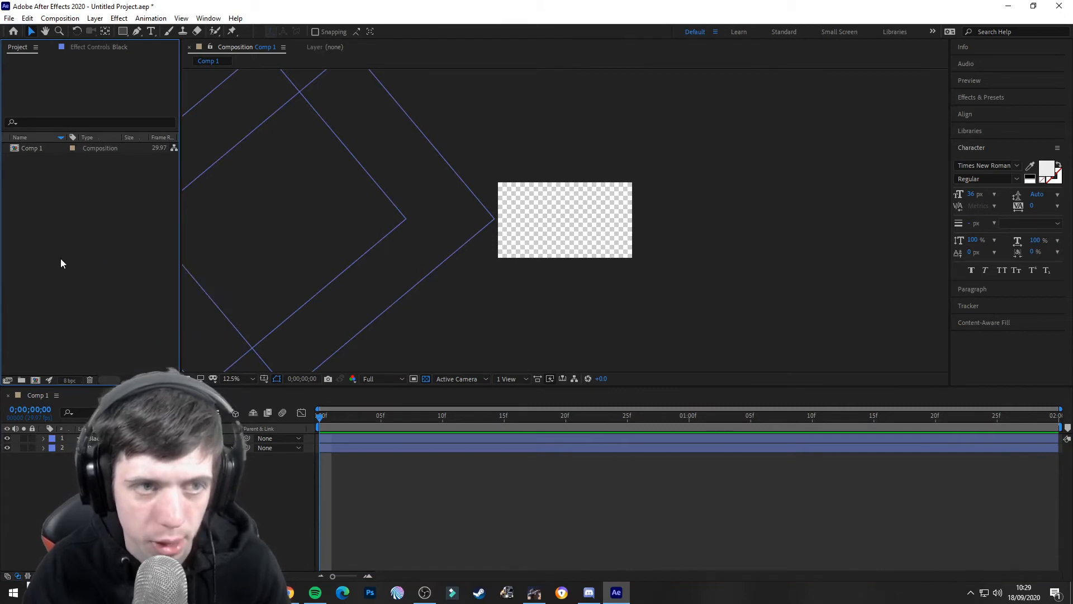
pyautogui.click(10, 20)
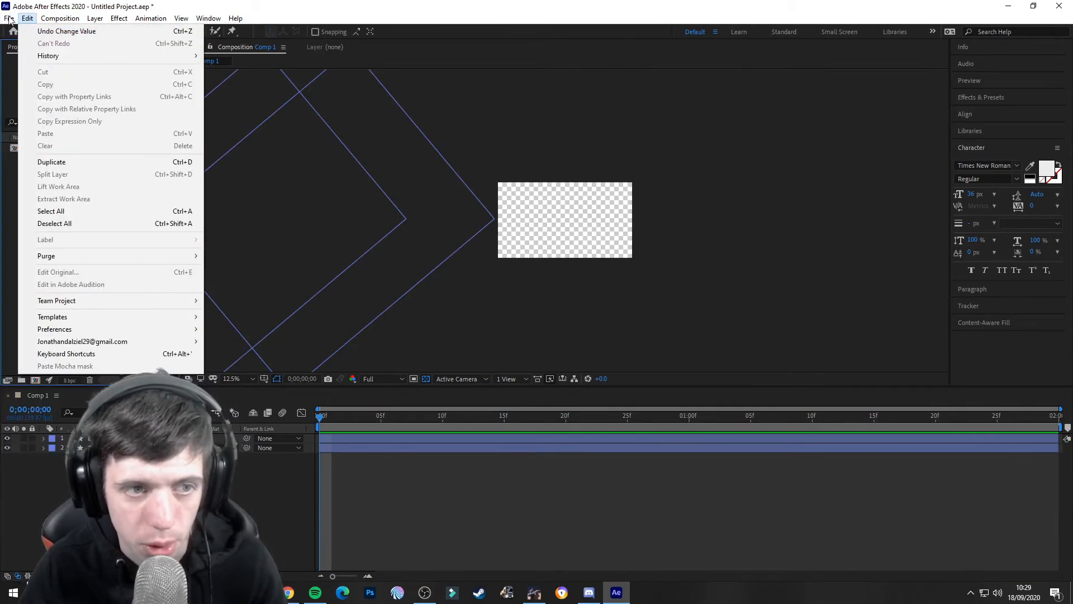
pyautogui.click(145, 511)
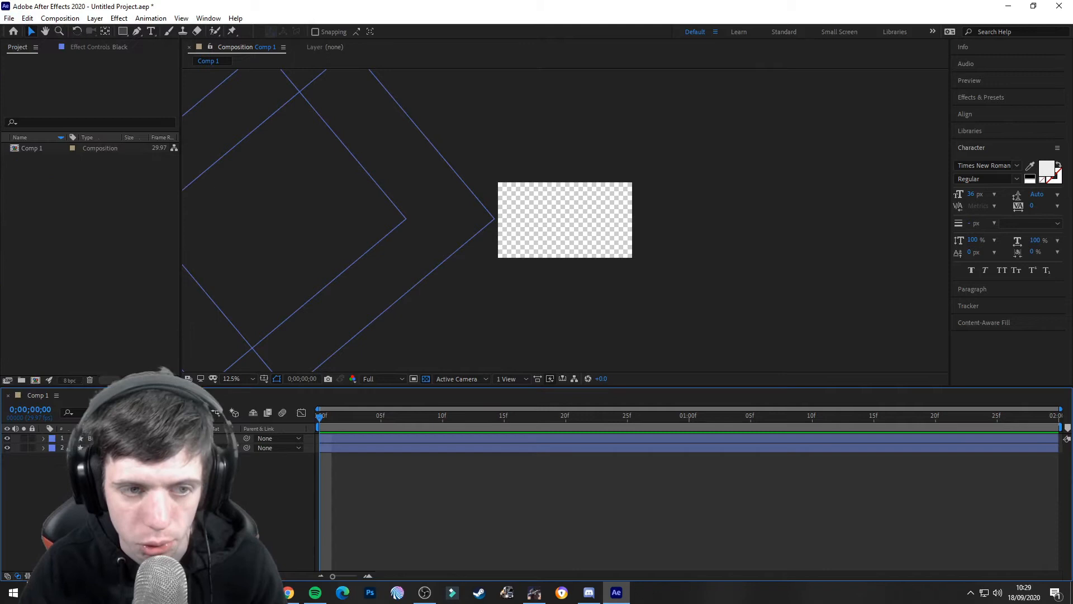
# Import the emote badge PNG from the Profie pics folder in new stream work into the project
pyautogui.click(29, 183)
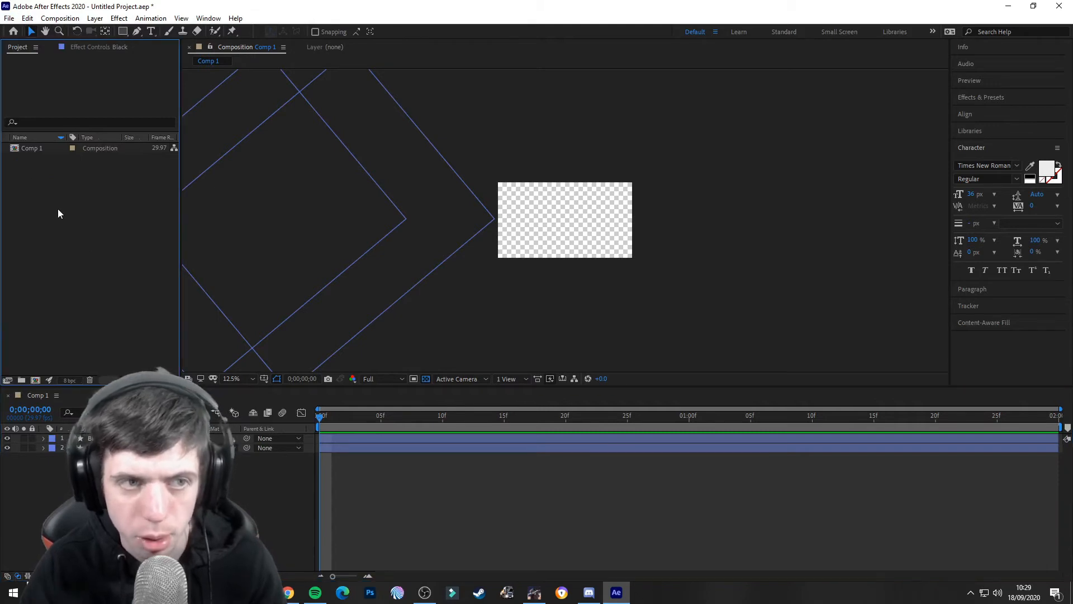
pyautogui.rightClick(34, 175)
pyautogui.moveTo(61, 233)
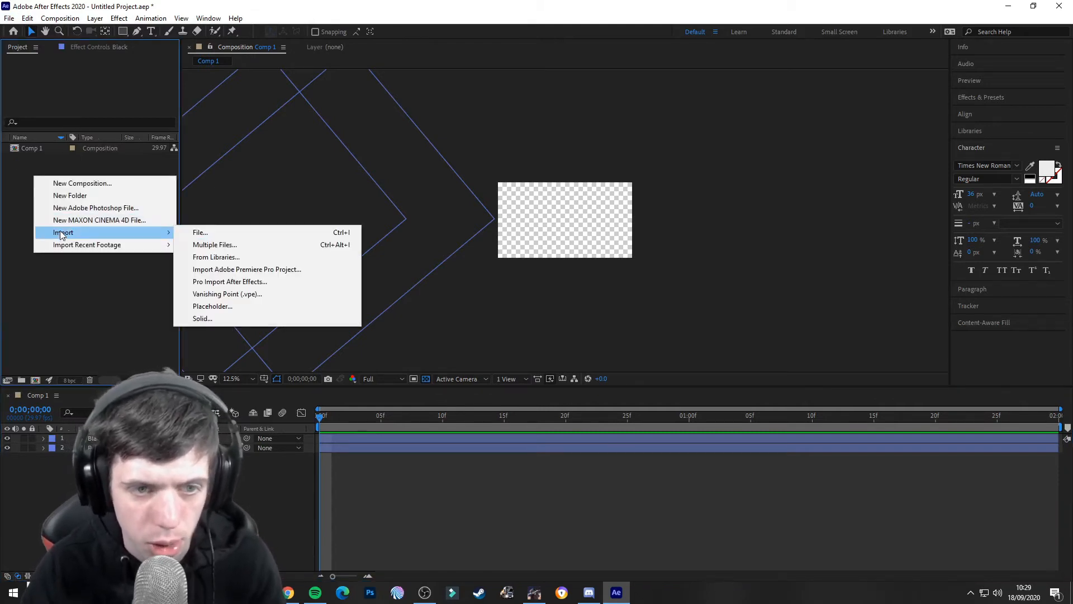
pyautogui.click(264, 233)
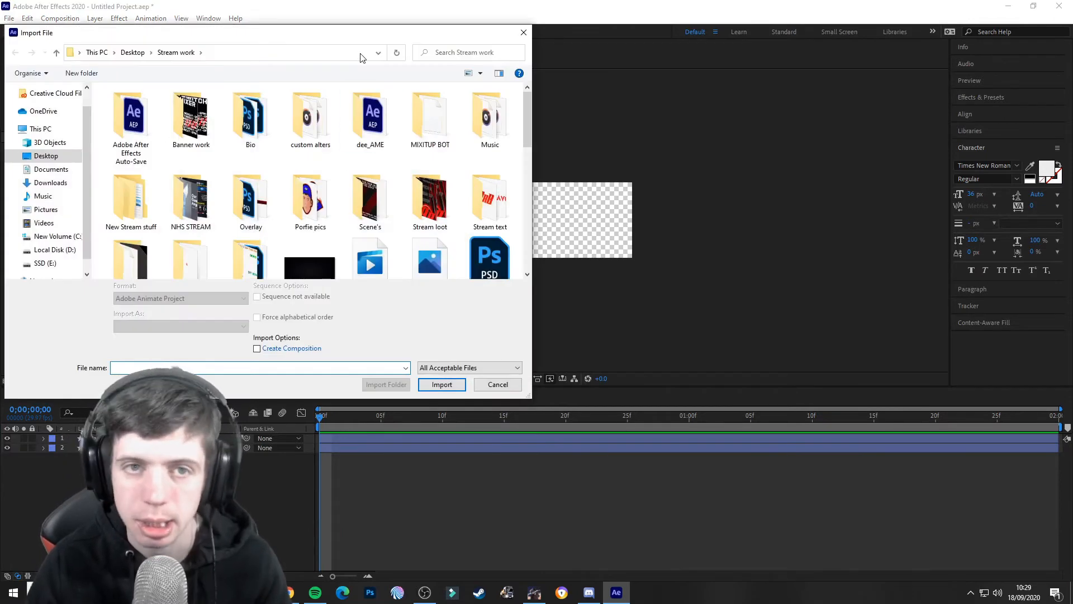
pyautogui.moveTo(359, 35); pyautogui.dragTo(1072, 156)
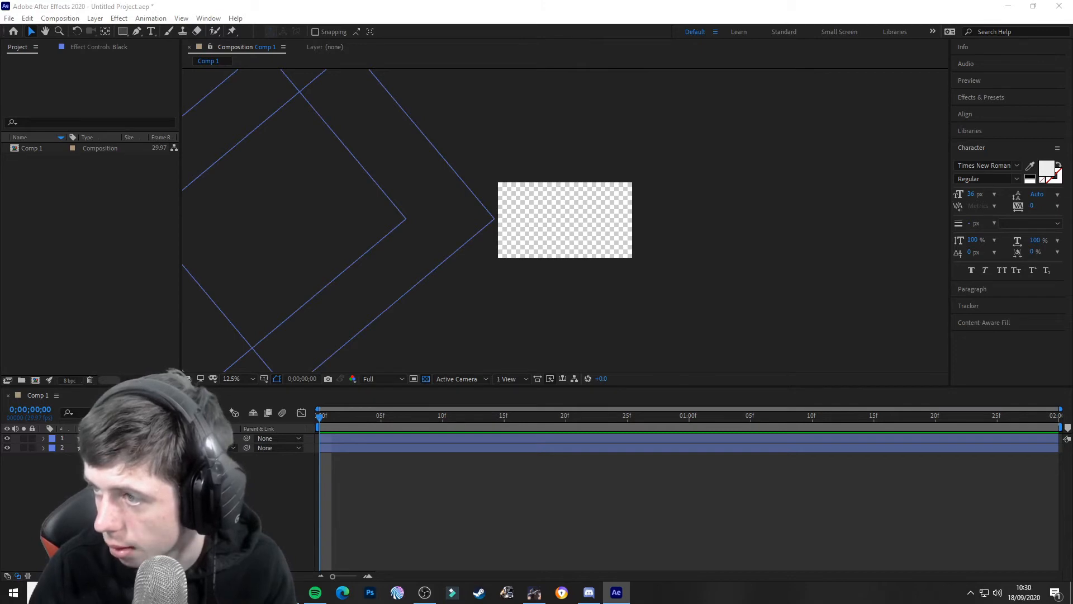
pyautogui.hotkey('ctrl', 'i')
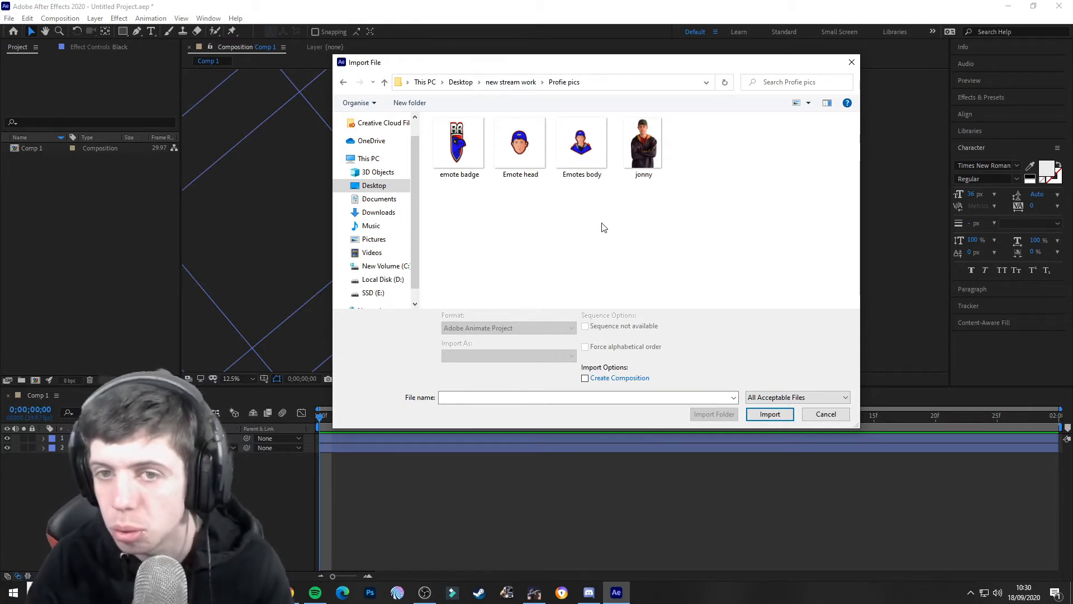
pyautogui.doubleClick(457, 146)
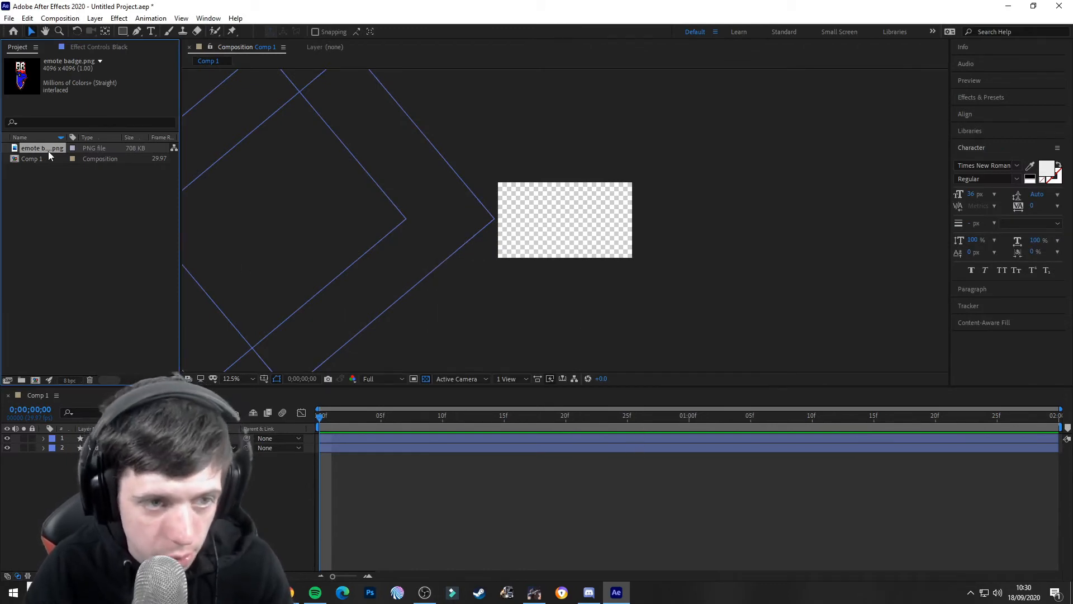
# Add emote badge.png to Comp 1 as the top layer above both shapes and select it
pyautogui.moveTo(48, 155); pyautogui.dragTo(47, 157)
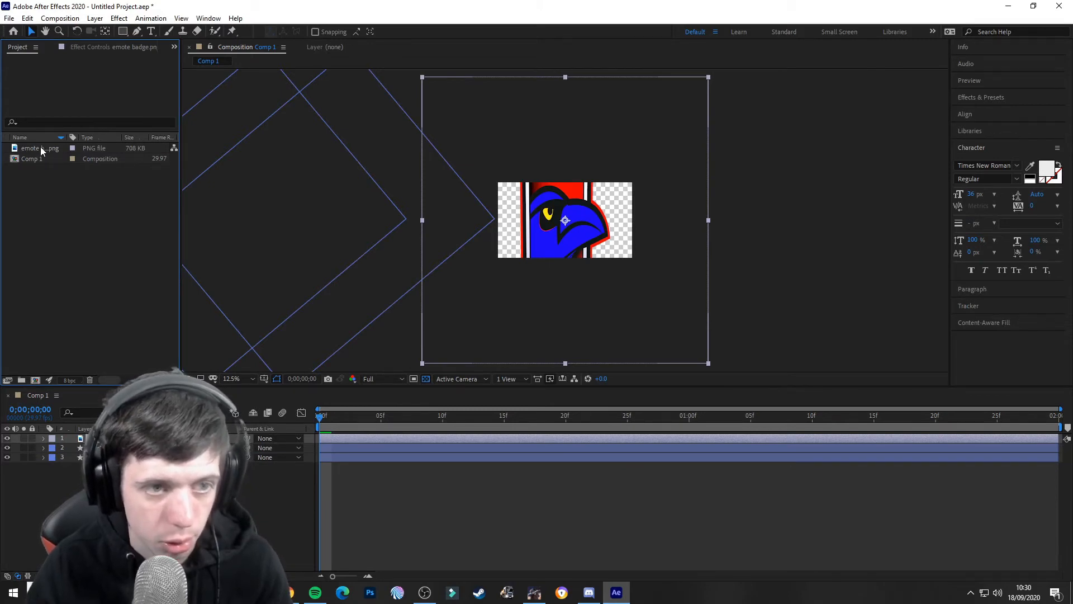
pyautogui.click(167, 509)
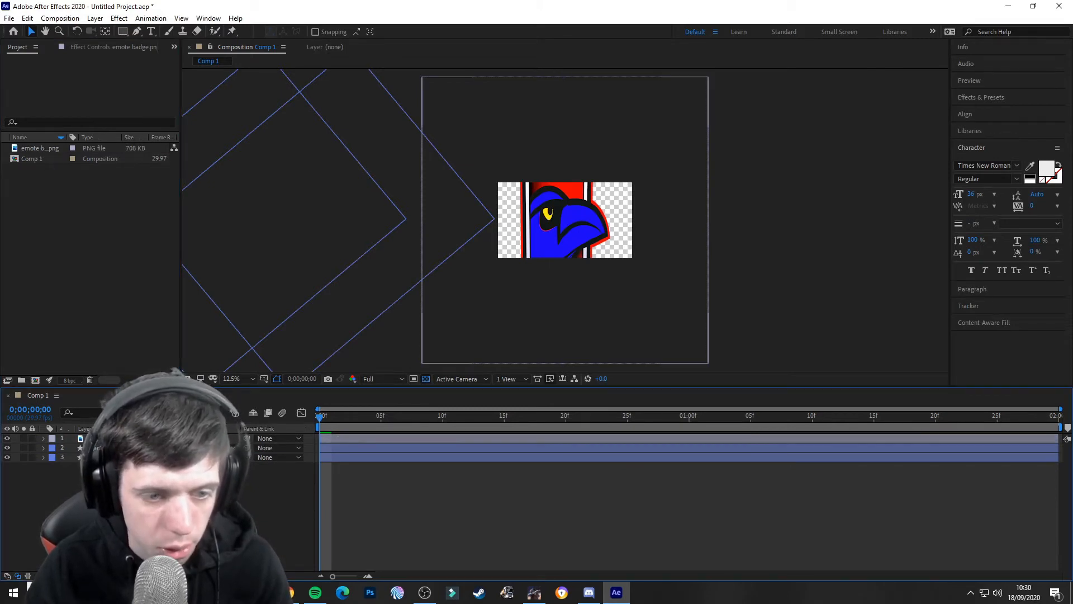
pyautogui.moveTo(106, 438)
pyautogui.mouseDown()
pyautogui.moveTo(106, 463)
pyautogui.moveTo(106, 434)
pyautogui.mouseUp()
pyautogui.click(519, 267)
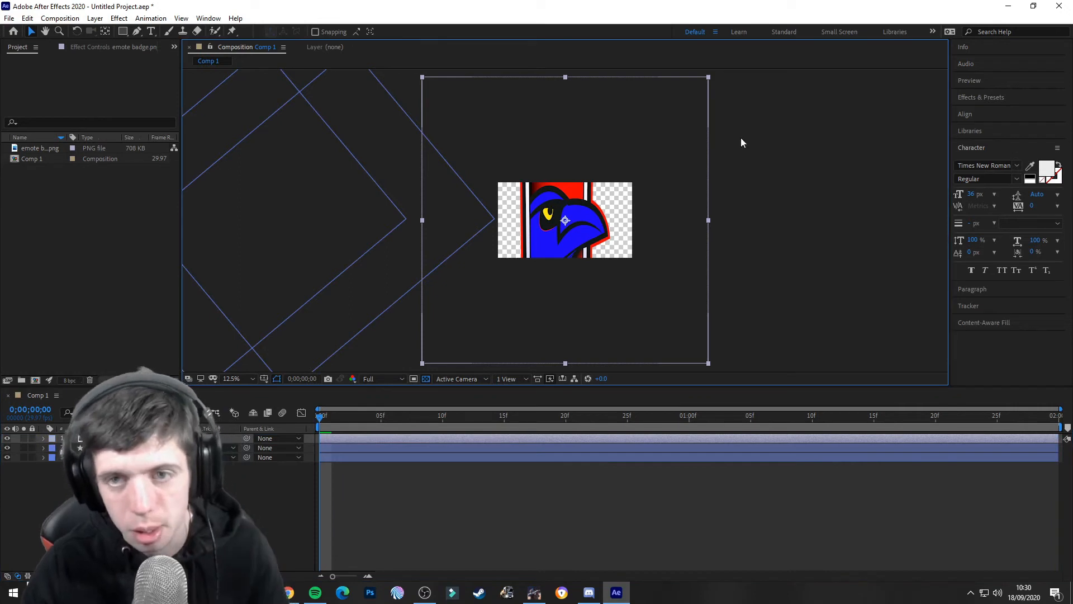
# Shrink the emote badge layer to roughly the composition frame's size and preview it, stopping at 0;00;01;14
pyautogui.click(710, 76)
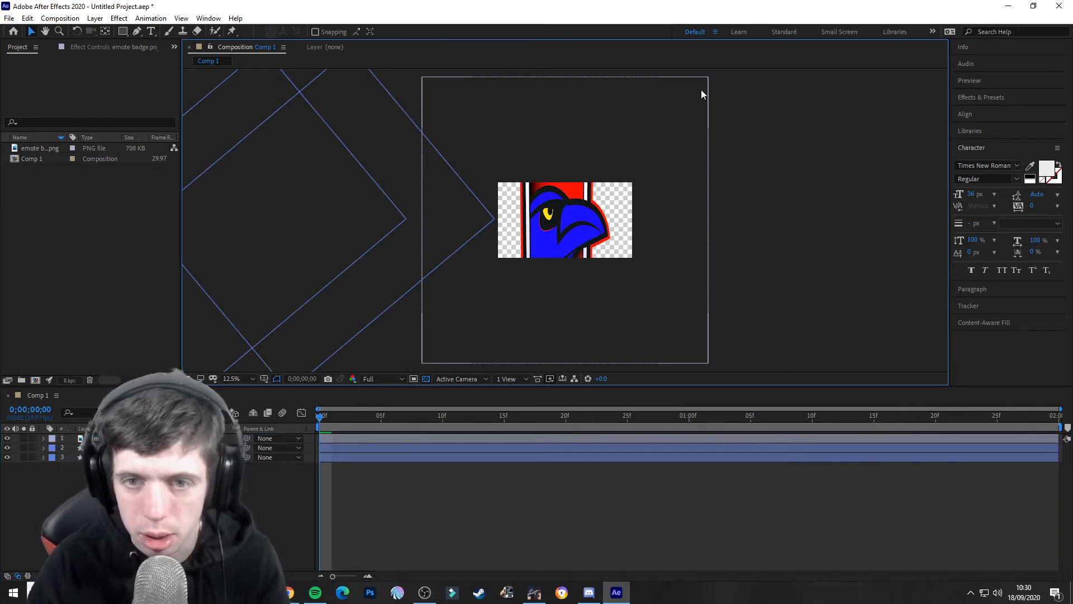
pyautogui.click(683, 121)
pyautogui.click(710, 77)
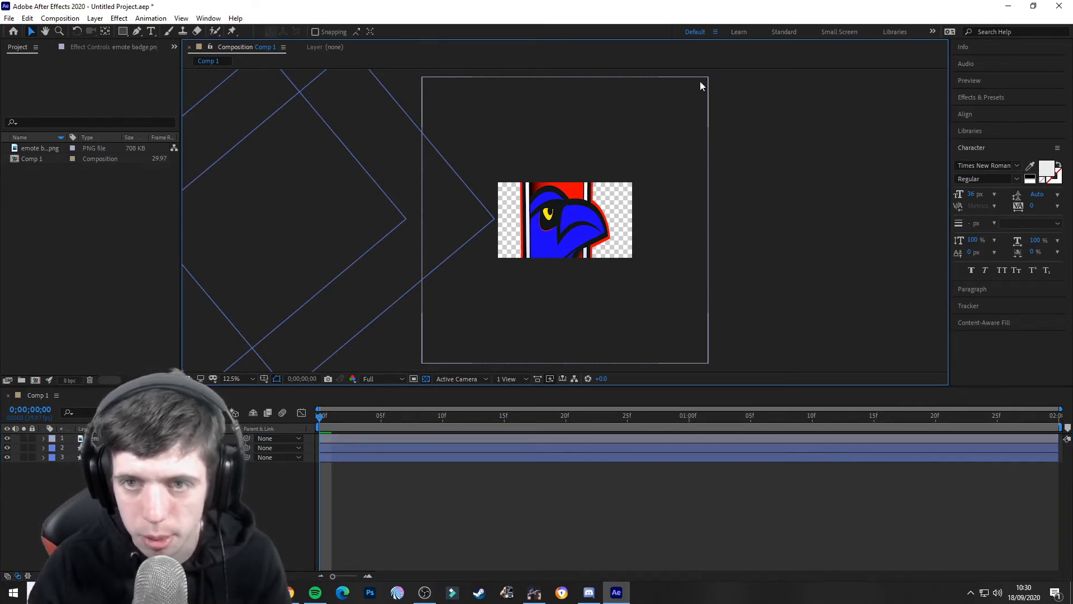
pyautogui.click(700, 82)
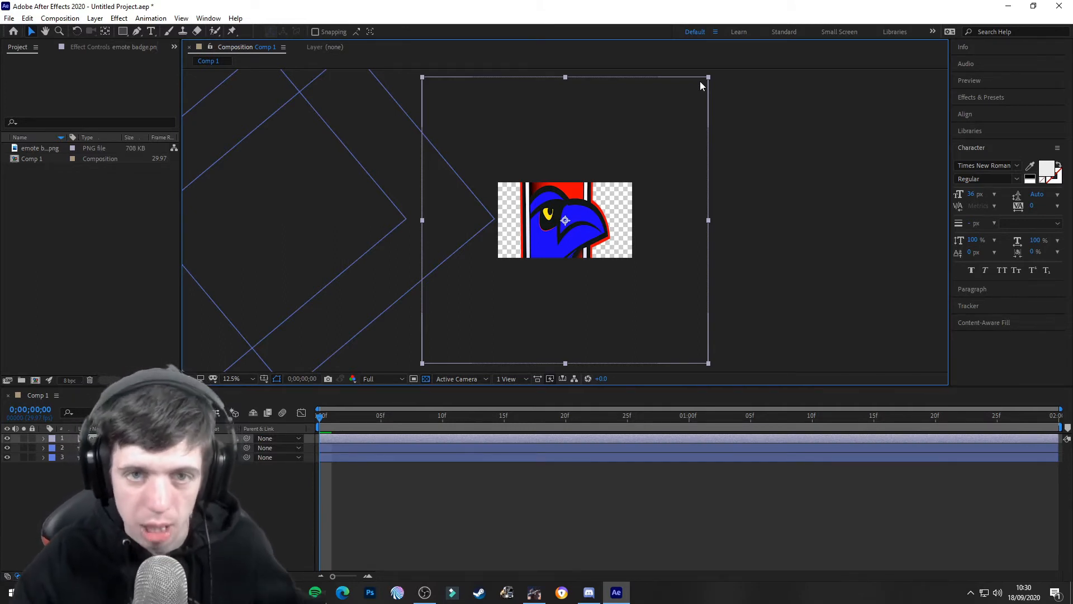
pyautogui.moveTo(709, 76); pyautogui.dragTo(636, 179)
pyautogui.click(235, 497)
pyautogui.press('space')
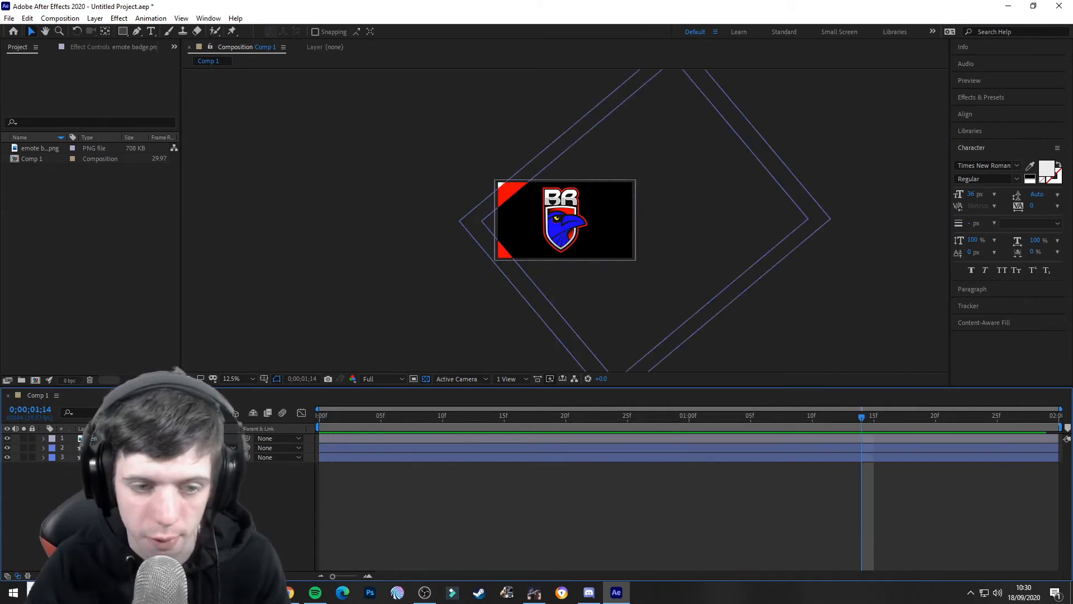
# Duplicate the Black layer and place the copy above the emote badge layer
pyautogui.click(114, 438)
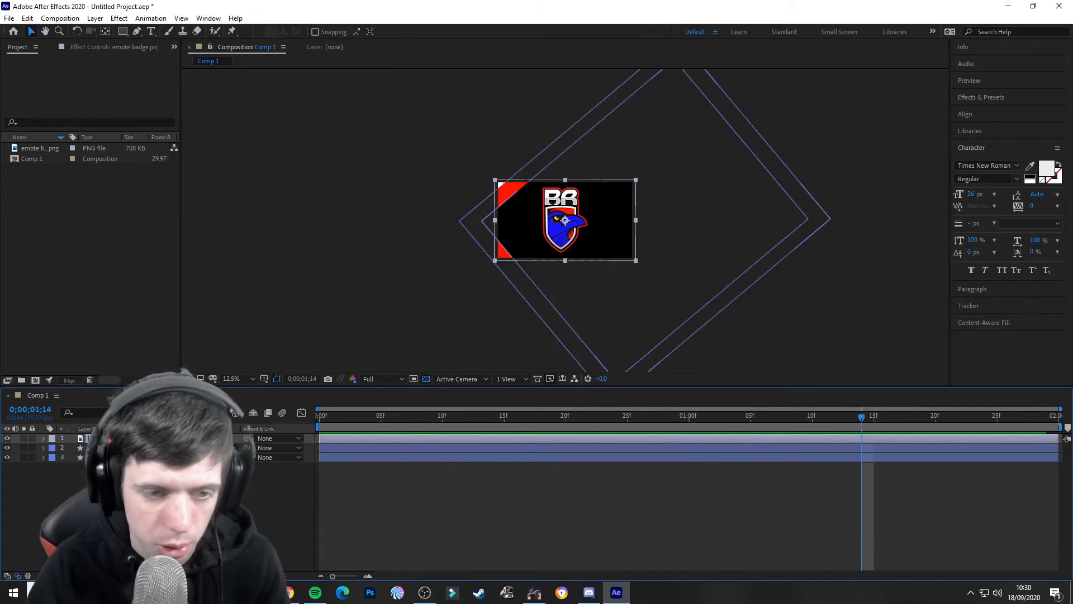
pyautogui.click(115, 448)
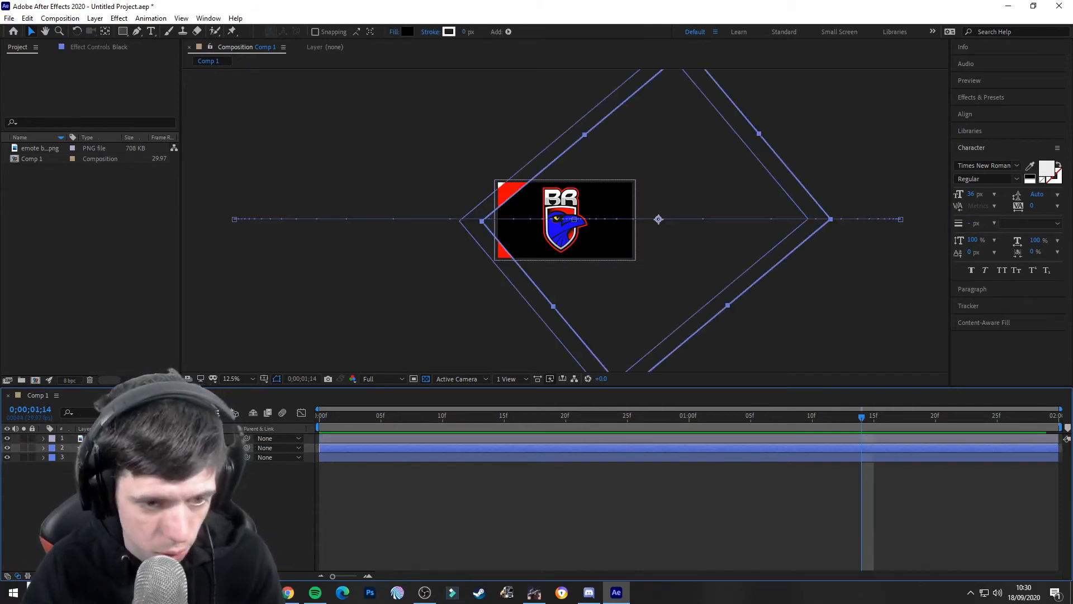
pyautogui.hotkey('ctrl', 'd')
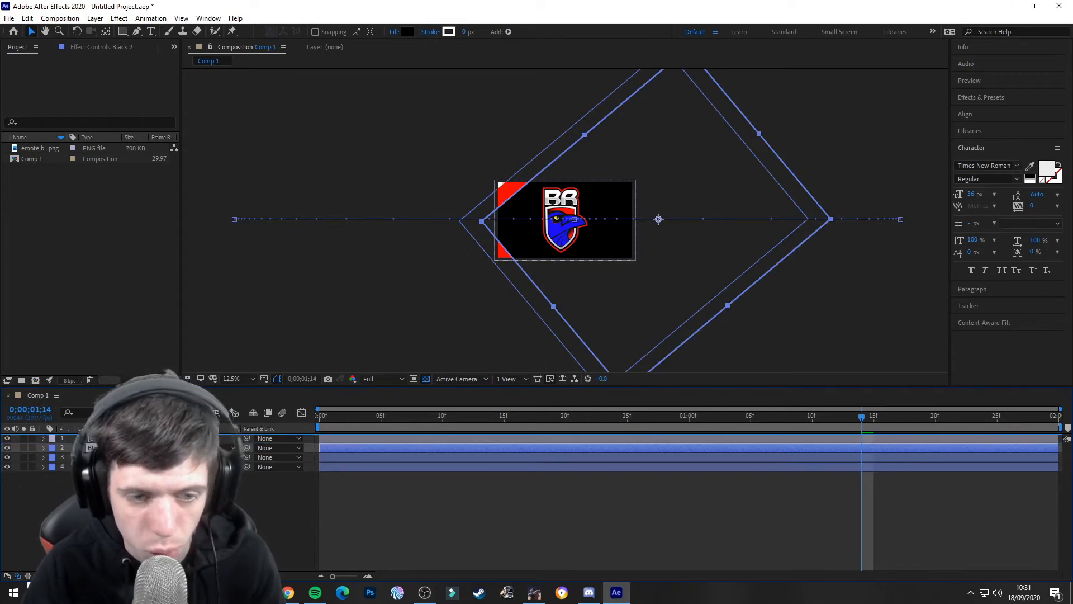
pyautogui.hotkey('ctrl', 'shift', ']')
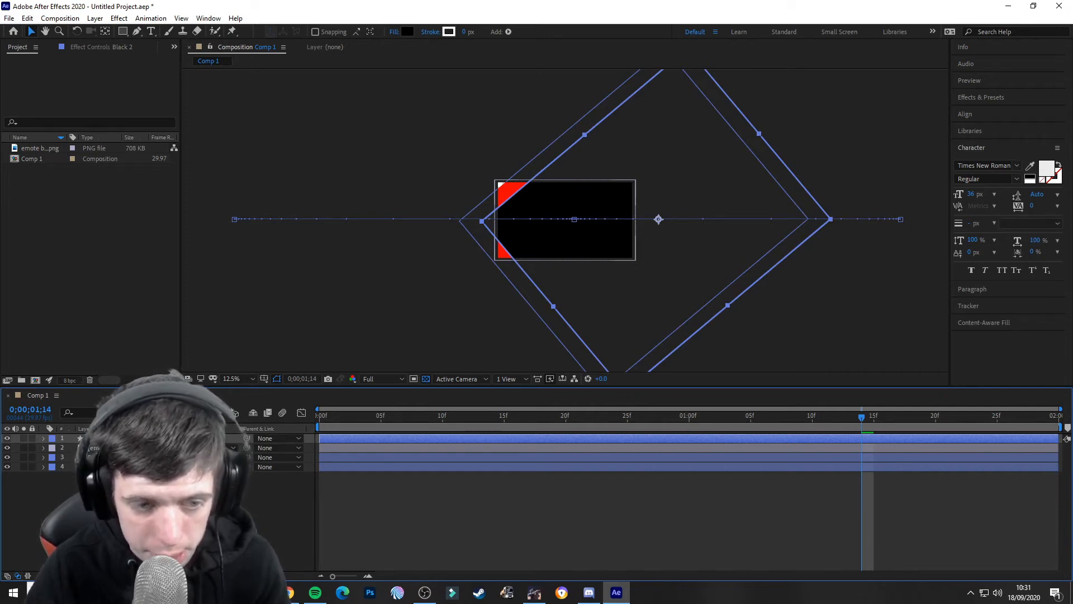
# Set the emote badge layer's track matte to Alpha Matte "Black 2" and preview the masked logo
pyautogui.click(228, 448)
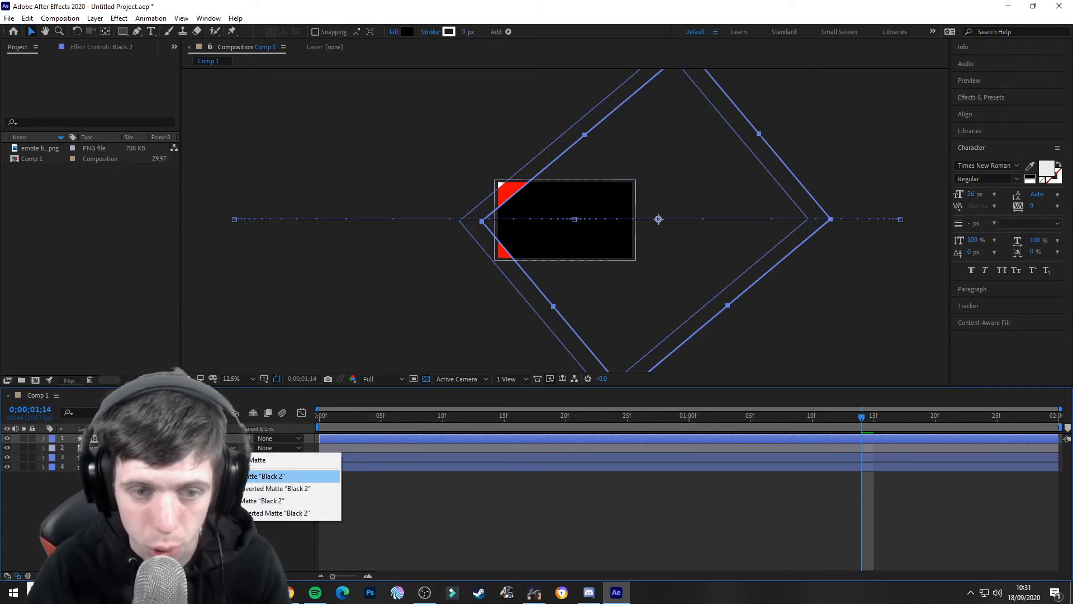
pyautogui.click(234, 476)
pyautogui.click(110, 297)
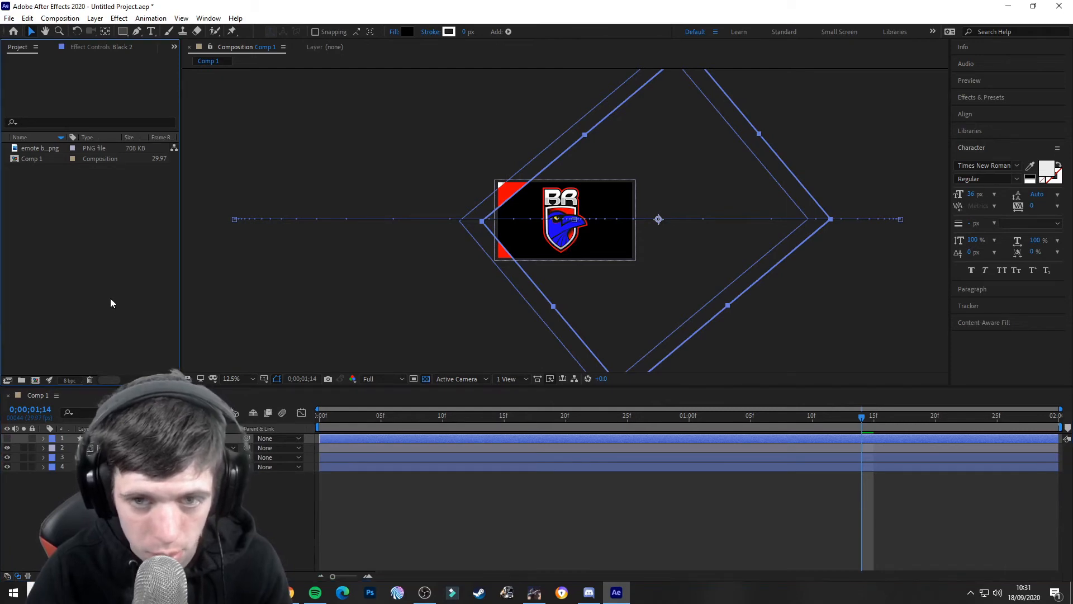
pyautogui.press('space')
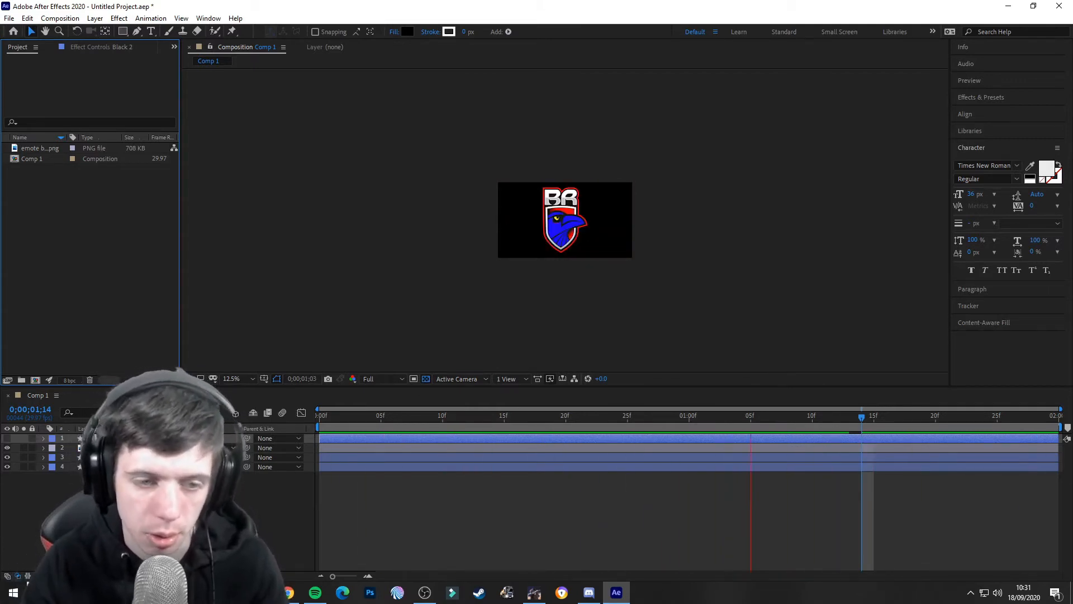
pyautogui.press('space')
# Reveal the emote badge layer's Opacity and start its keyframes at 0;00;00;13, where the black shape enters the frame
pyautogui.click(455, 447)
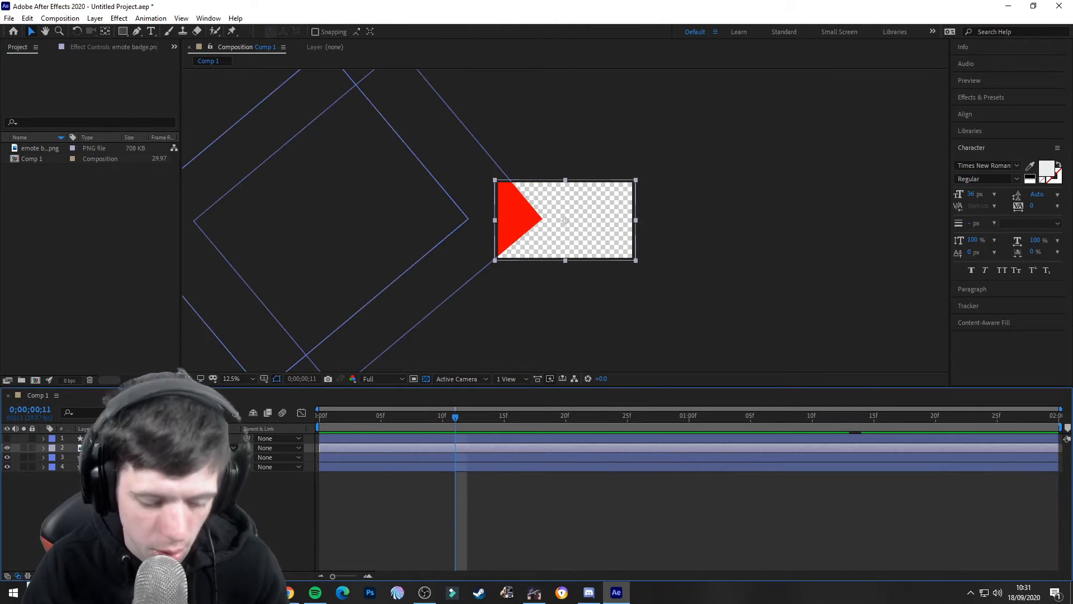
pyautogui.press('p')
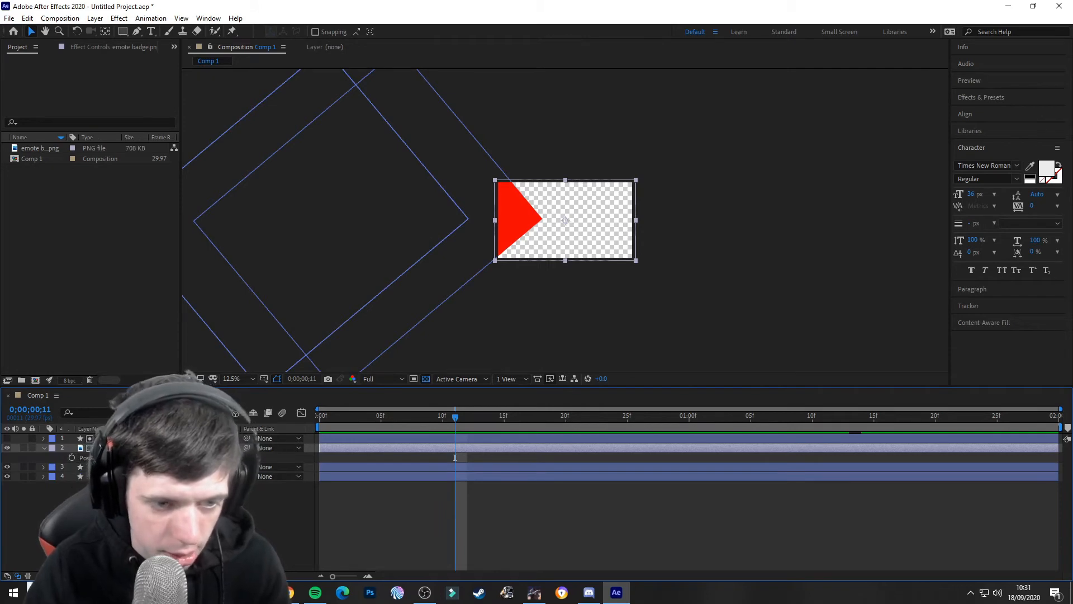
pyautogui.press('t')
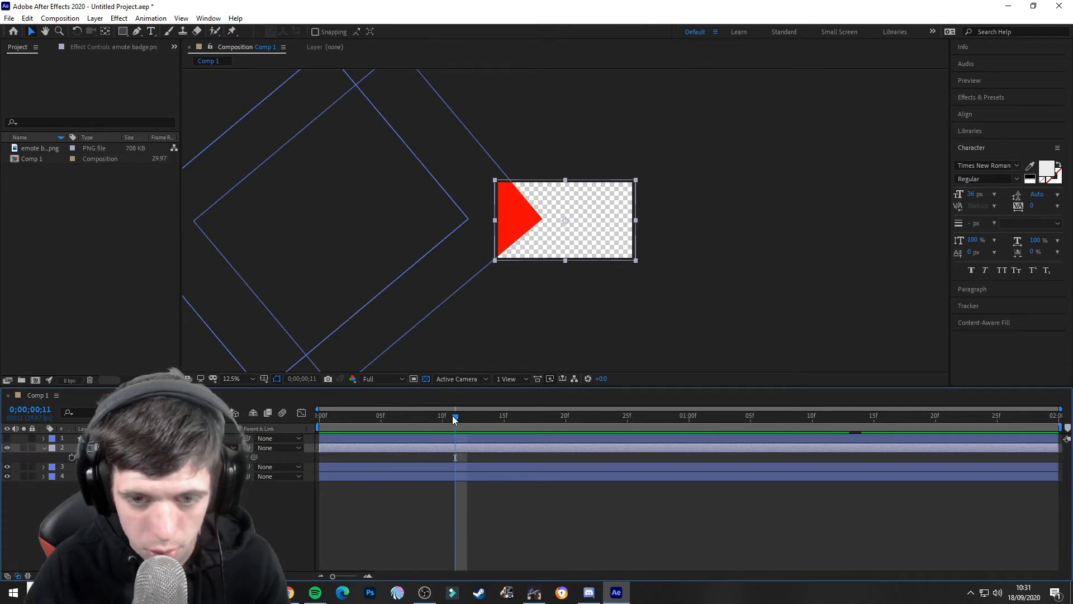
pyautogui.moveTo(451, 414); pyautogui.dragTo(555, 421)
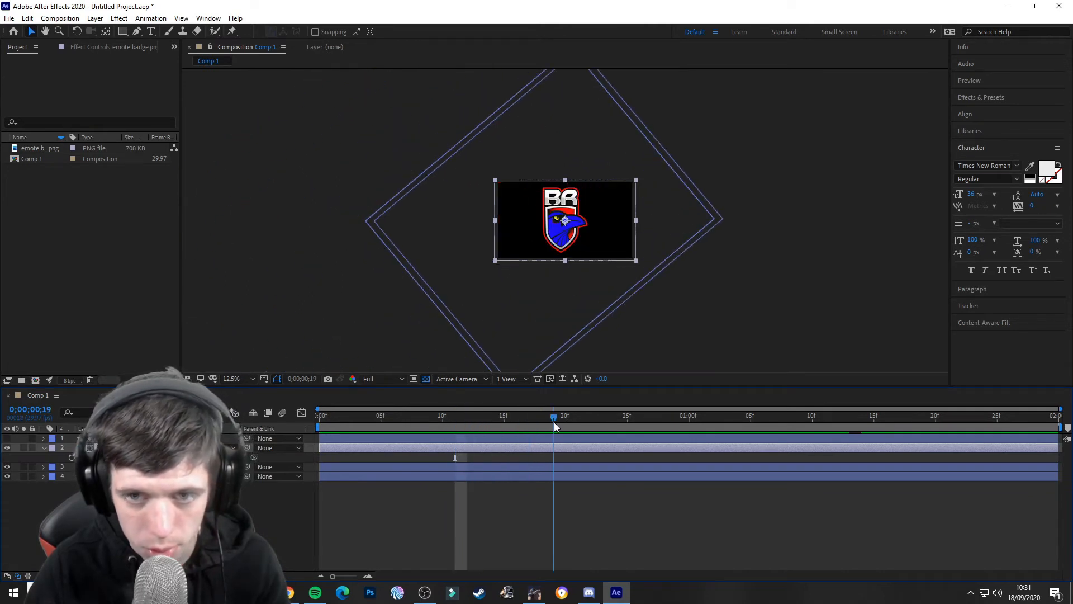
pyautogui.click(554, 458)
pyautogui.hotkey('ctrl', 's')
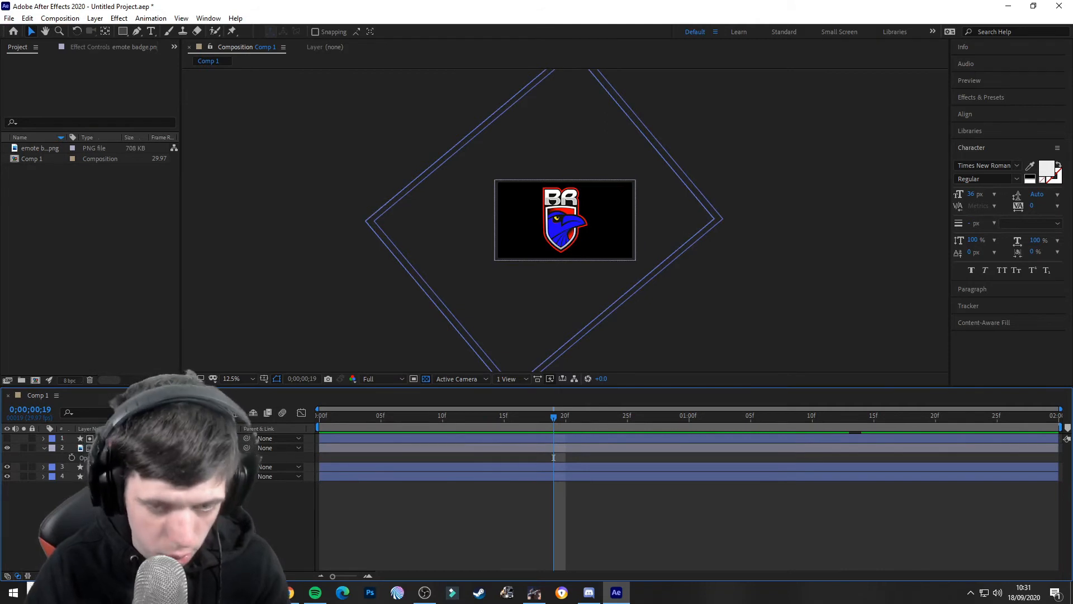
pyautogui.moveTo(551, 418); pyautogui.dragTo(482, 421)
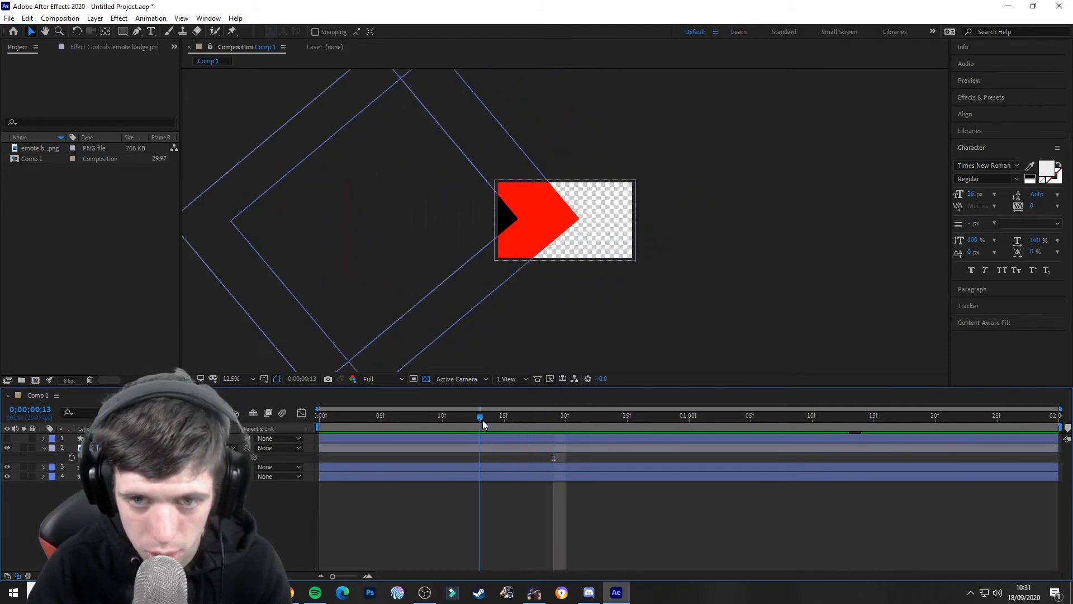
pyautogui.click(479, 457)
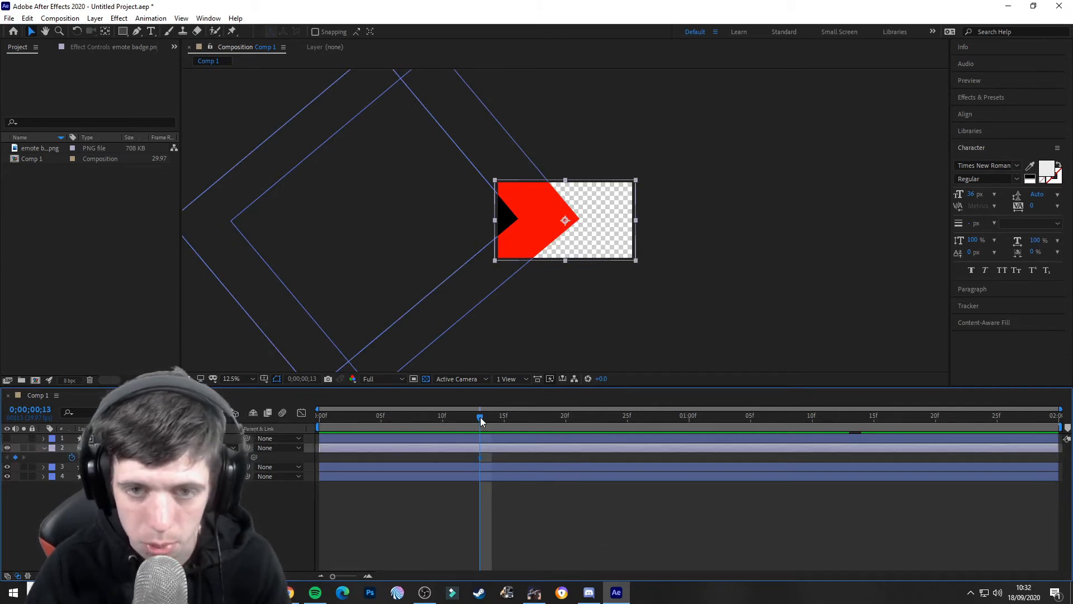
# Add a second Opacity keyframe to the emote badge at 0;00;01;16 and apply Easy Ease to both keyframes
pyautogui.moveTo(481, 417); pyautogui.dragTo(881, 447)
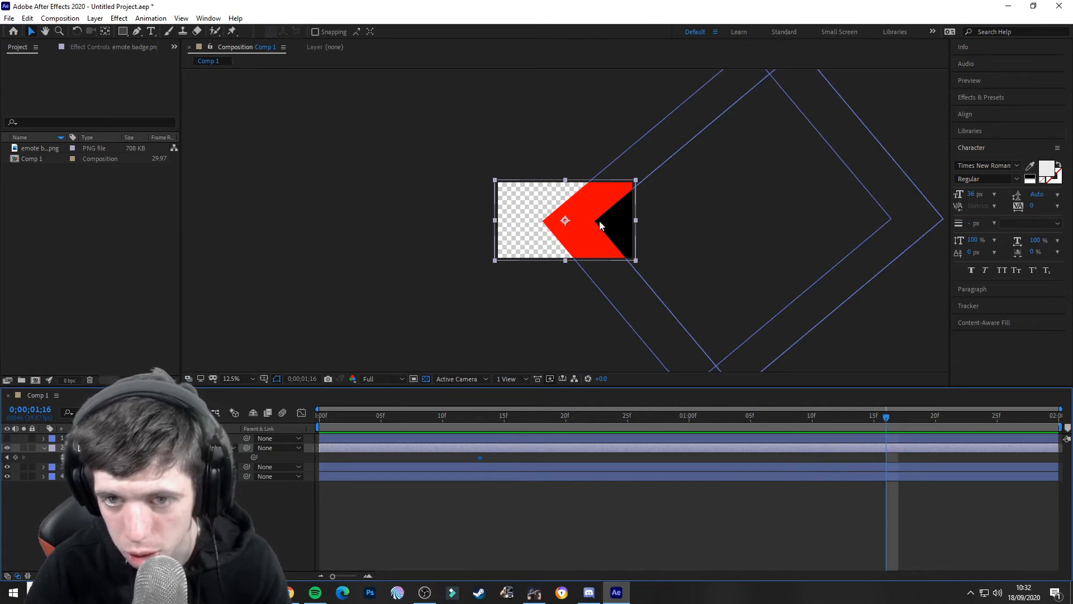
pyautogui.click(17, 457)
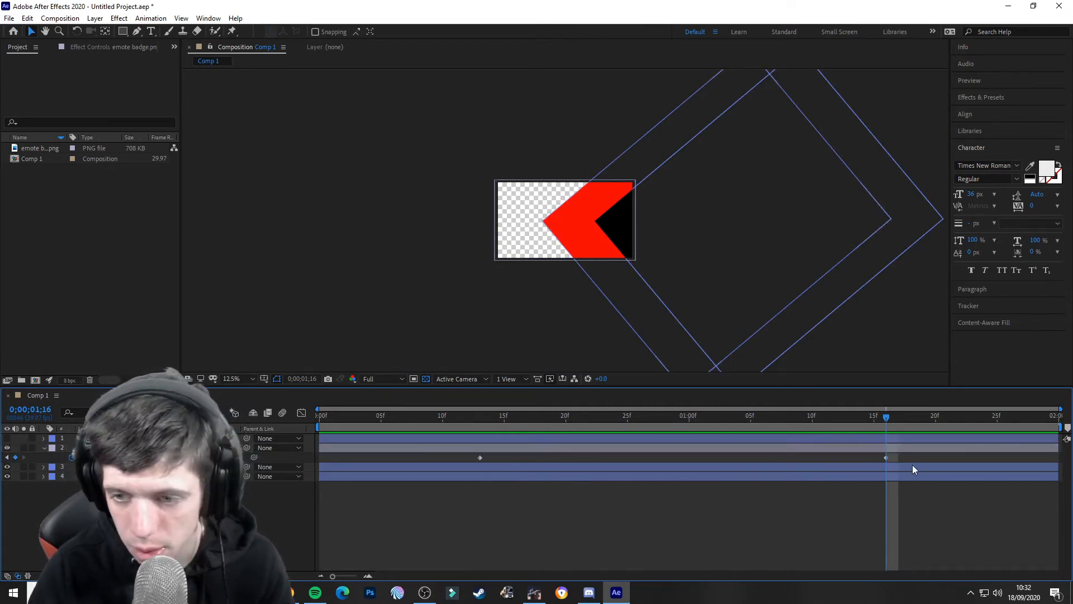
pyautogui.moveTo(899, 450); pyautogui.dragTo(461, 462)
pyautogui.press('F9')
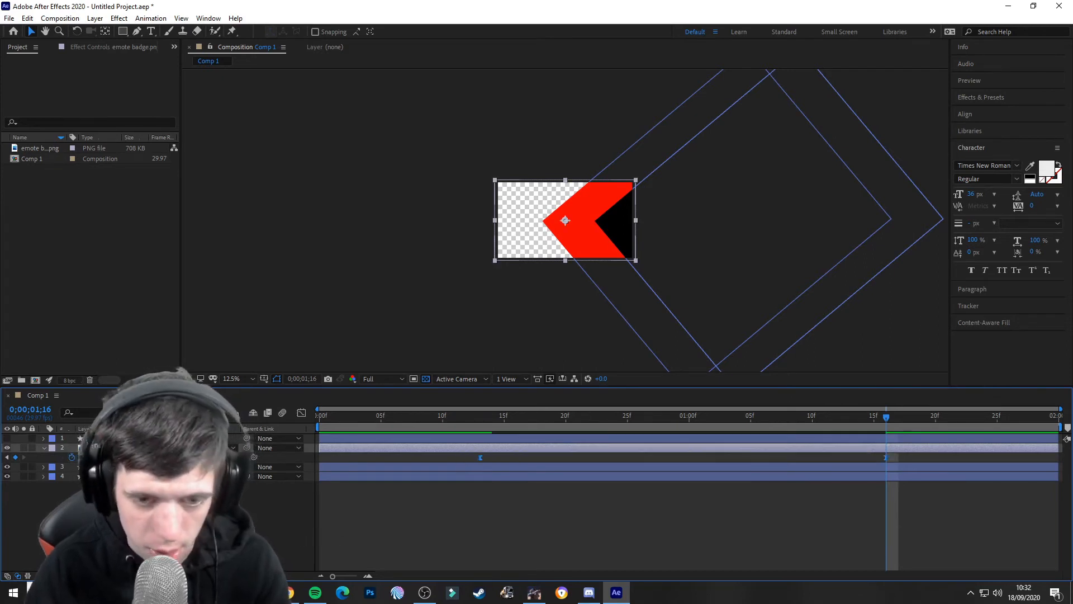
# Deselect all layers and preview the logo transition from 0;00;00;00
pyautogui.moveTo(861, 418); pyautogui.dragTo(308, 437)
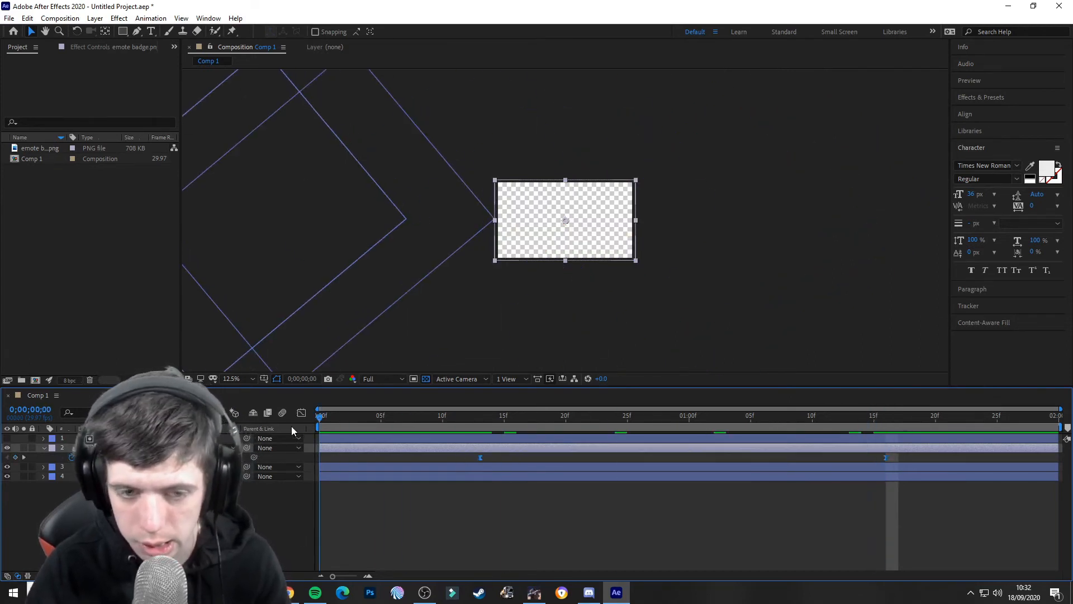
pyautogui.hotkey('ctrl', 'shift', 'a')
pyautogui.press('space')
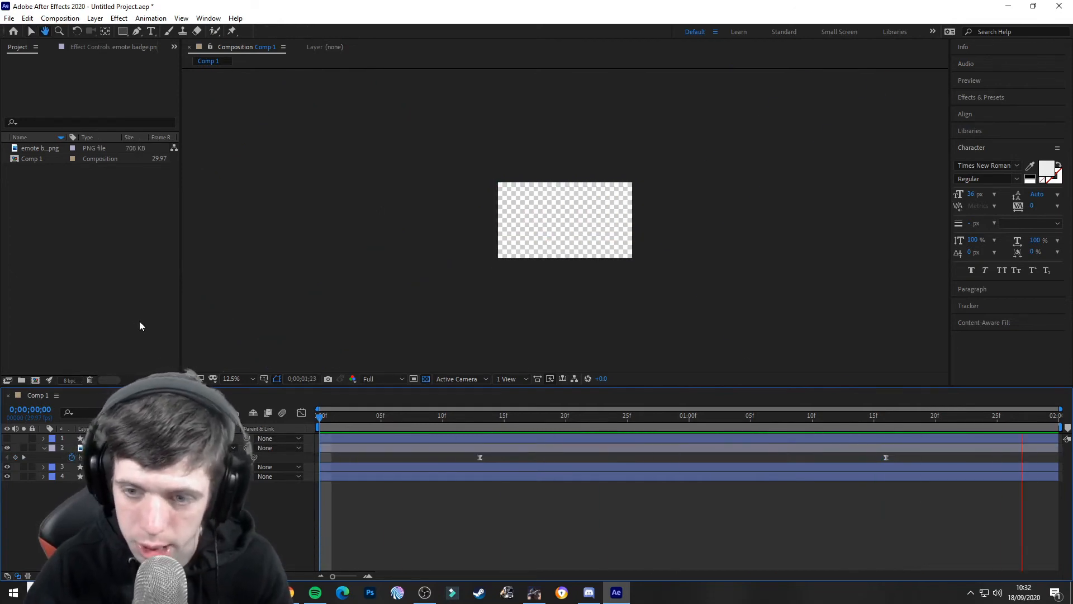
pyautogui.press('space')
# Clear the emote badge layer's Opacity keyframes and reveal its Opacity property again at 0;00;01;27
pyautogui.press('t')
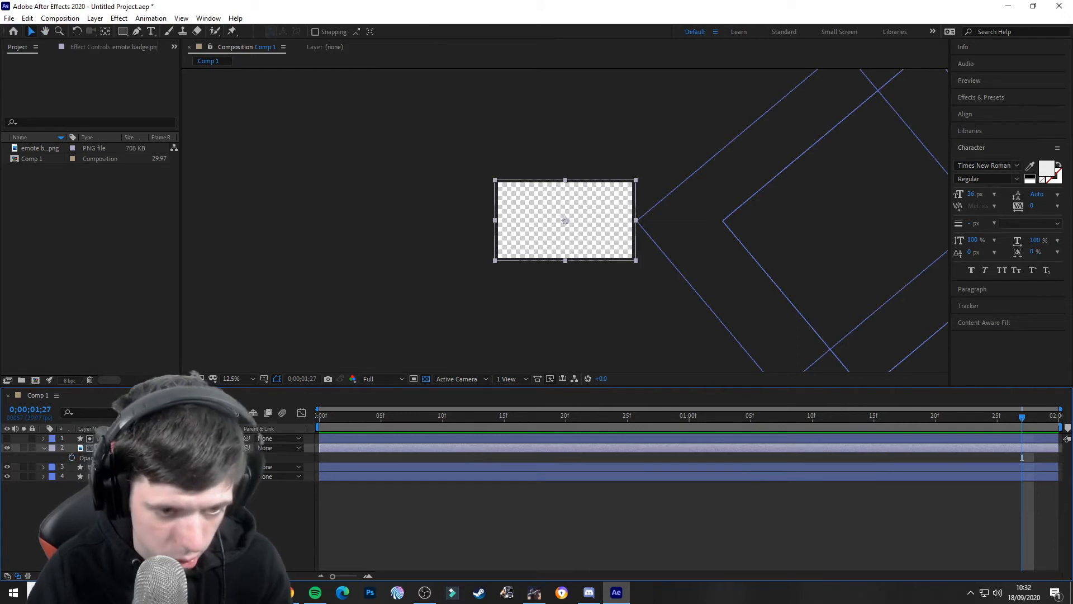
pyautogui.press('t')
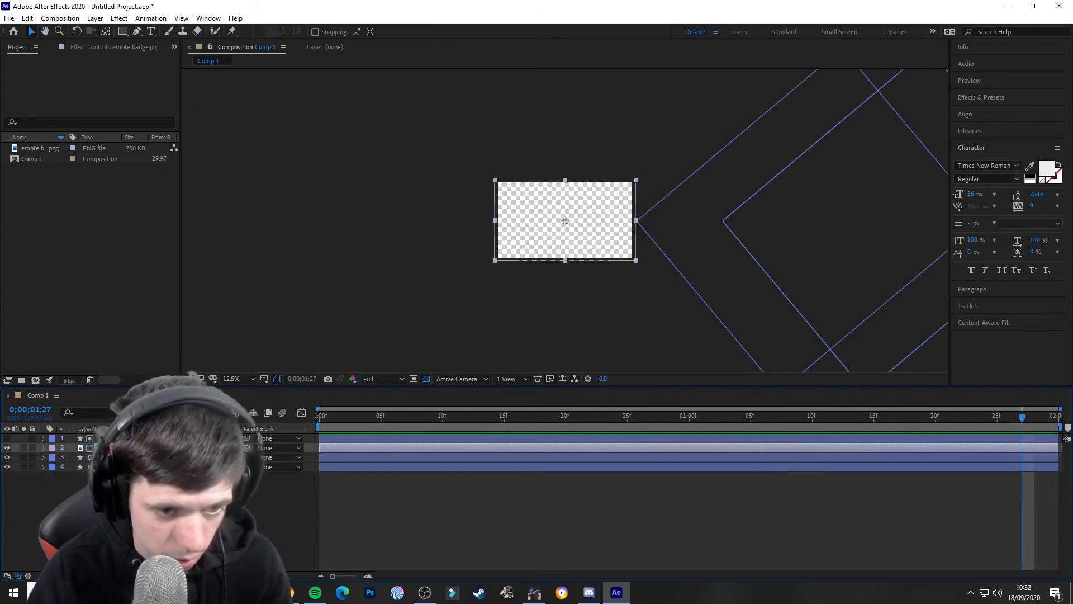
pyautogui.press('p')
pyautogui.press('t')
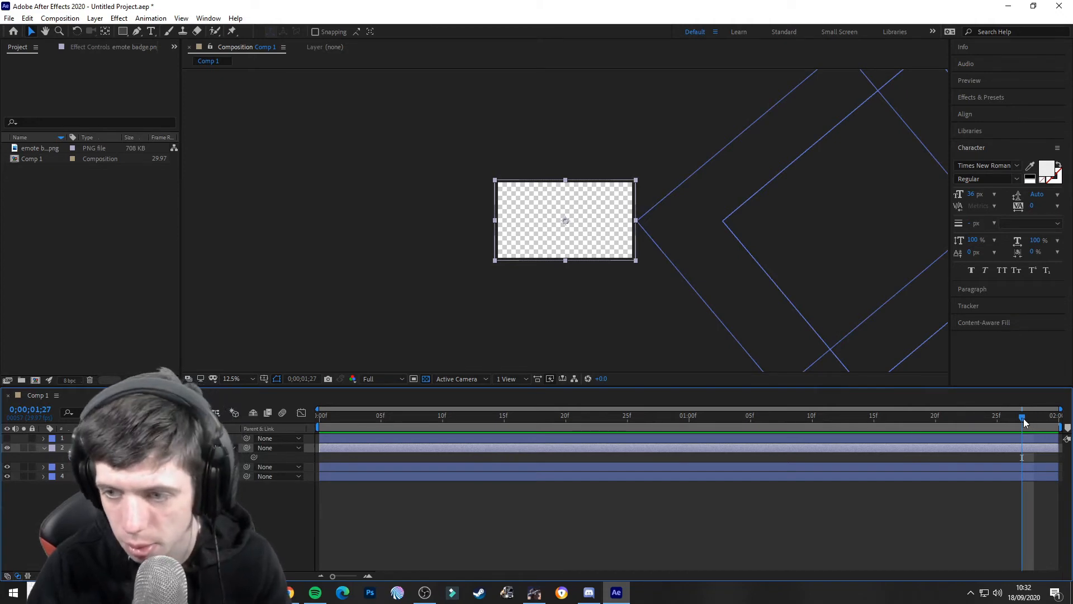
# Start the emote badge layer's Scale keyframes at 0;00;00;13, where the black shape enters the frame
pyautogui.moveTo(1024, 418); pyautogui.dragTo(485, 425)
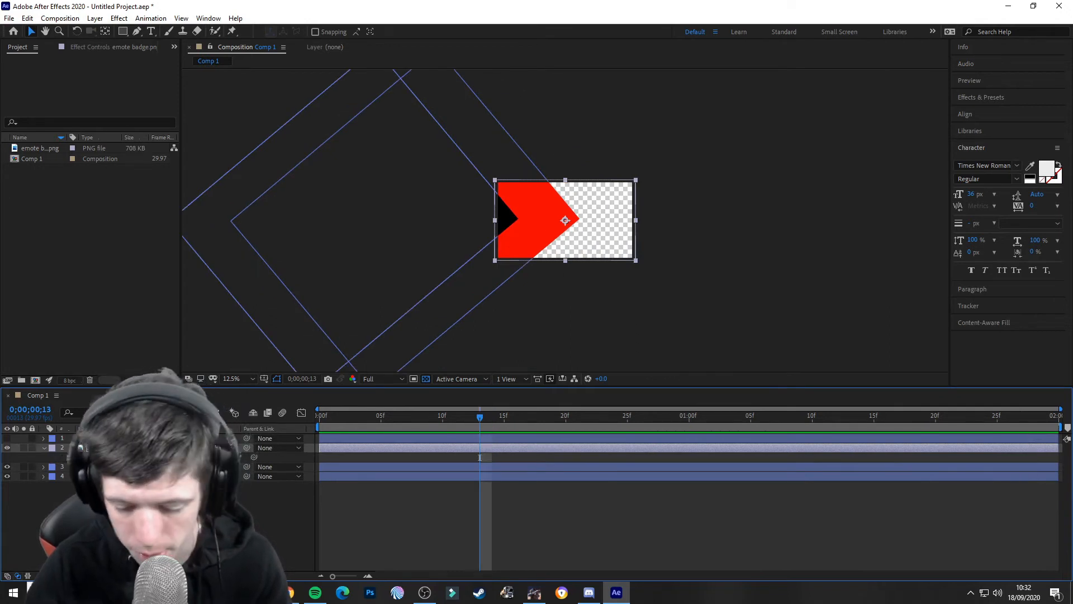
pyautogui.click(71, 455)
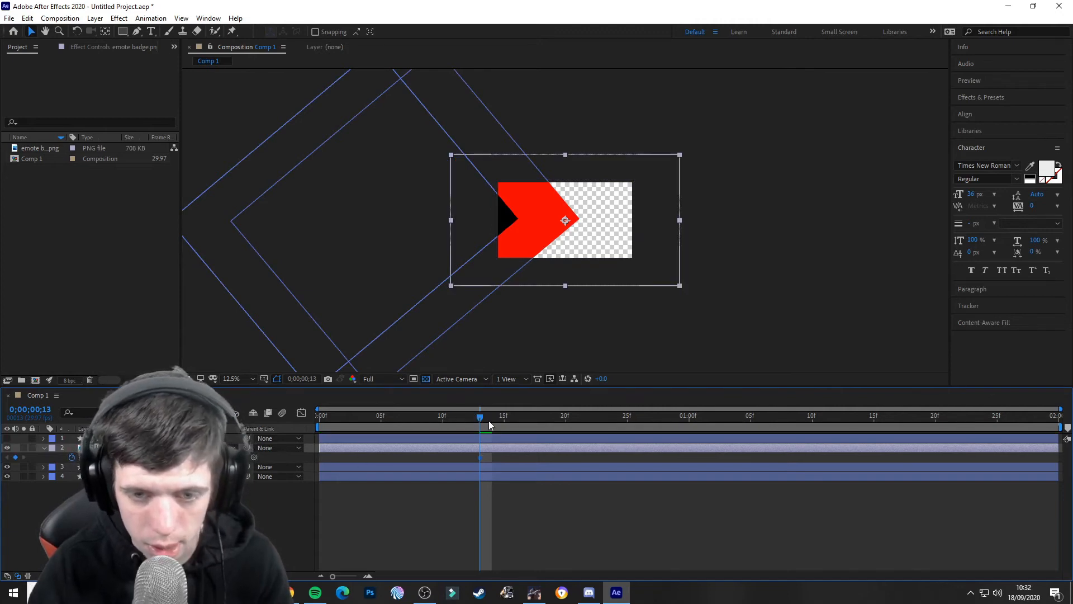
# Check the enlarged emote badge at 0;00;01;10 and undo its size increase at 0;00;00;13
pyautogui.moveTo(479, 422); pyautogui.dragTo(810, 455)
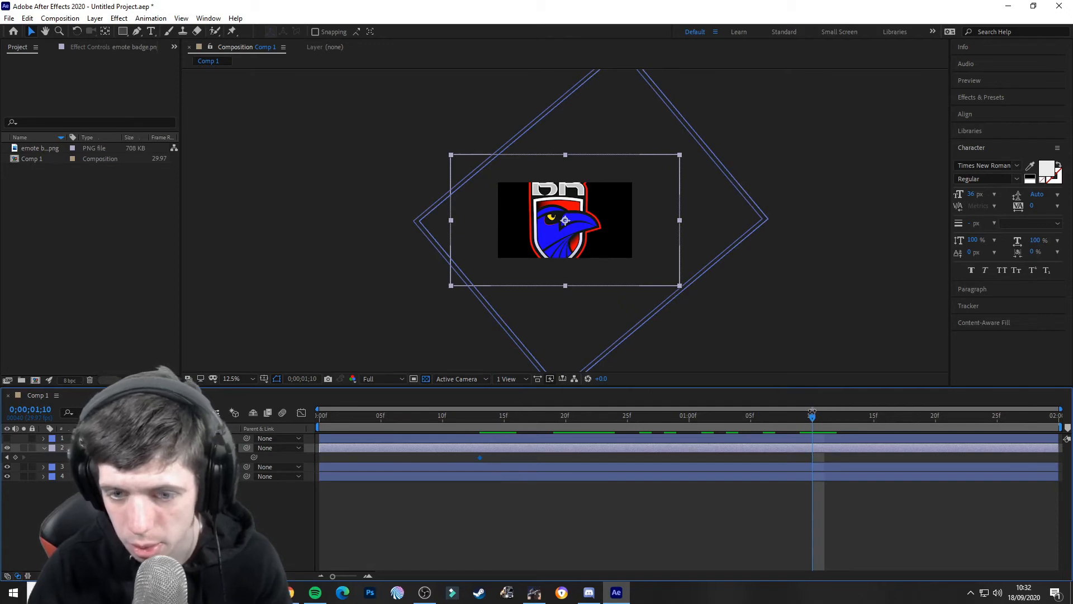
pyautogui.moveTo(814, 415); pyautogui.dragTo(480, 417)
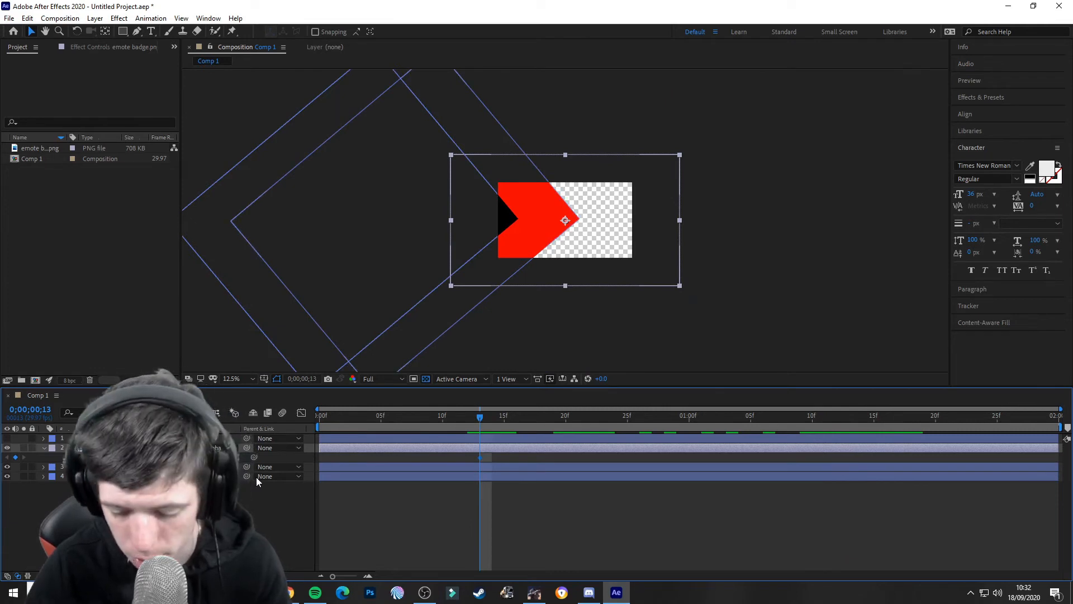
pyautogui.hotkey('ctrl', 'z')
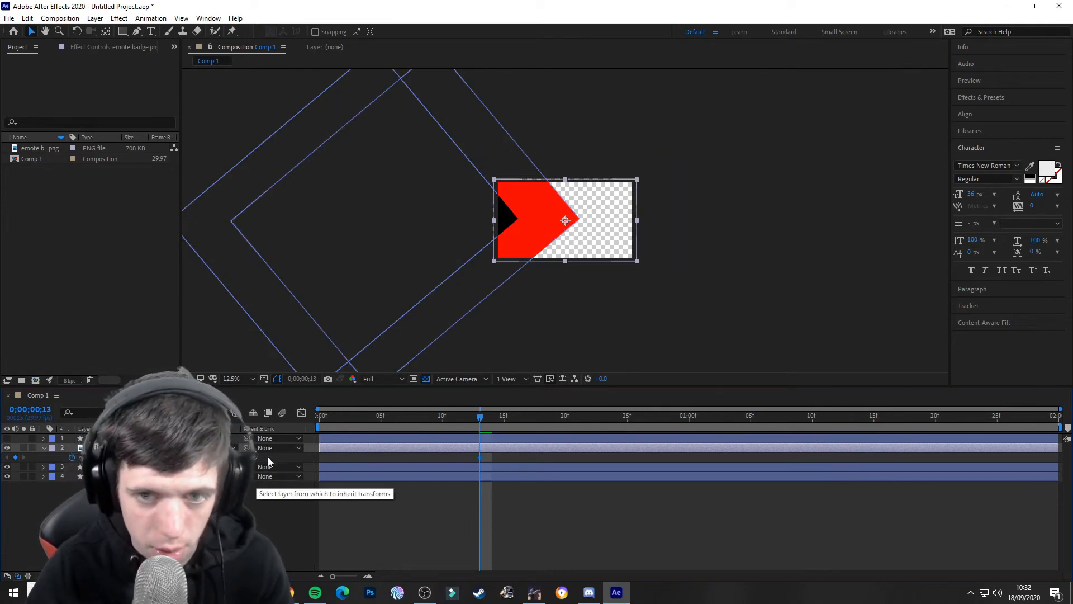
# Shrink the emote badge at its 0;00;00;13 Scale keyframe to well under half the frame's width
pyautogui.moveTo(479, 418); pyautogui.dragTo(478, 465)
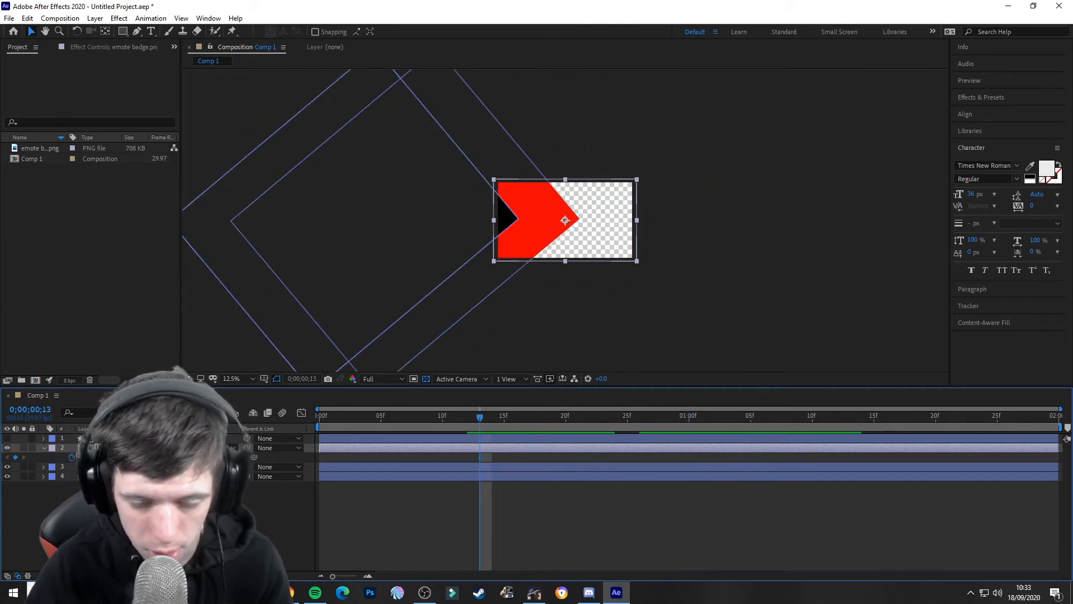
pyautogui.write('0')
pyautogui.press('Return')
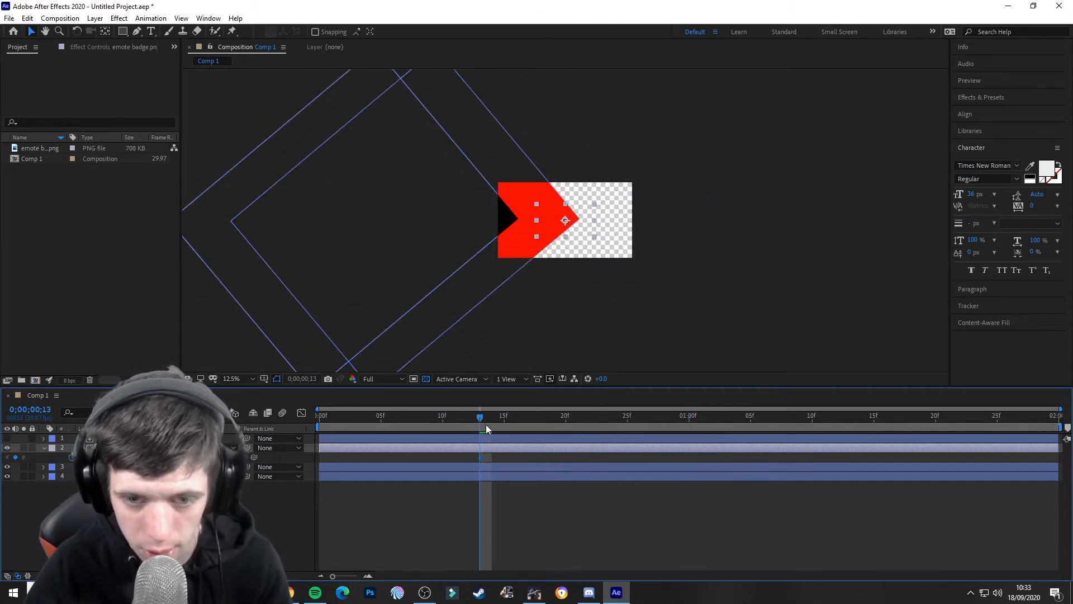
# Add Scale keyframes at 0;00;00;23 and 0;00;01;00 that progressively enlarge the emote badge until its bounds slightly exceed the frame
pyautogui.moveTo(480, 421); pyautogui.dragTo(603, 421)
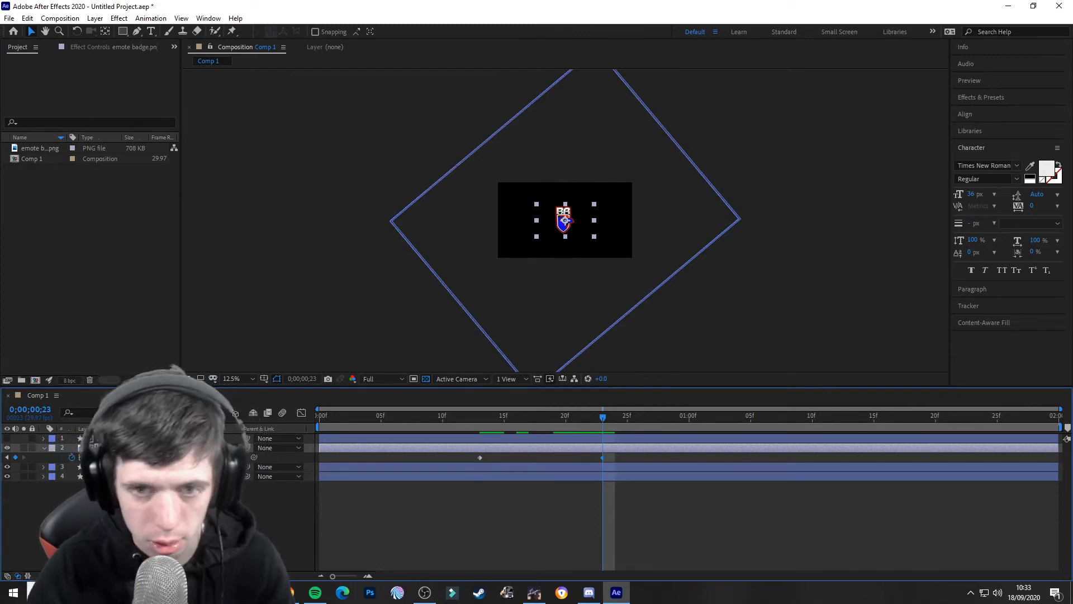
pyautogui.press('Return')
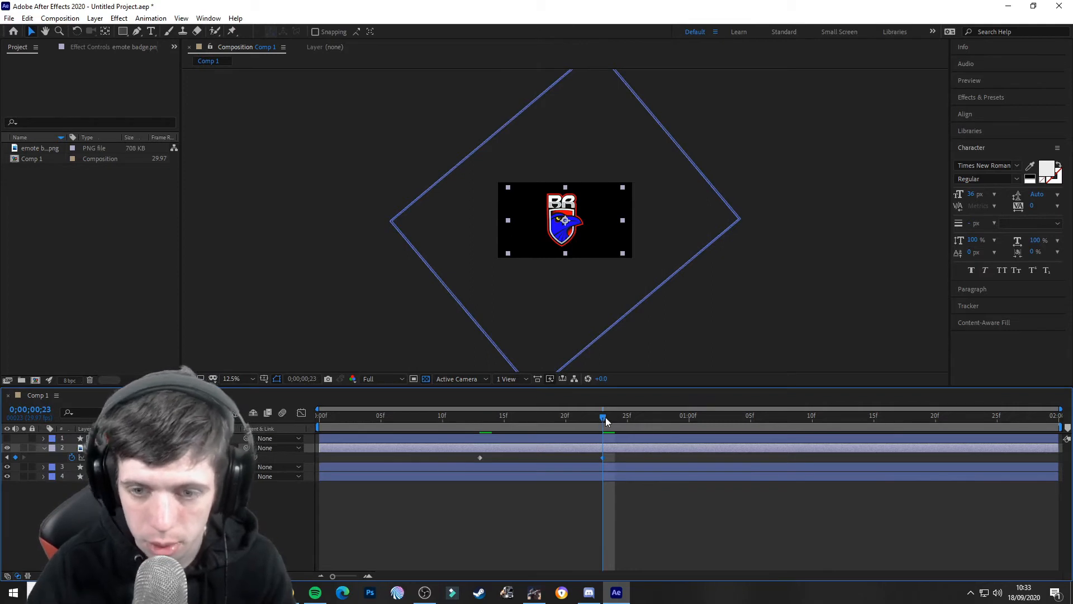
pyautogui.press('space')
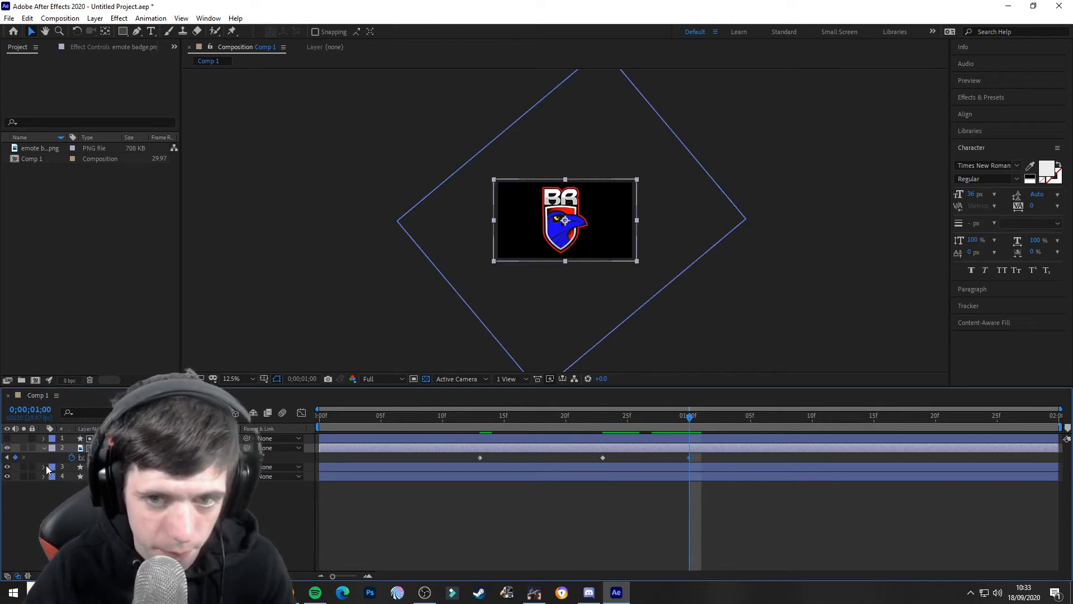
# Check layer 3's Position keyframes, and add a larger Scale keyframe to the emote badge at 0;00;01;10
pyautogui.click(43, 466)
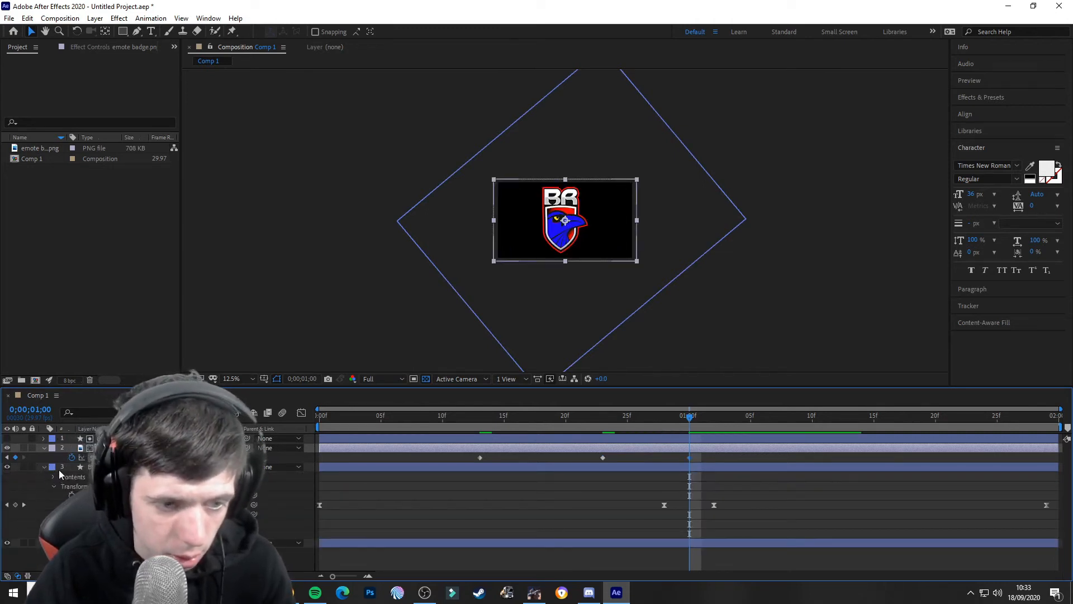
pyautogui.click(44, 467)
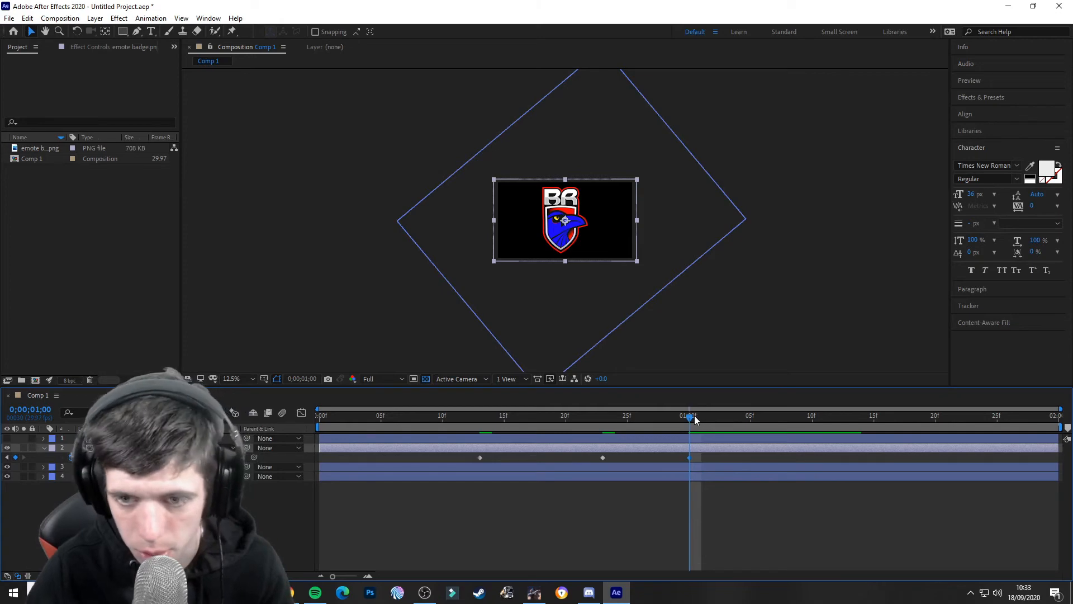
pyautogui.moveTo(692, 420); pyautogui.dragTo(817, 422)
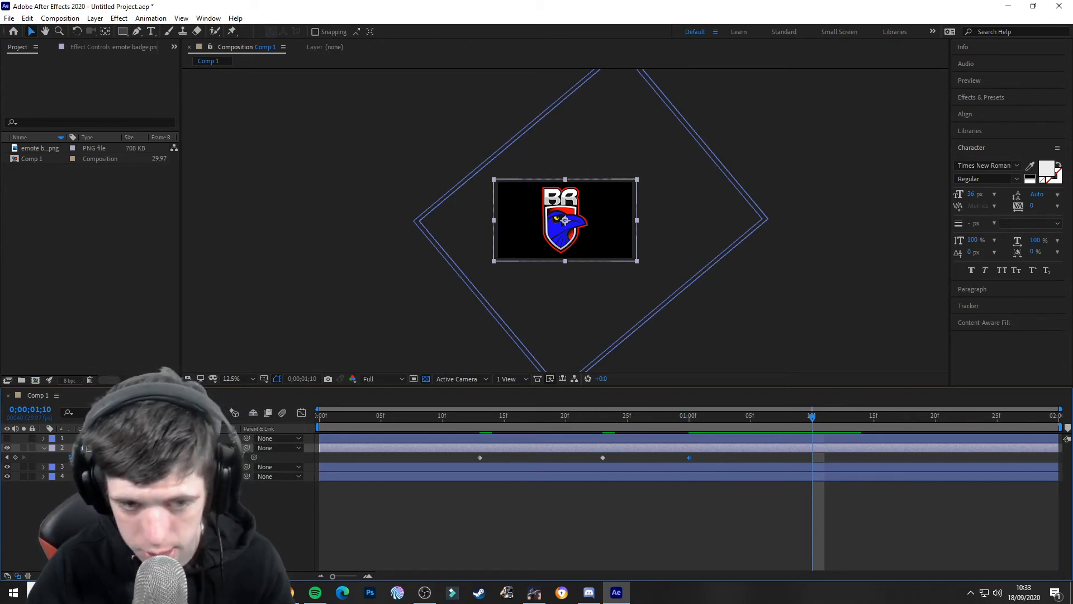
pyautogui.click(17, 458)
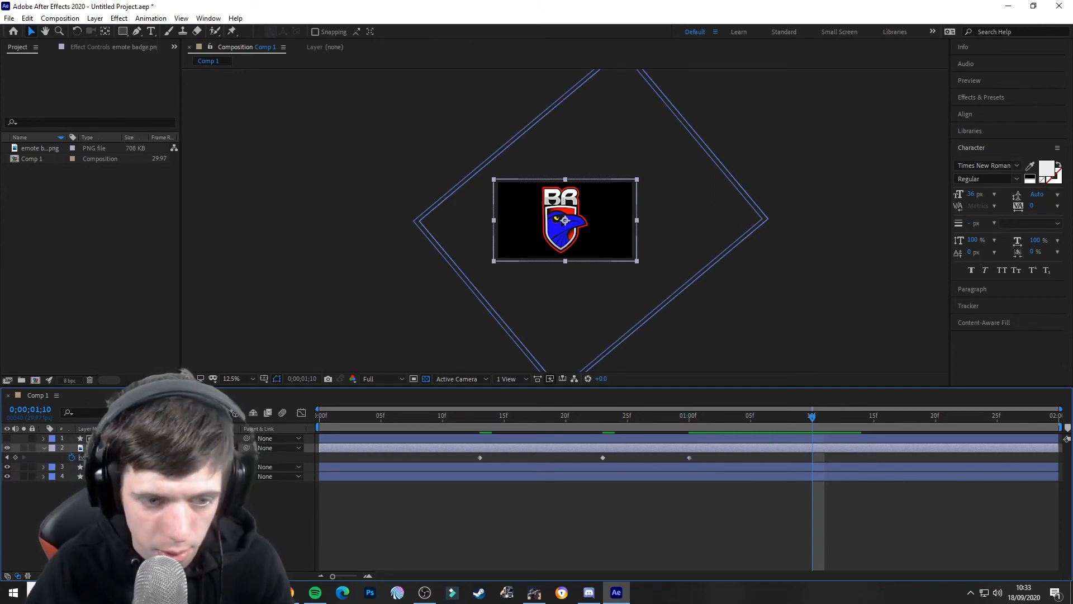
pyautogui.press('Return')
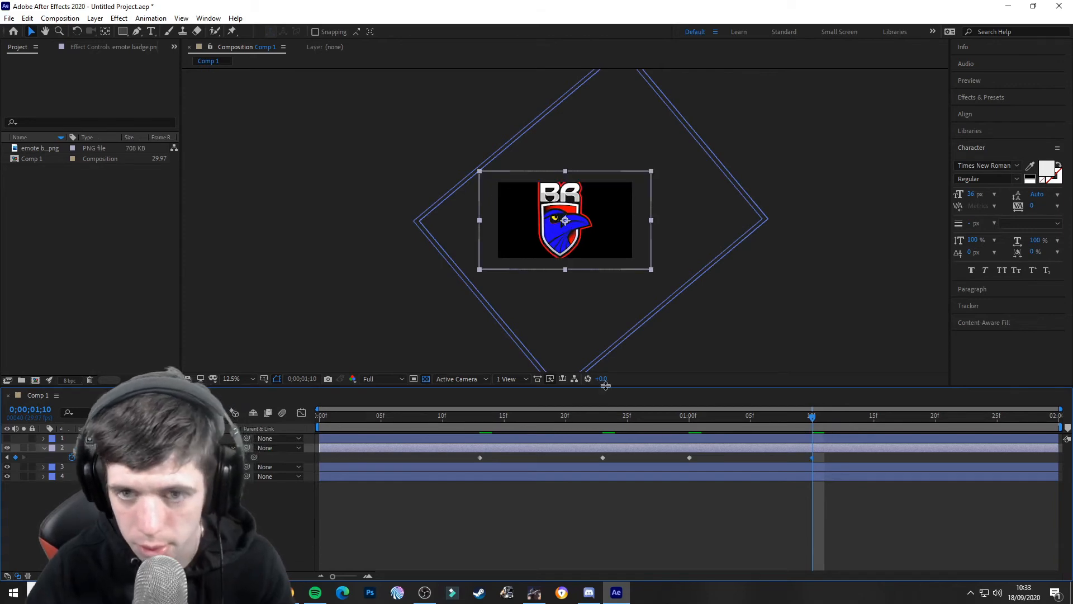
# Deselect all layers, preview the transition, and examine the emote badge's growth between 0;00;00;16 and 0;00;01;24
pyautogui.moveTo(815, 421); pyautogui.dragTo(887, 427)
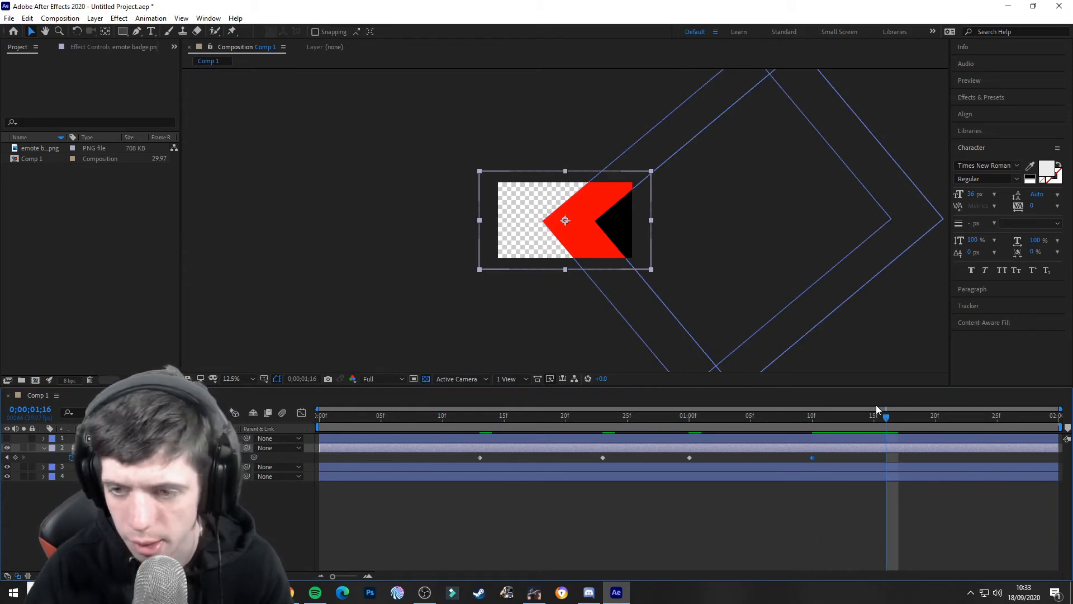
pyautogui.click(223, 520)
pyautogui.press('space')
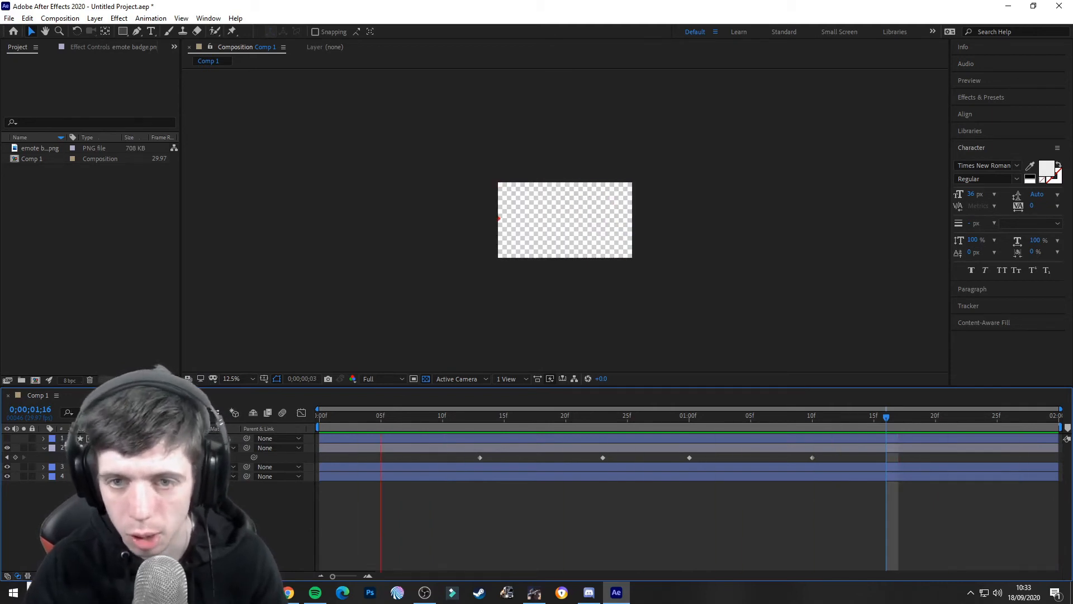
pyautogui.press('space')
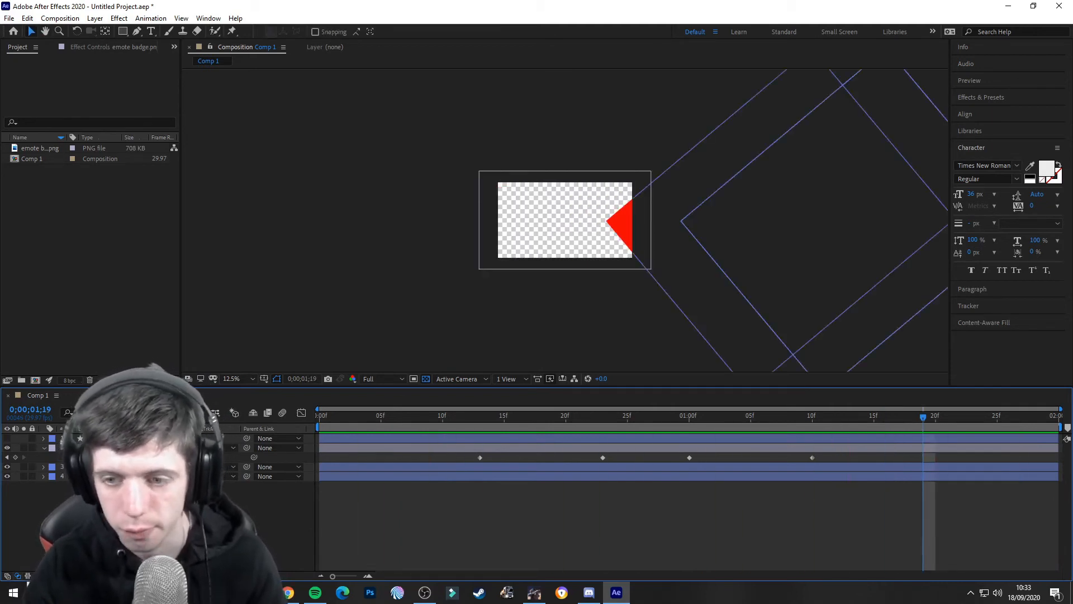
pyautogui.moveTo(919, 417); pyautogui.dragTo(512, 426)
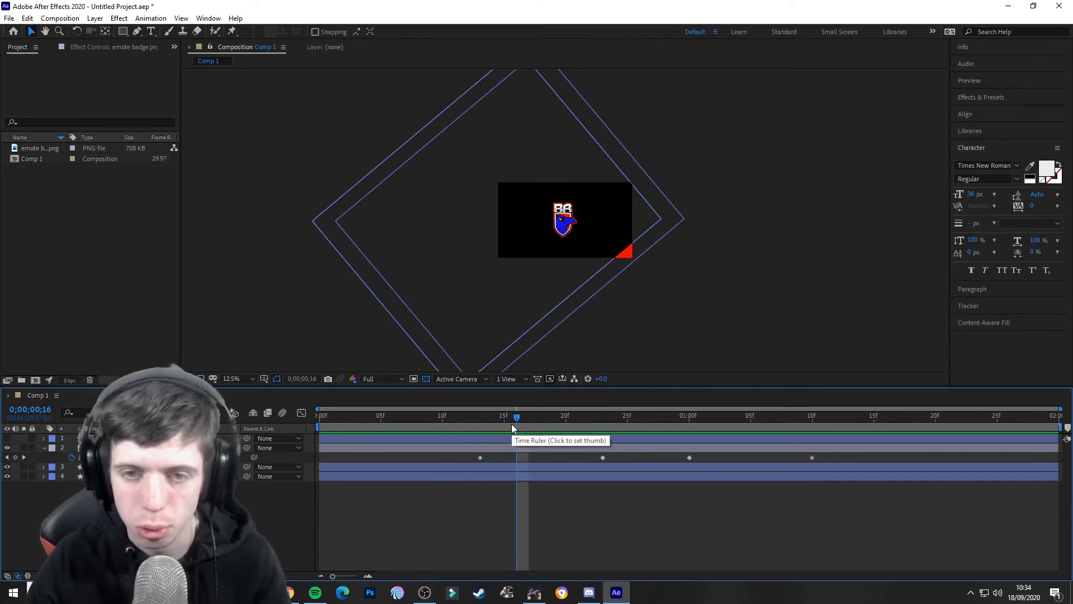
pyautogui.moveTo(519, 421); pyautogui.dragTo(538, 422)
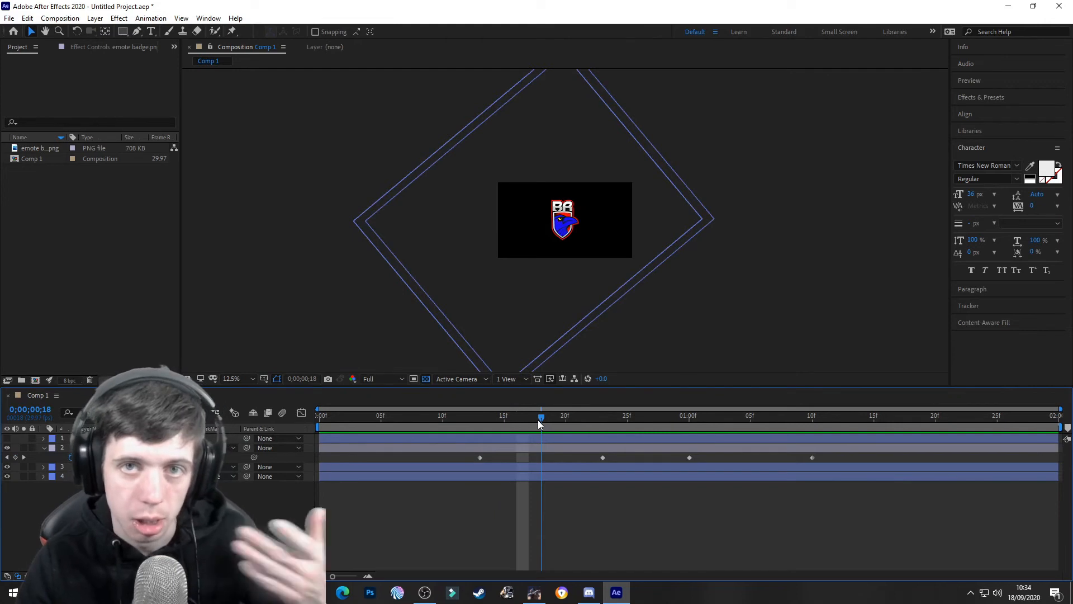
pyautogui.moveTo(538, 420); pyautogui.dragTo(985, 469)
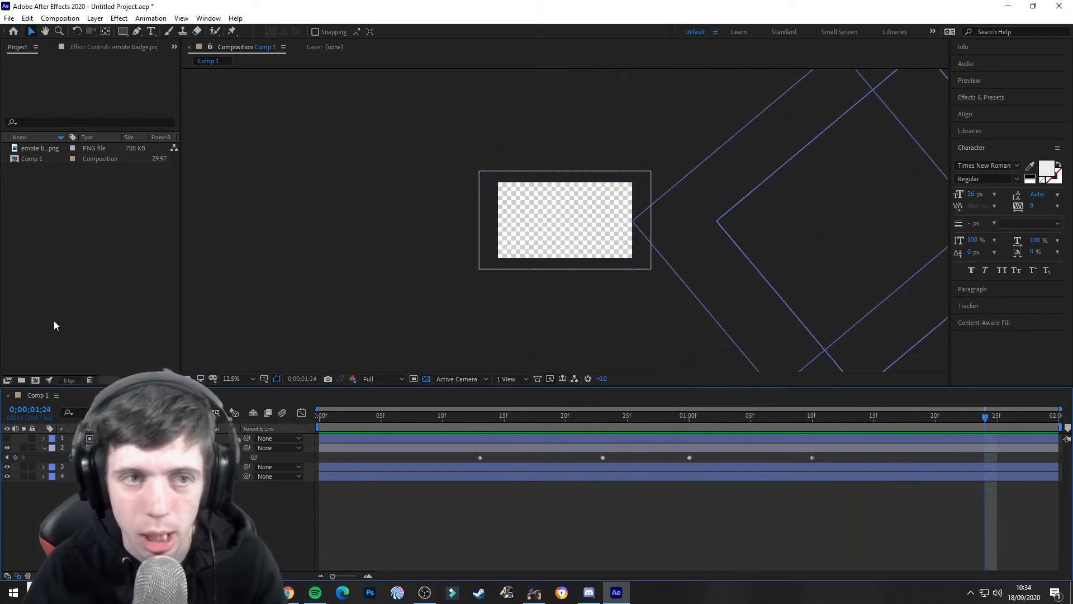
# Switch to the Myinstants website in the browser, search for "whoosh" and open the Whoosh sound's page
pyautogui.rightClick(56, 257)
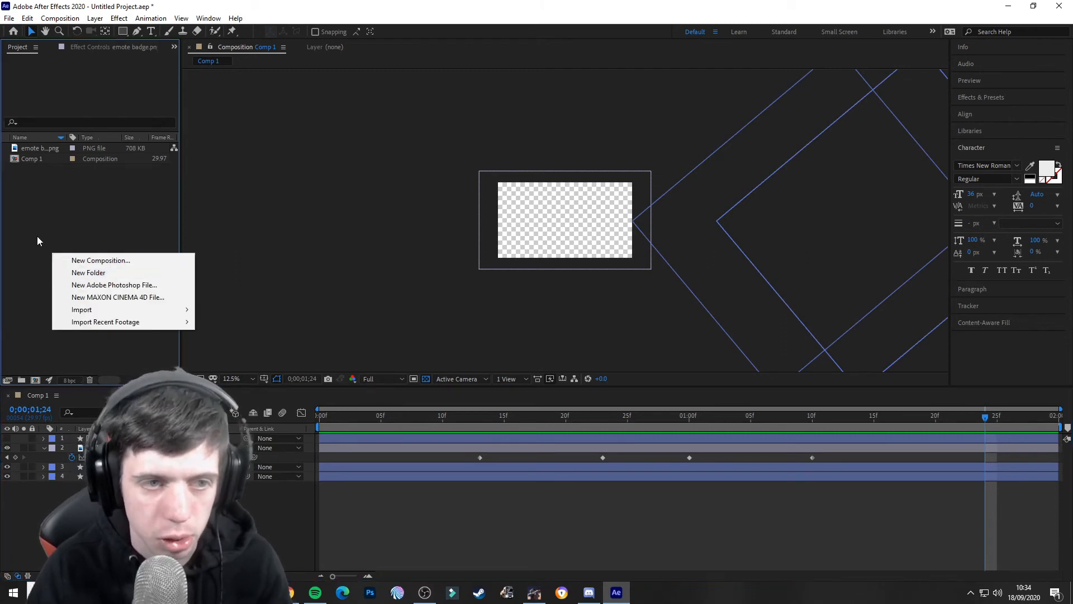
pyautogui.click(36, 241)
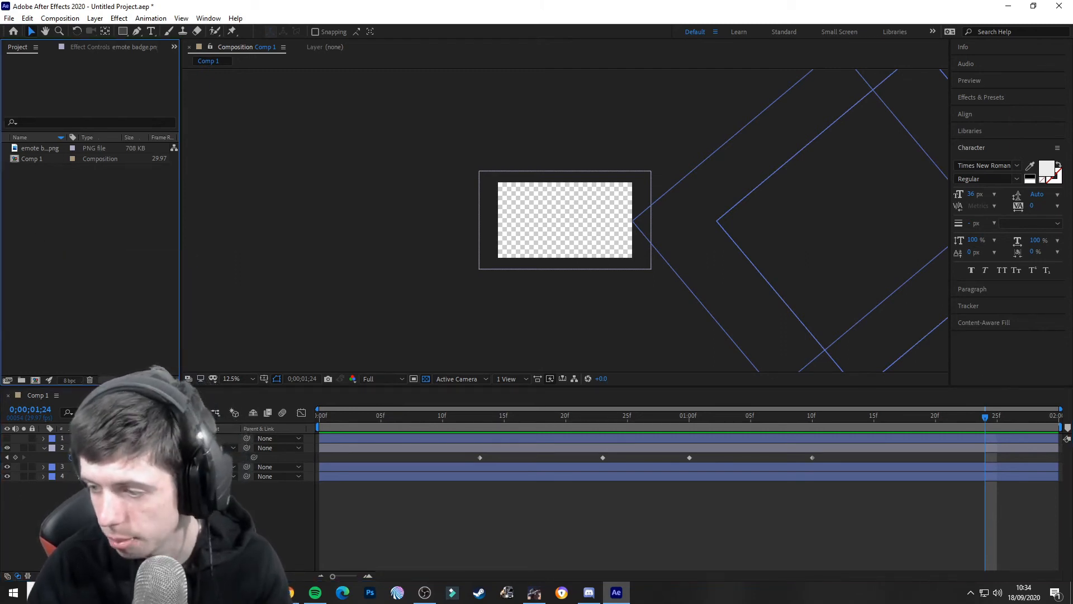
pyautogui.hotkey('alt', 'Tab')
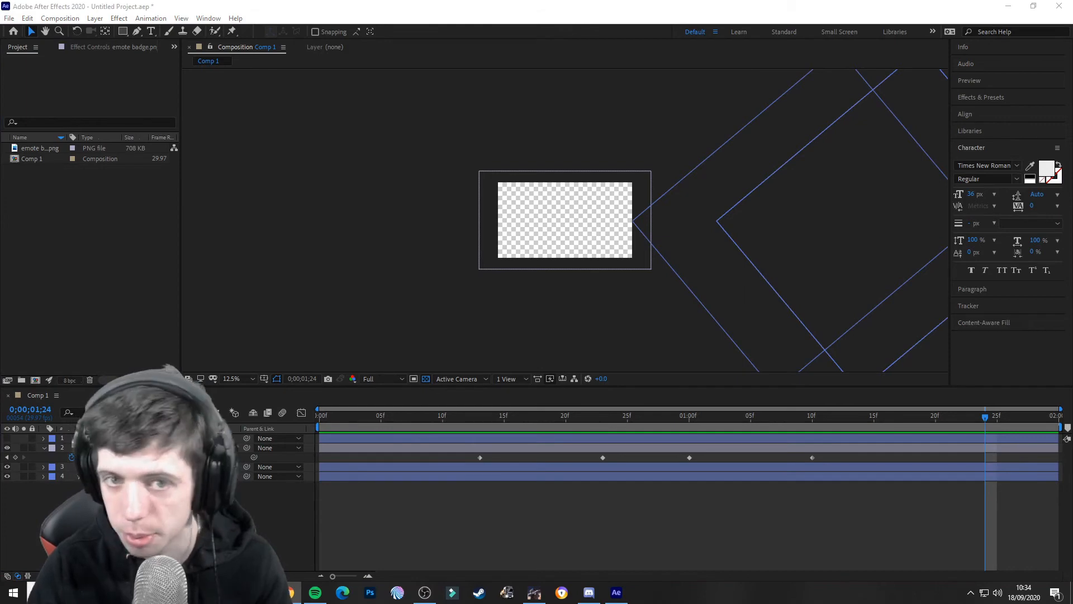
pyautogui.moveTo(0, 208); pyautogui.dragTo(596, 1)
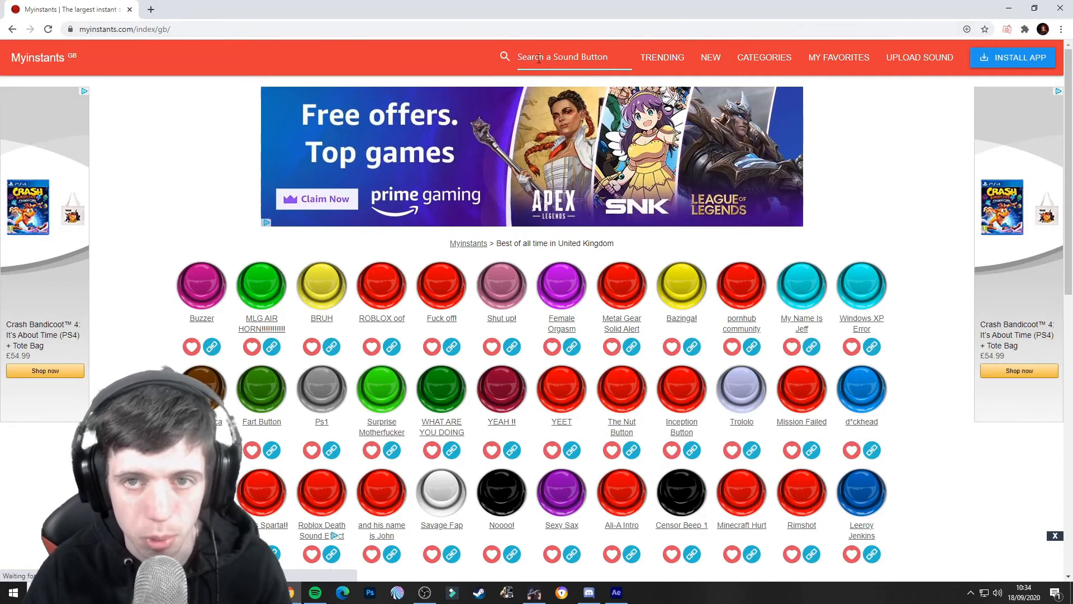
pyautogui.write('wh')
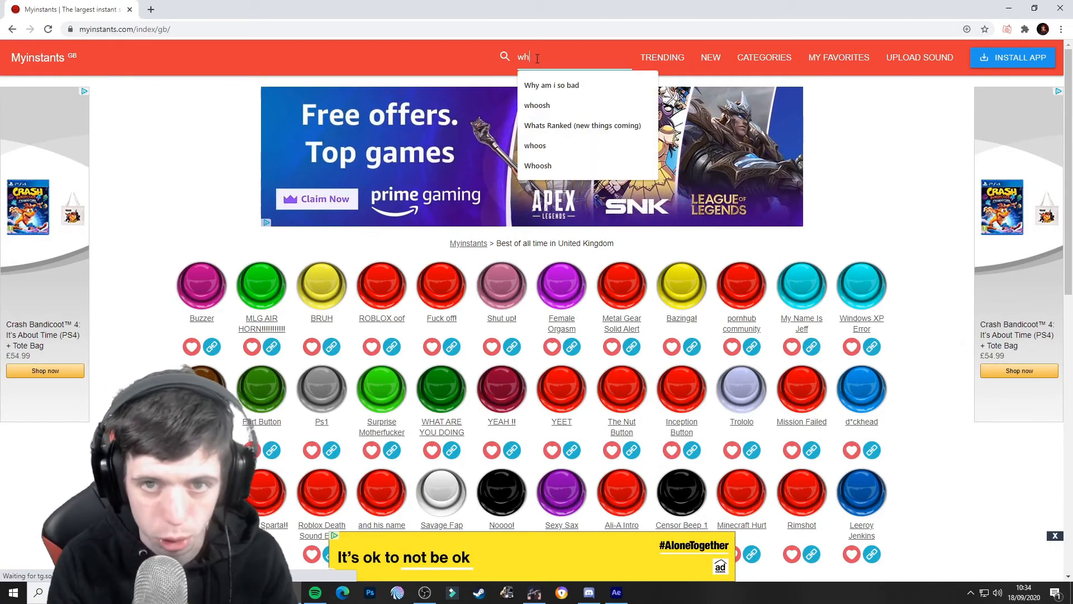
pyautogui.write('oosh')
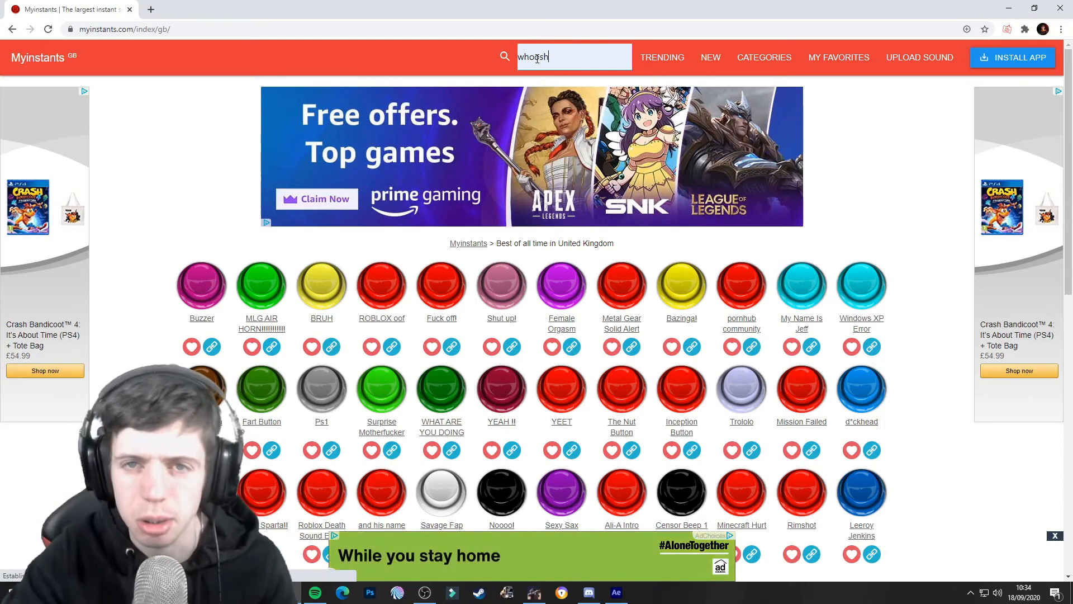
pyautogui.press('Return')
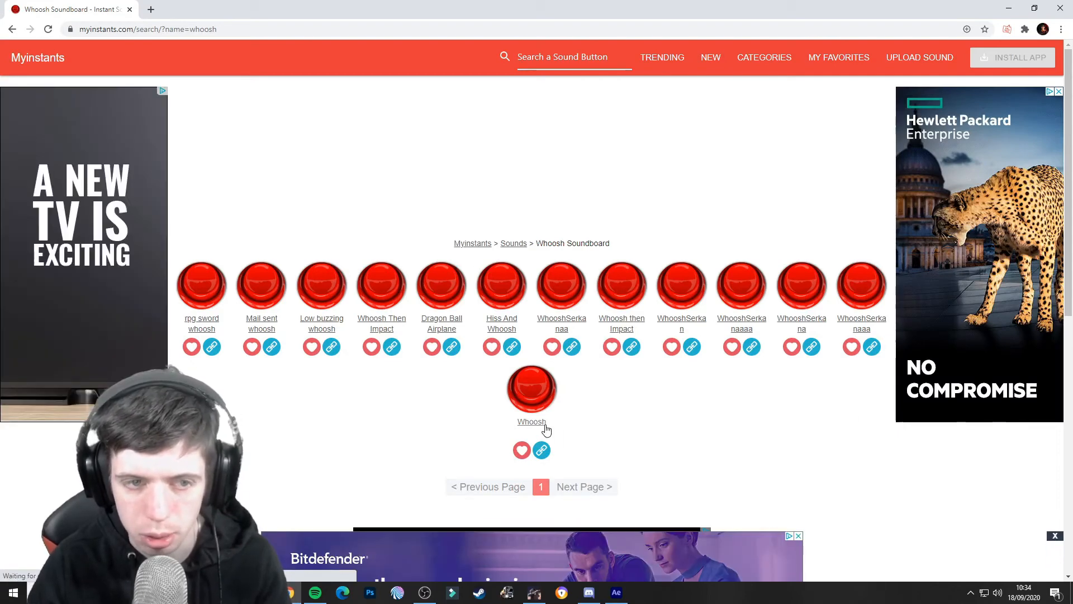
pyautogui.click(545, 426)
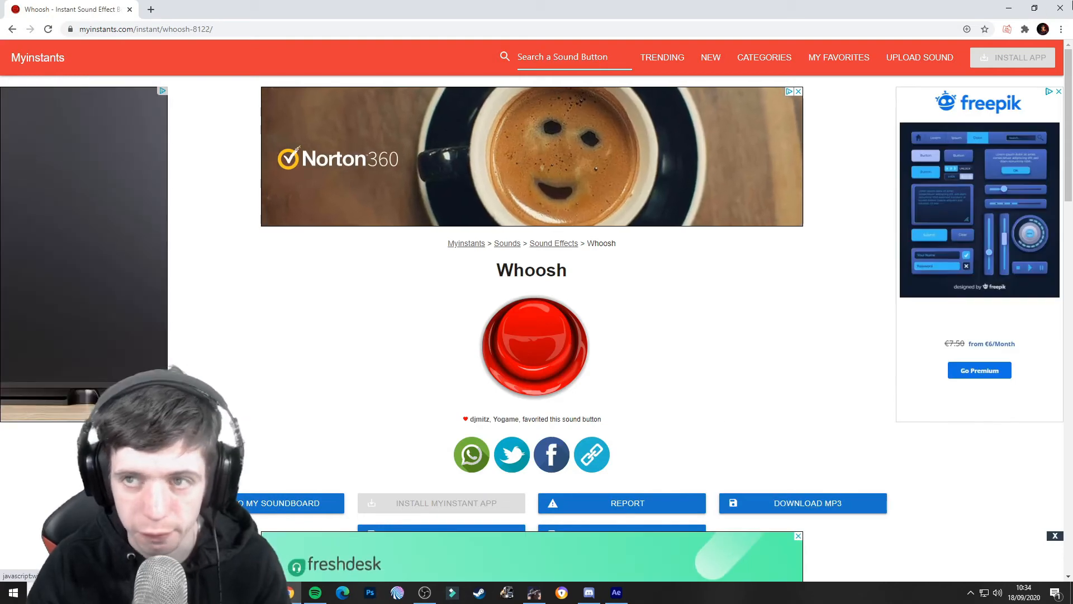
pyautogui.moveTo(975, 11); pyautogui.dragTo(0, 130)
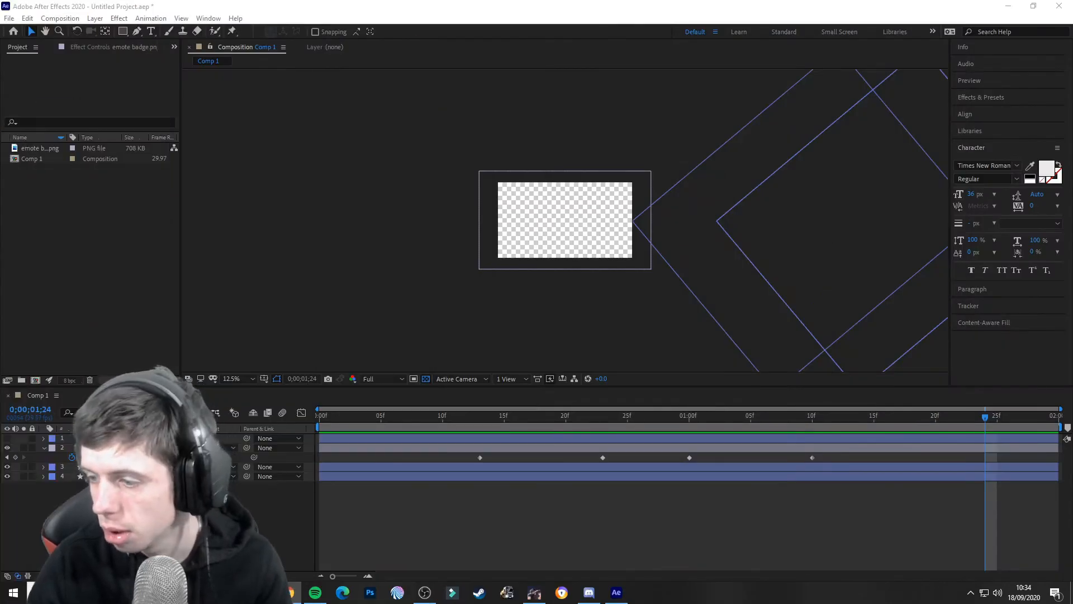
pyautogui.rightClick(107, 267)
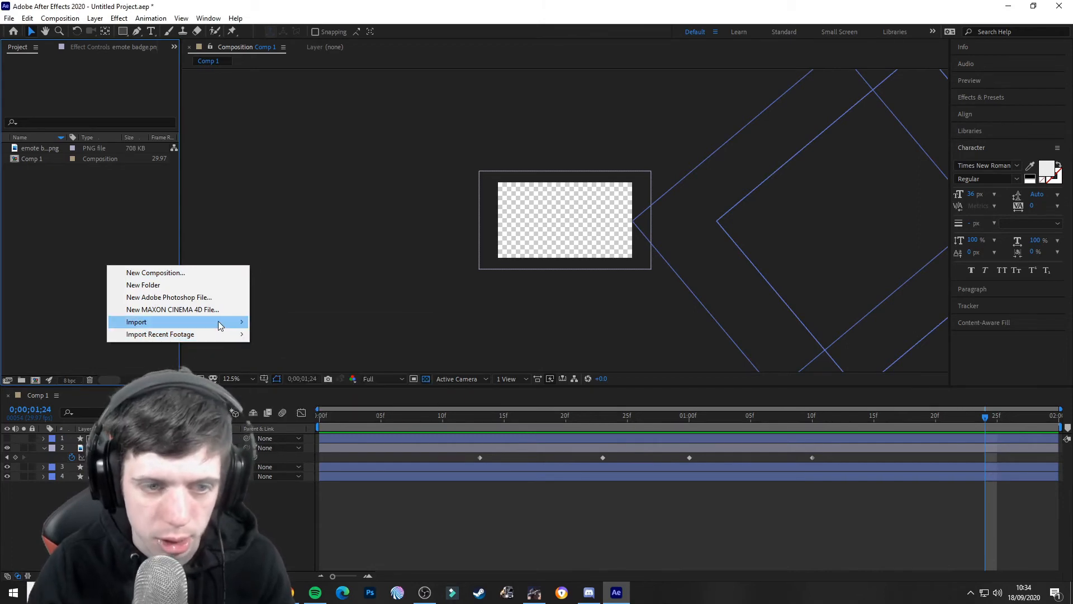
pyautogui.moveTo(220, 324)
pyautogui.click(288, 321)
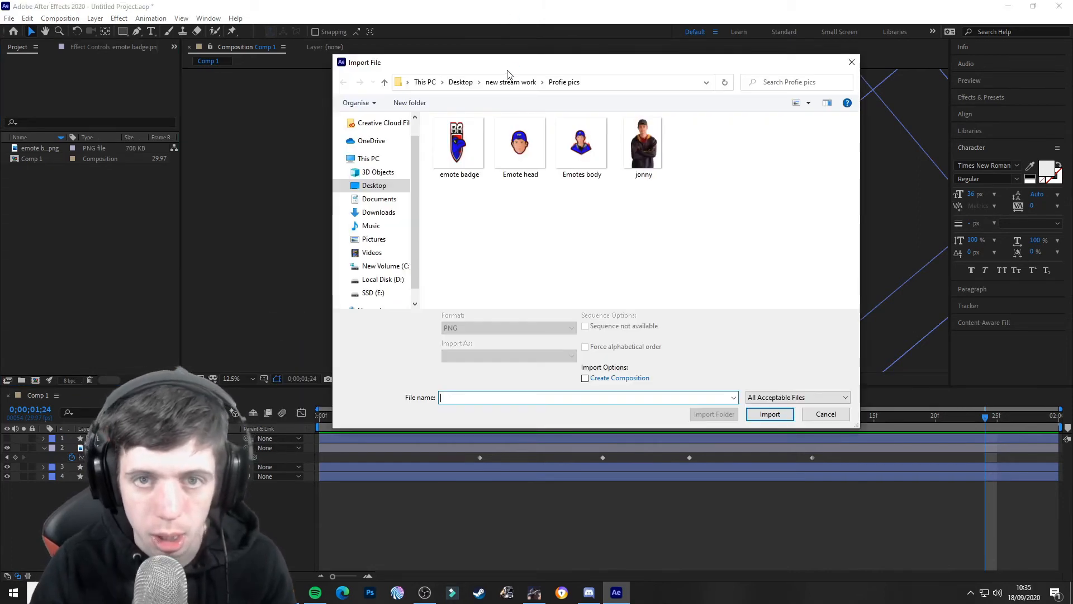
pyautogui.press('Escape')
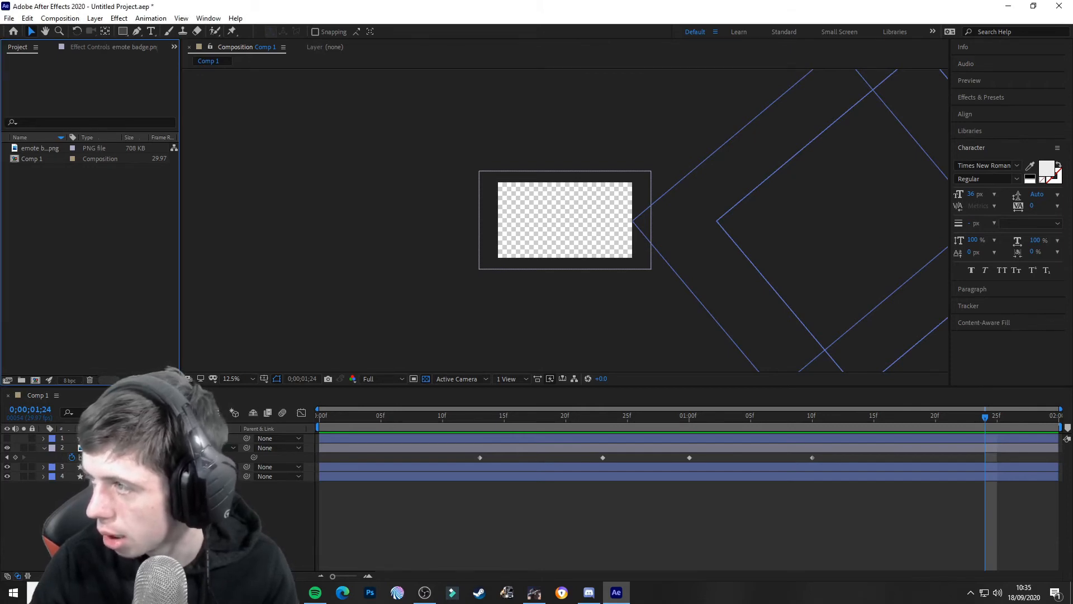
# Return to the browser and play the Whoosh sound button on Myinstants
pyautogui.moveTo(0, 134); pyautogui.dragTo(604, 0)
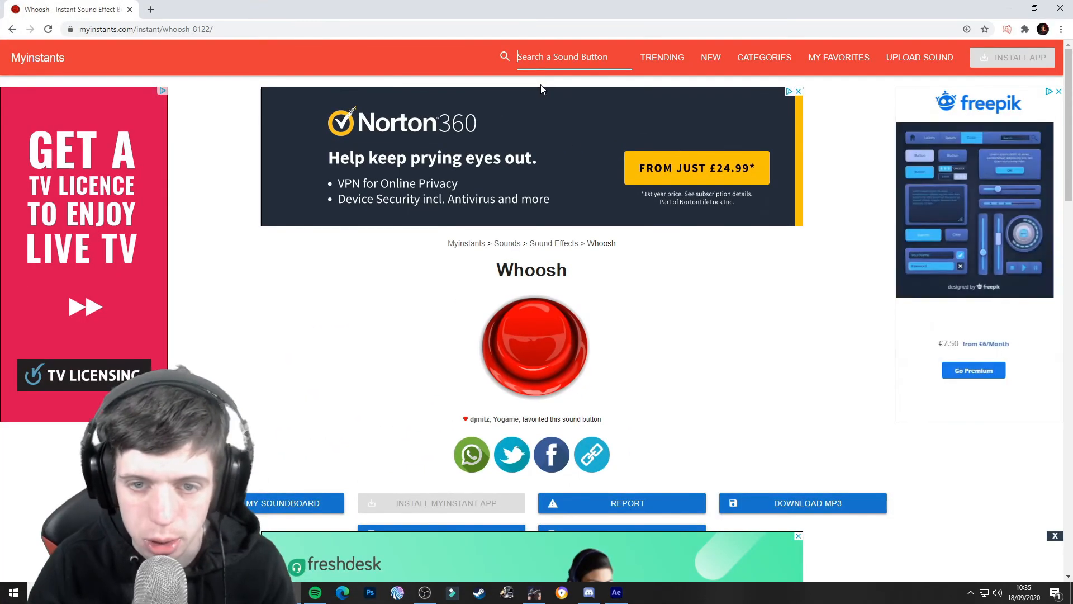
pyautogui.click(568, 326)
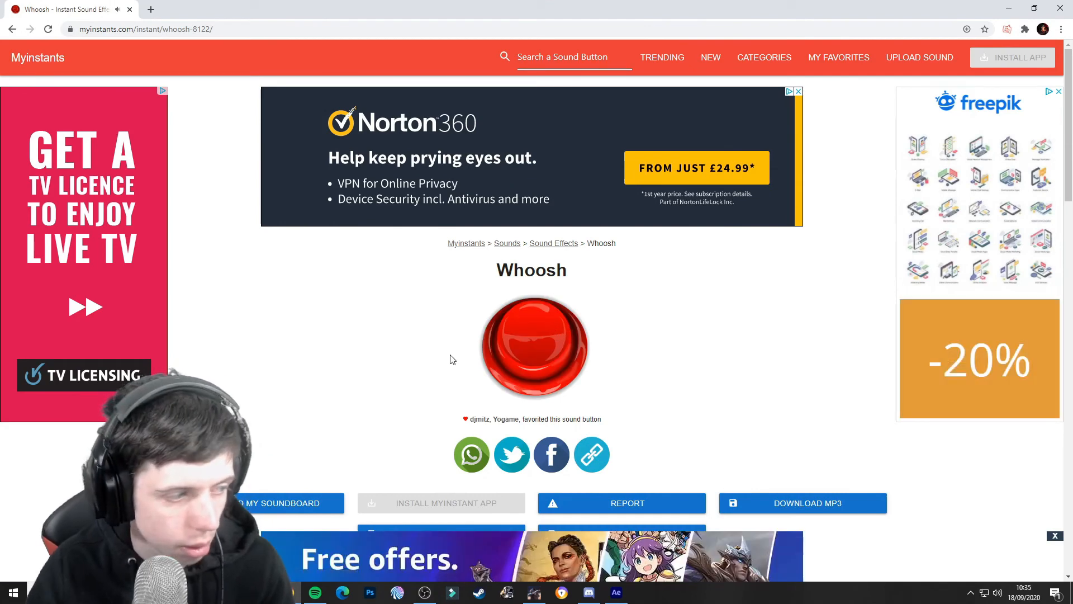
# Return to the whoosh search results, open the Mail sent whoosh sound's page, and download its MP3
pyautogui.click(16, 30)
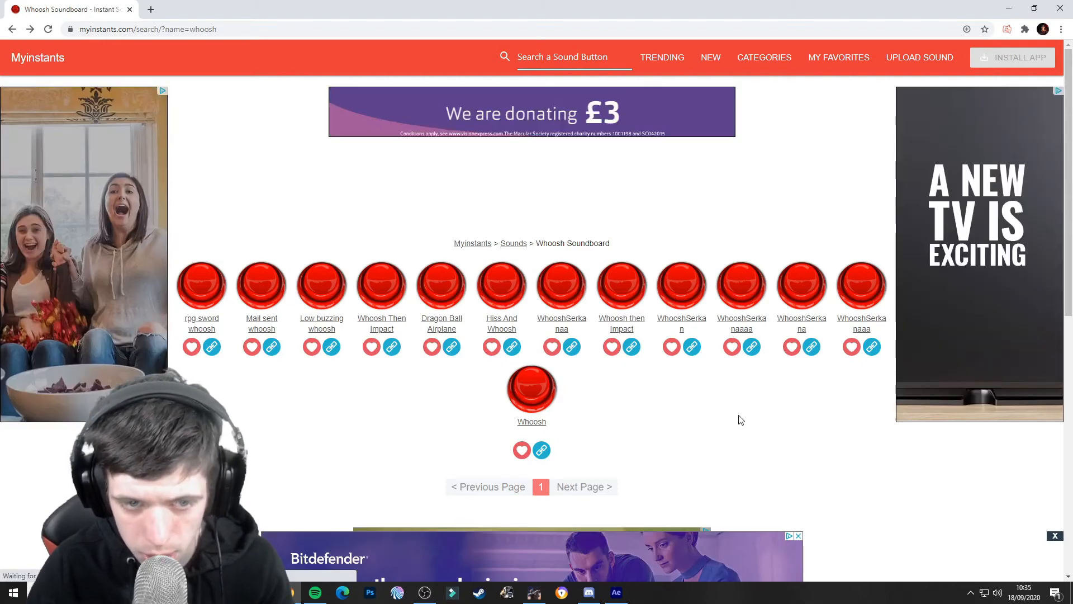
pyautogui.click(270, 280)
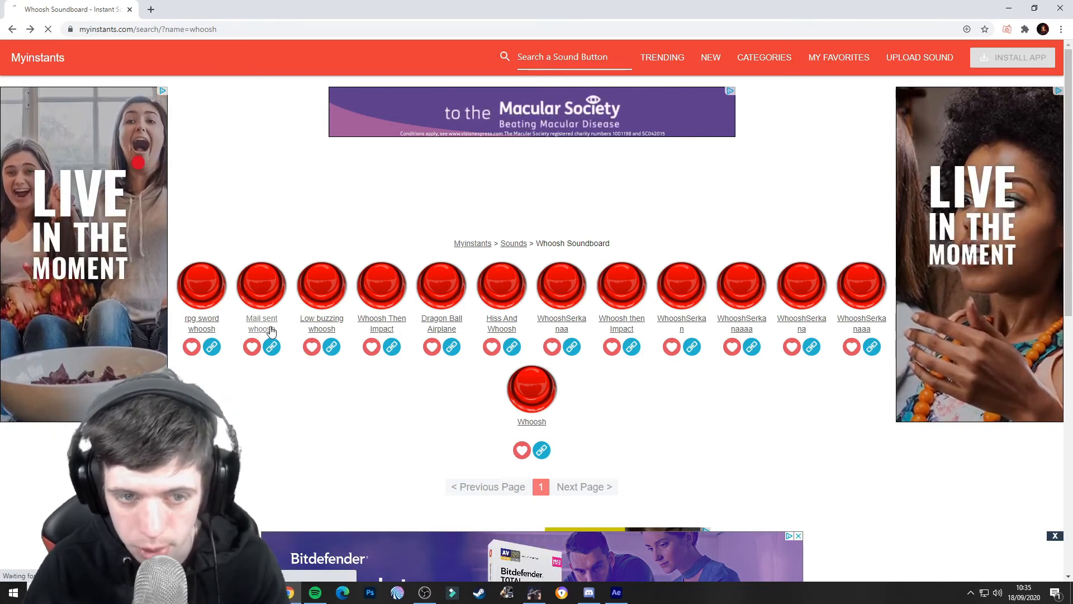
pyautogui.click(271, 334)
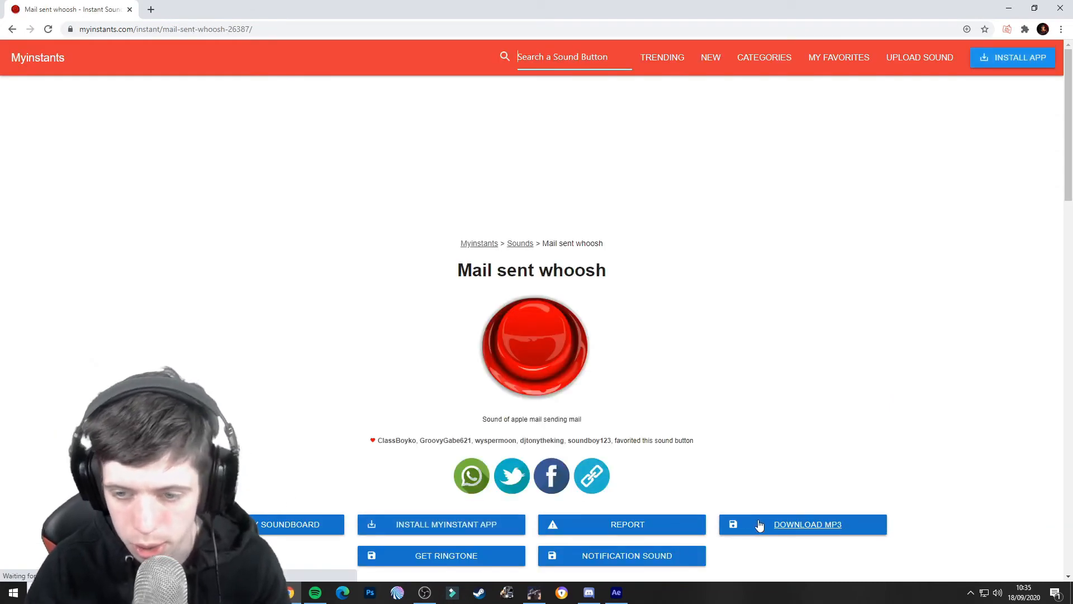
pyautogui.click(759, 524)
pyautogui.rightClick(380, 364)
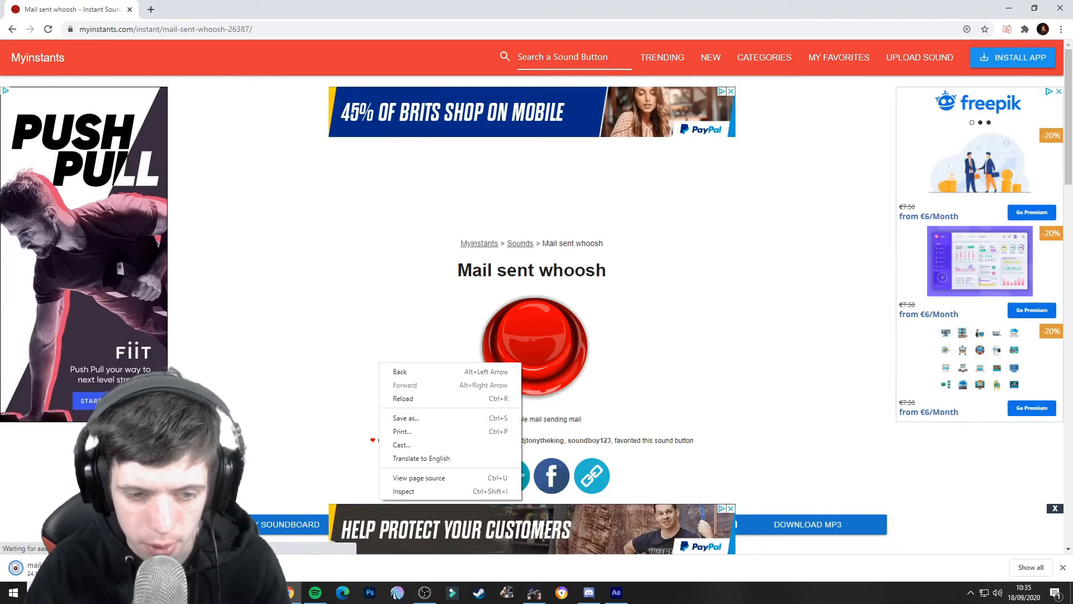
pyautogui.press('Escape')
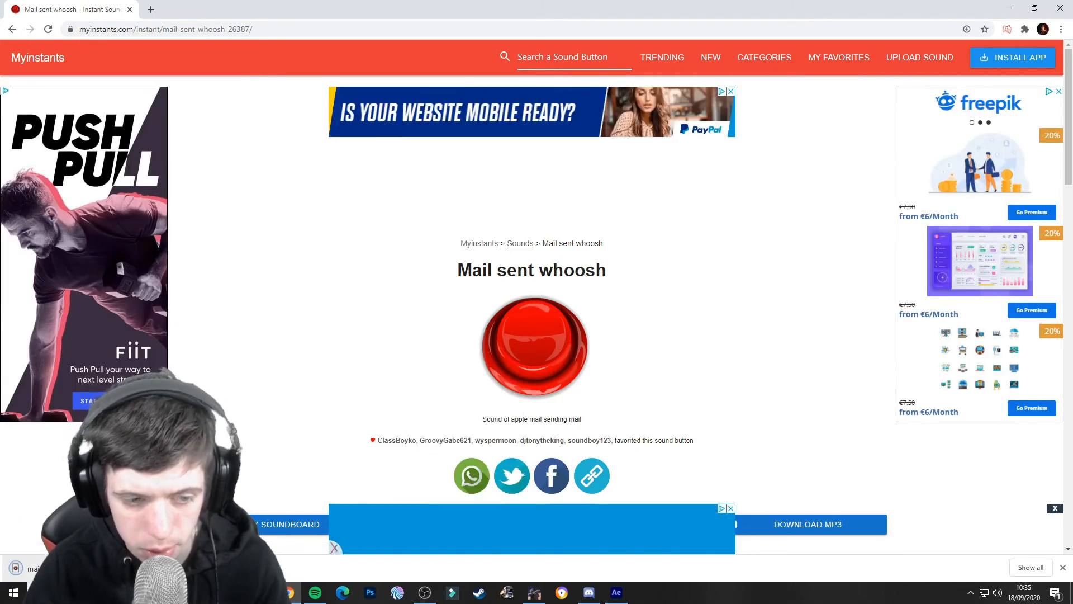
# Switch to After Effects, import mail-sent.mp3, and add it to Comp 1's timeline as the bottom layer from the first frame
pyautogui.click(1009, 8)
pyautogui.rightClick(35, 225)
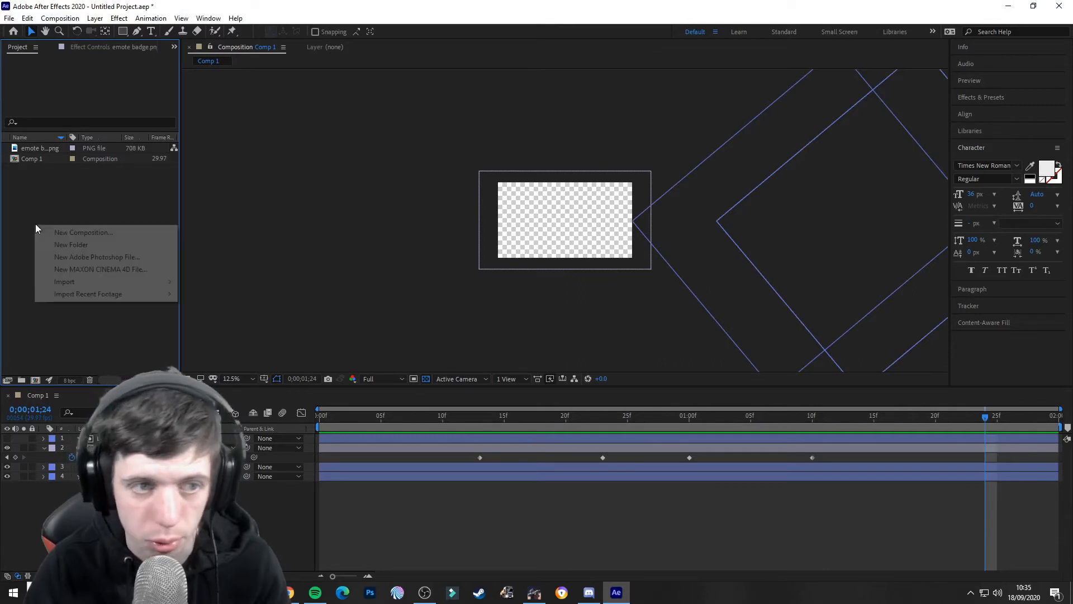
pyautogui.moveTo(140, 282)
pyautogui.click(255, 281)
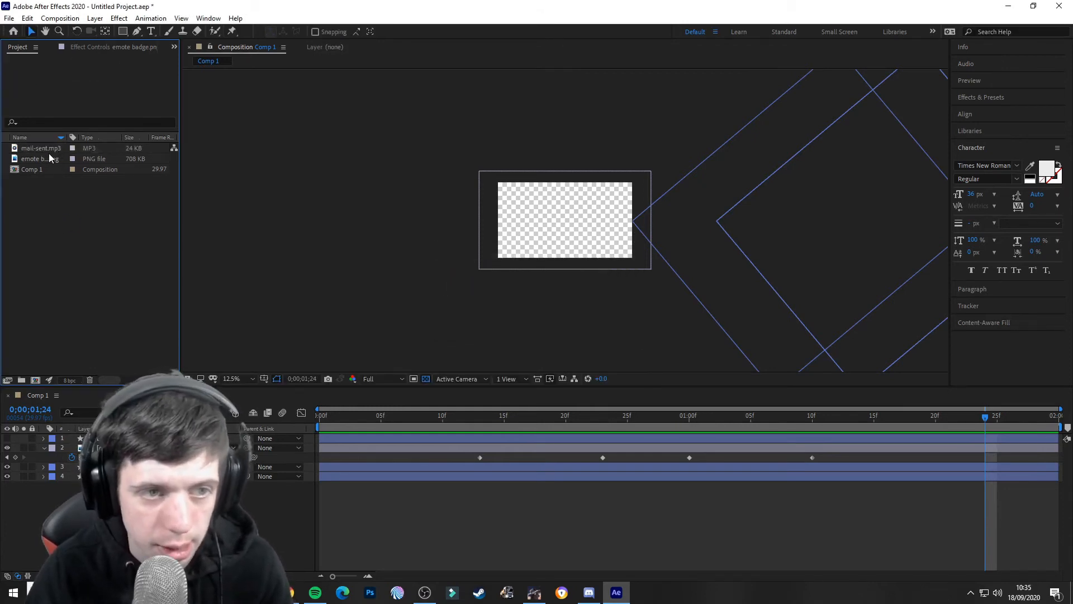
pyautogui.moveTo(49, 148); pyautogui.dragTo(56, 487)
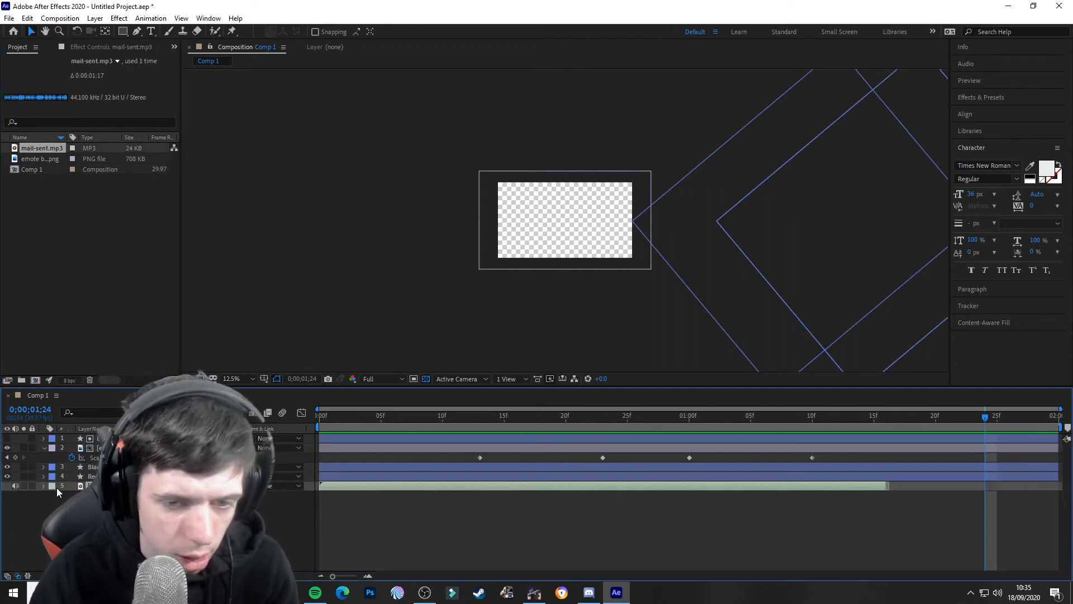
# Preview the transition with the mail-sent.mp3 sound from the first frame, and return the playhead near the start
pyautogui.press('Home')
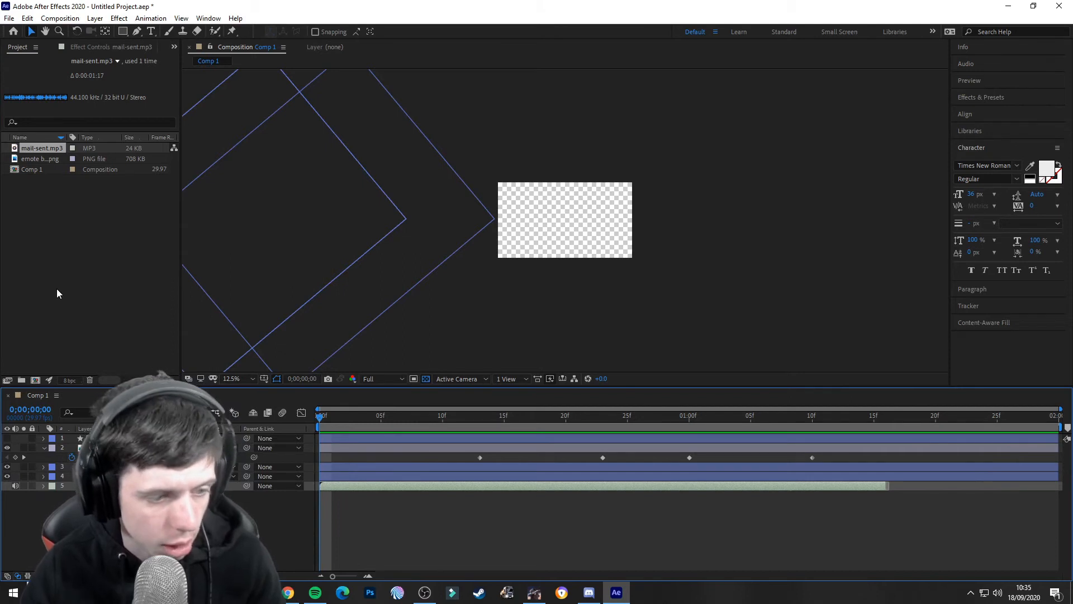
pyautogui.press('space')
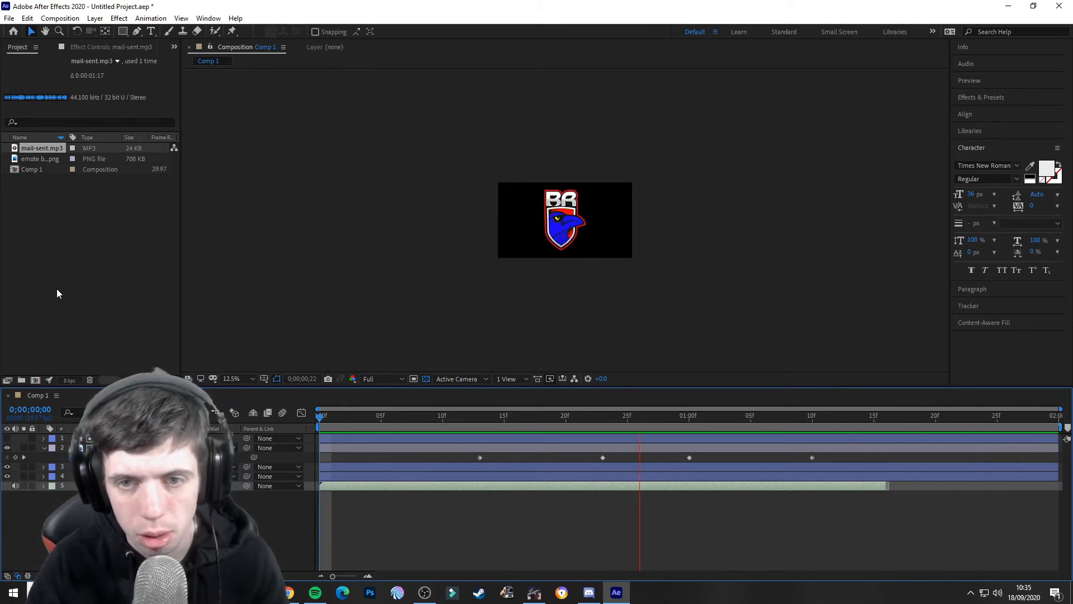
pyautogui.press('space')
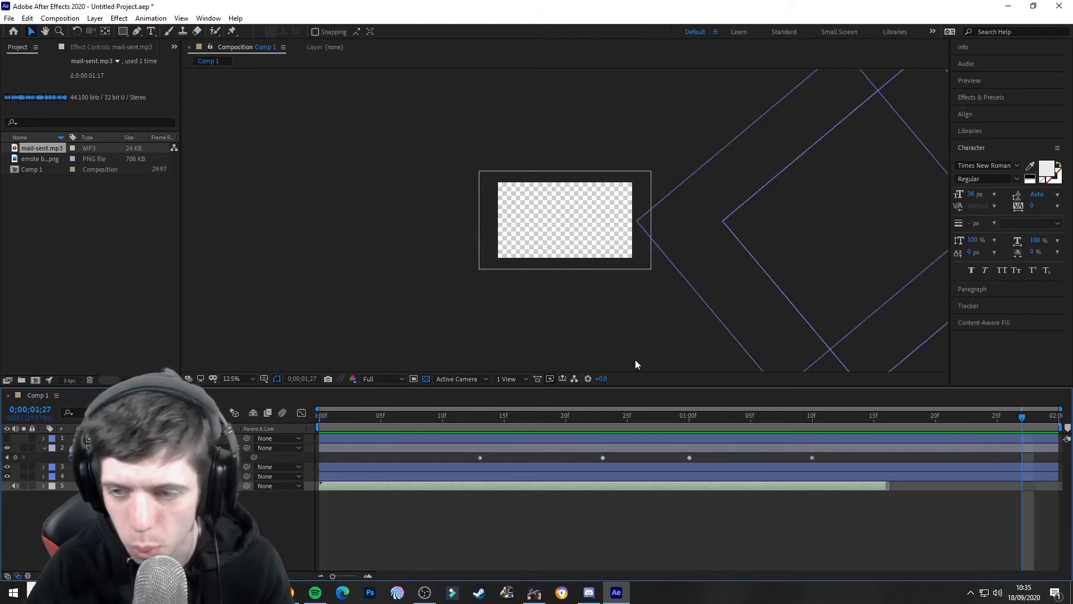
pyautogui.moveTo(1016, 418); pyautogui.dragTo(327, 453)
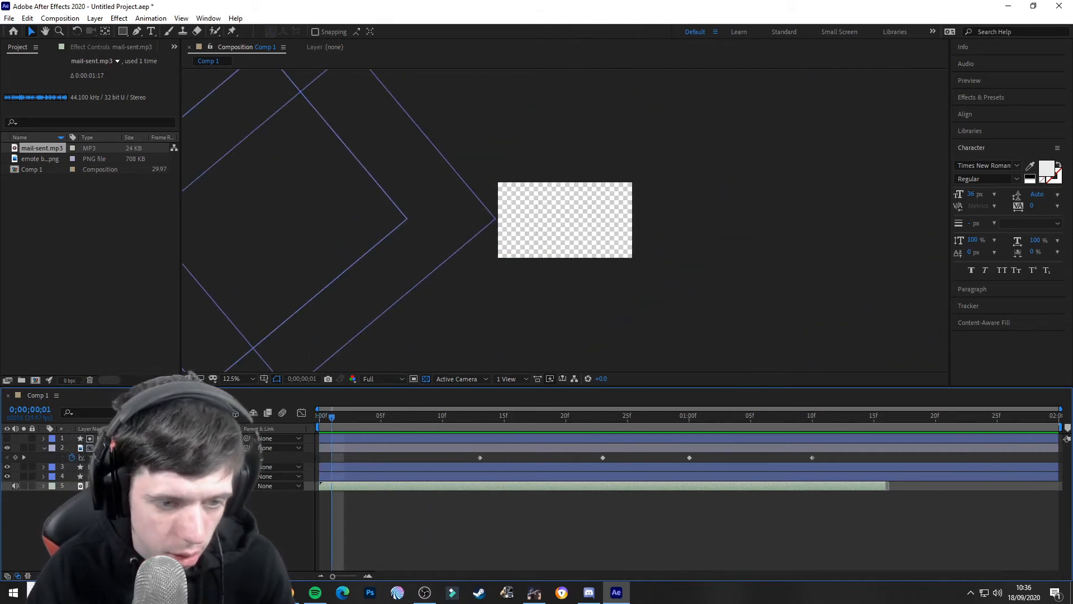
# Try adding a second copy of mail-sent.mp3 below the first, trimmed to start at about 0;00;00;20, and preview it
pyautogui.click(101, 271)
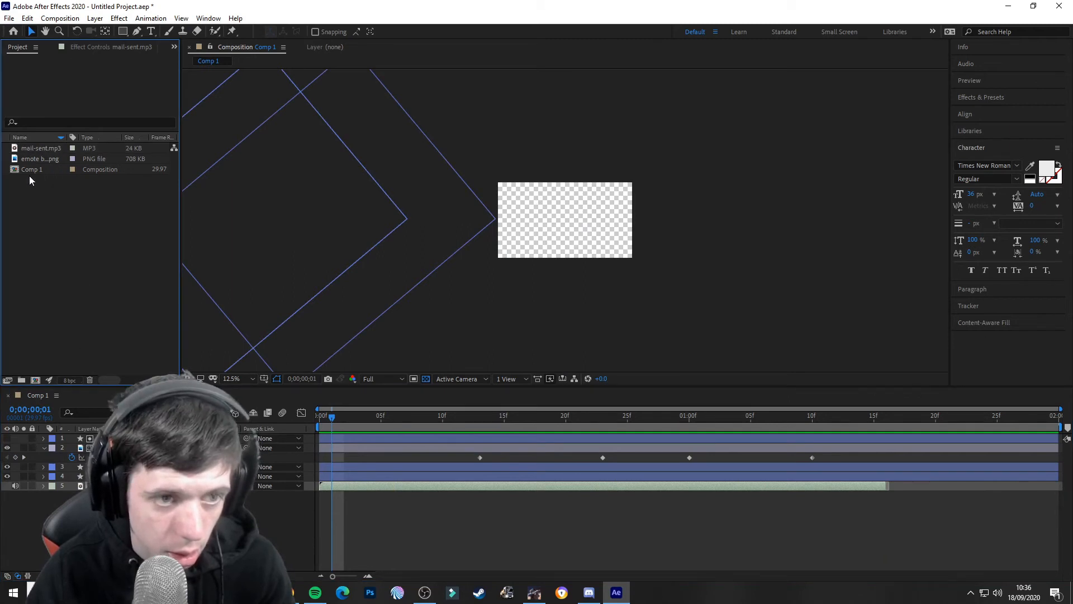
pyautogui.moveTo(36, 150); pyautogui.dragTo(601, 498)
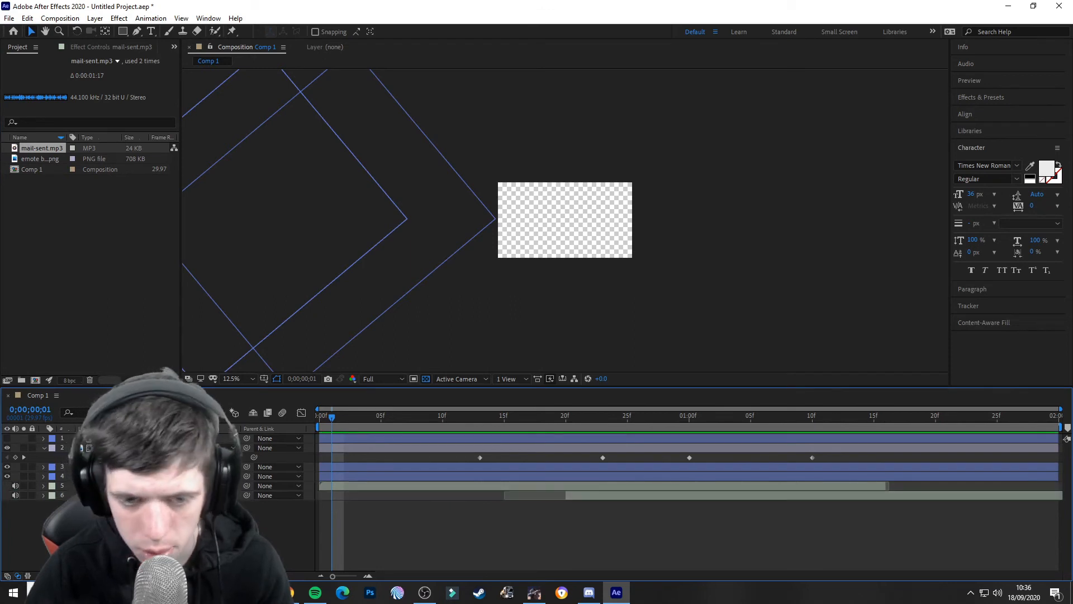
pyautogui.moveTo(331, 418); pyautogui.dragTo(283, 420)
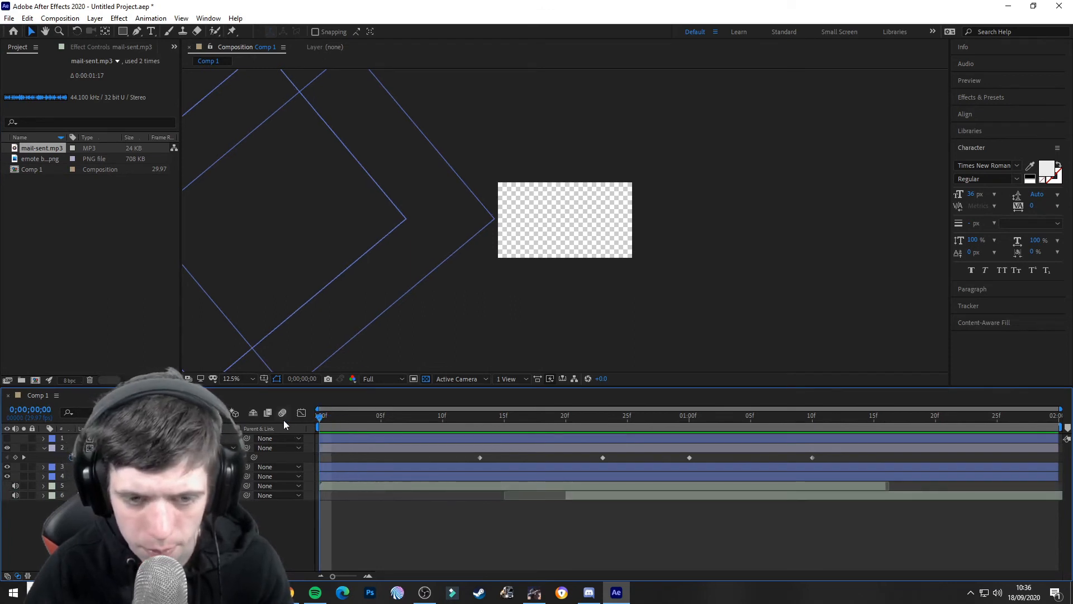
pyautogui.press('space')
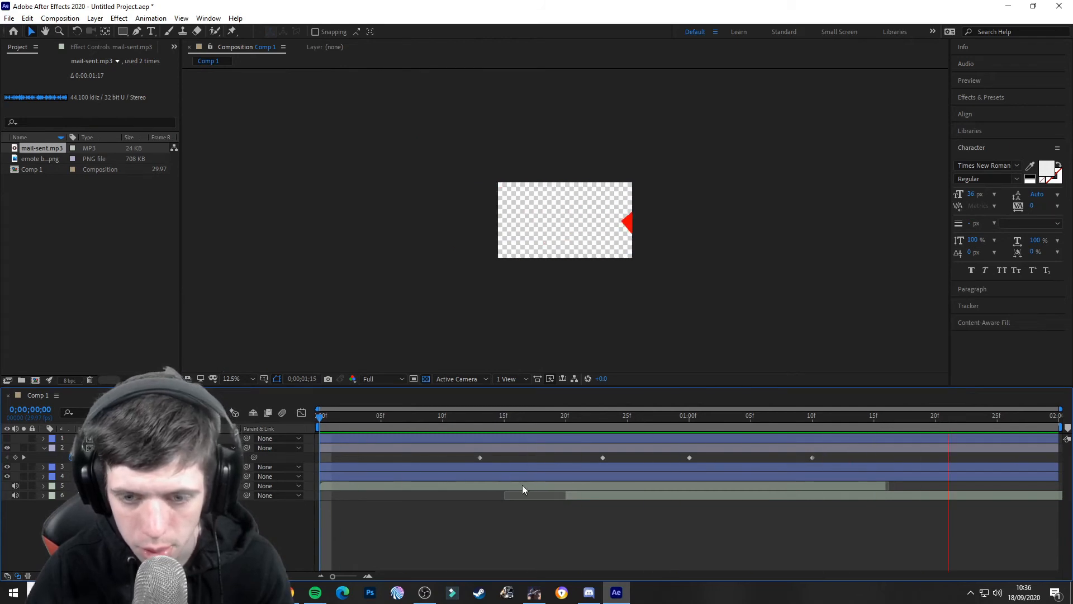
# Try moving the second mail-sent.mp3 copy to start at about 0;00;01;09, and preview the transition
pyautogui.moveTo(585, 495); pyautogui.dragTo(810, 491)
pyautogui.click(267, 526)
pyautogui.press('space')
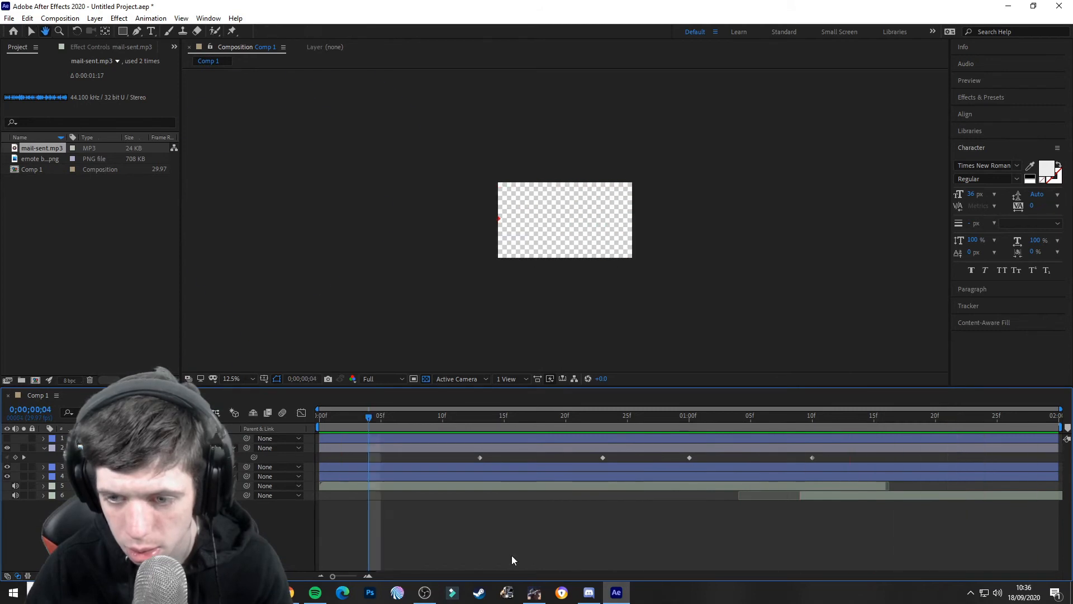
# Reposition and trim the second sound copy so it plays from about 0;00;01;17, and preview the transition again
pyautogui.moveTo(810, 496); pyautogui.dragTo(522, 498)
pyautogui.click(630, 517)
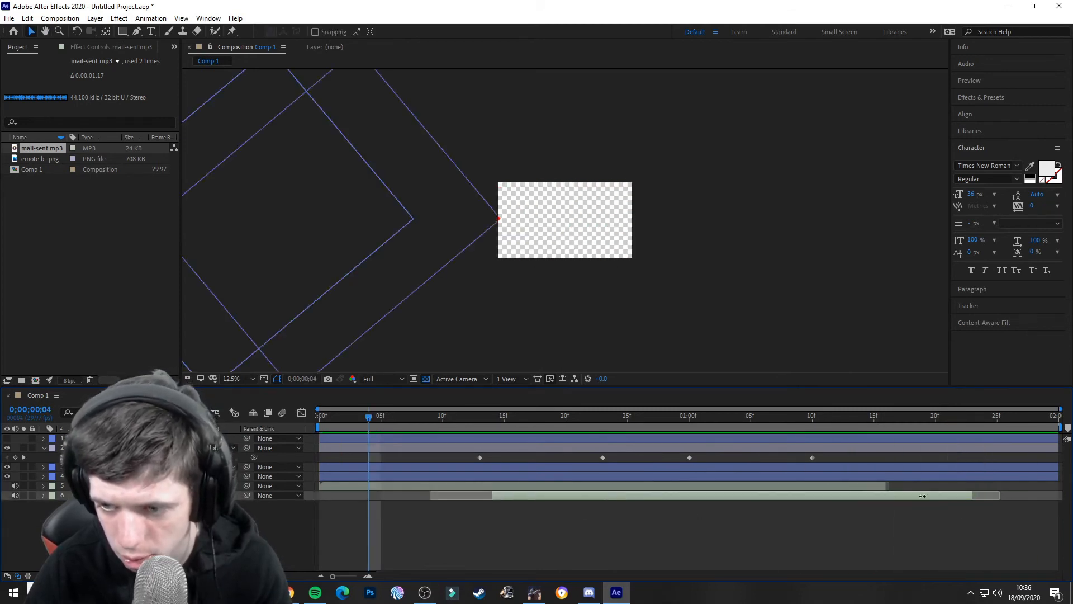
pyautogui.moveTo(922, 495); pyautogui.dragTo(1030, 502)
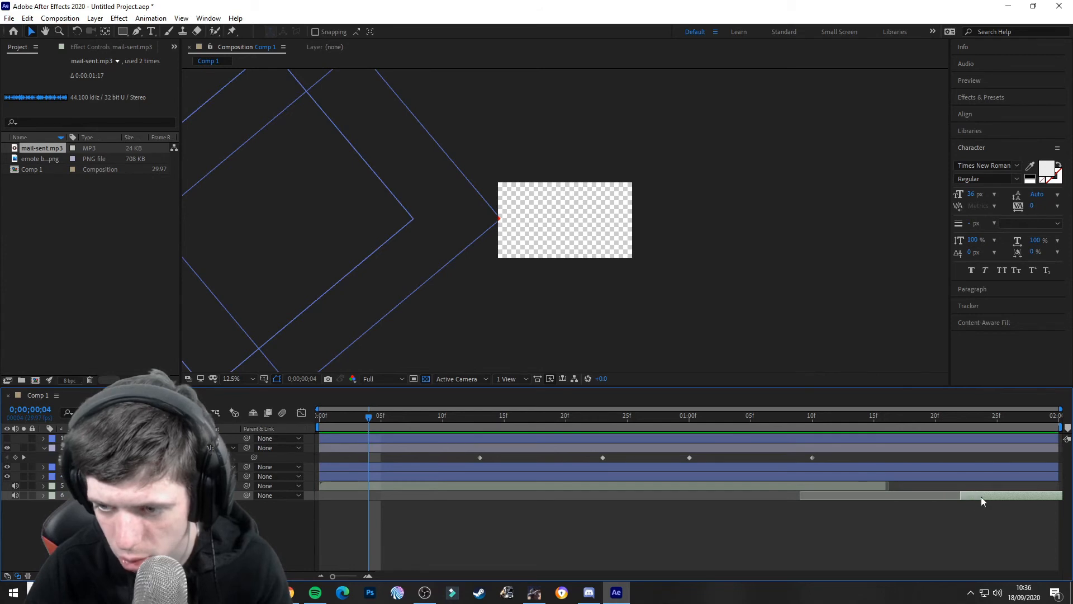
pyautogui.moveTo(981, 496); pyautogui.dragTo(888, 500)
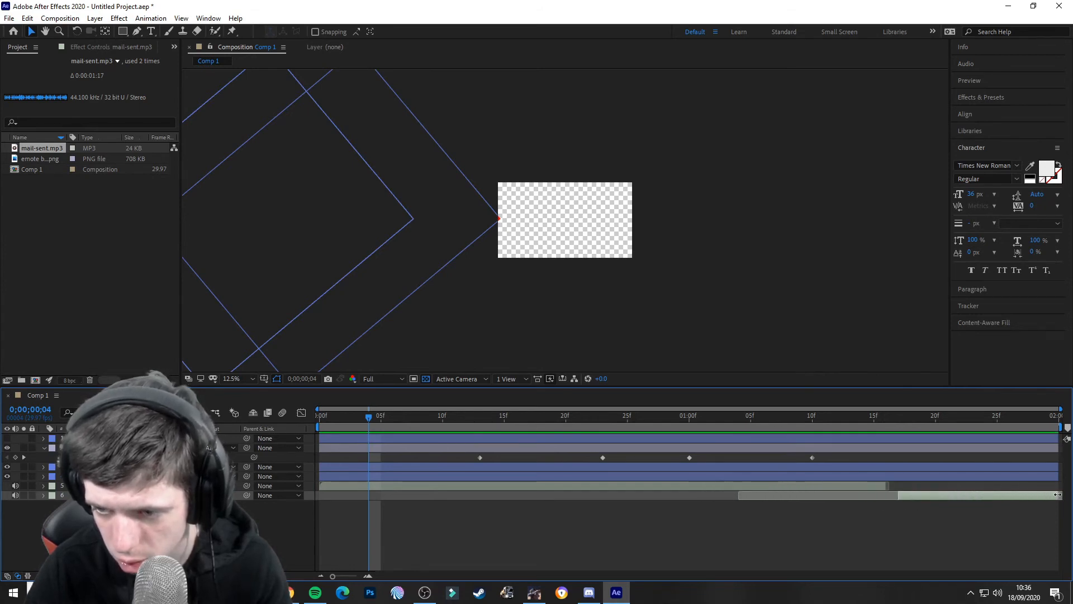
pyautogui.press('space')
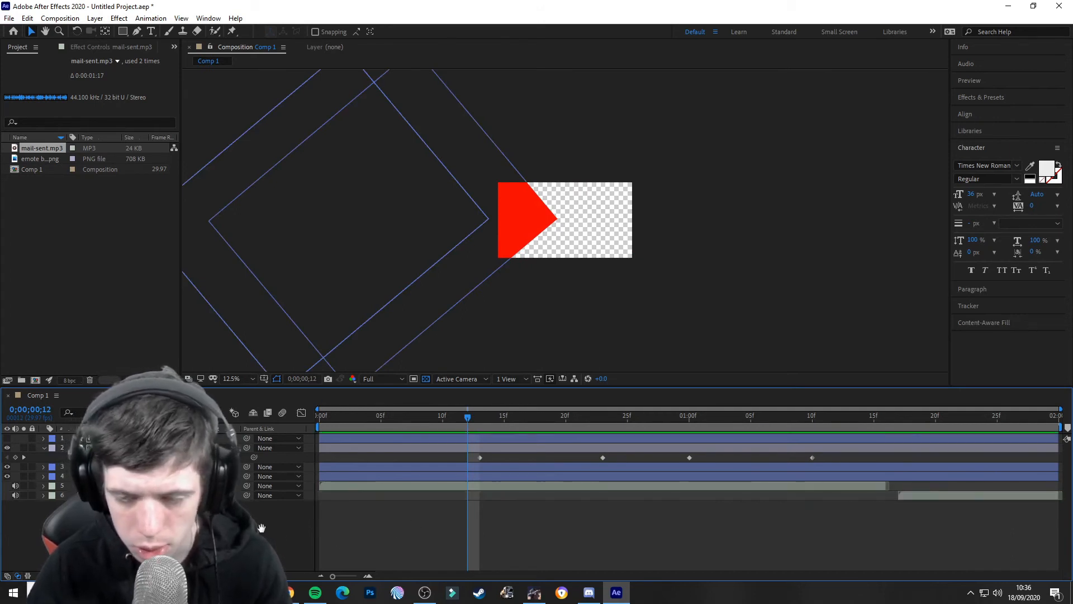
pyautogui.press('space')
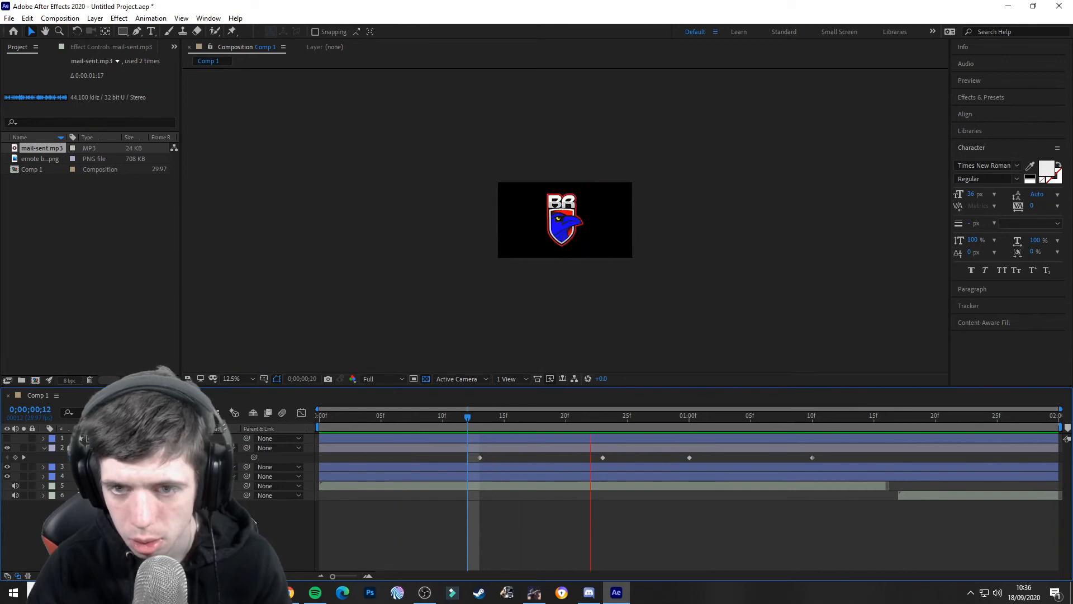
# Try sliding the second sound copy to other times along the timeline, and delete that layer
pyautogui.moveTo(910, 492); pyautogui.dragTo(416, 498)
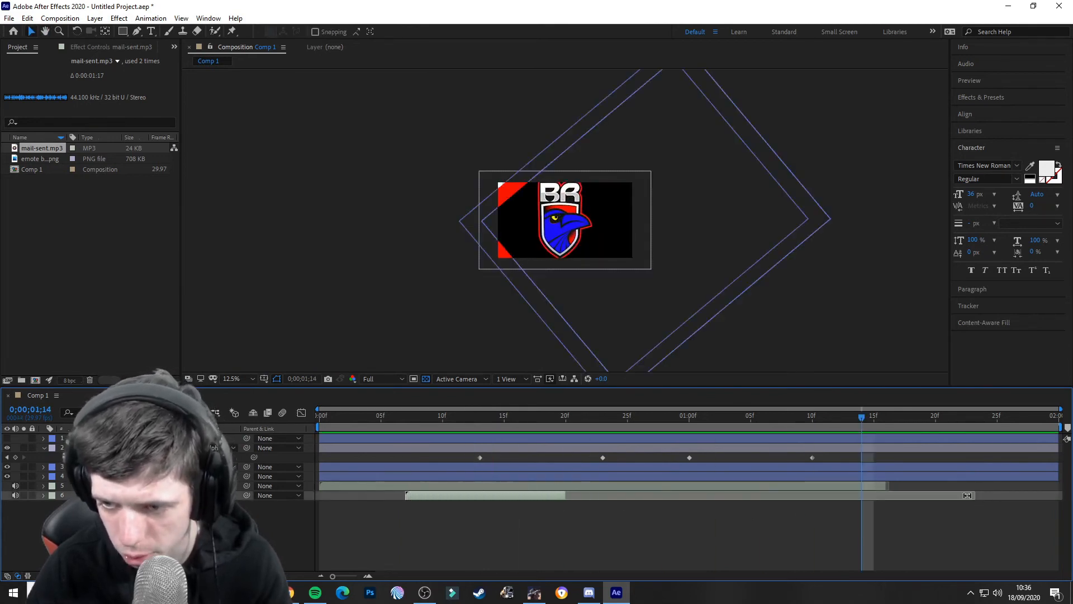
pyautogui.moveTo(943, 497); pyautogui.dragTo(1047, 508)
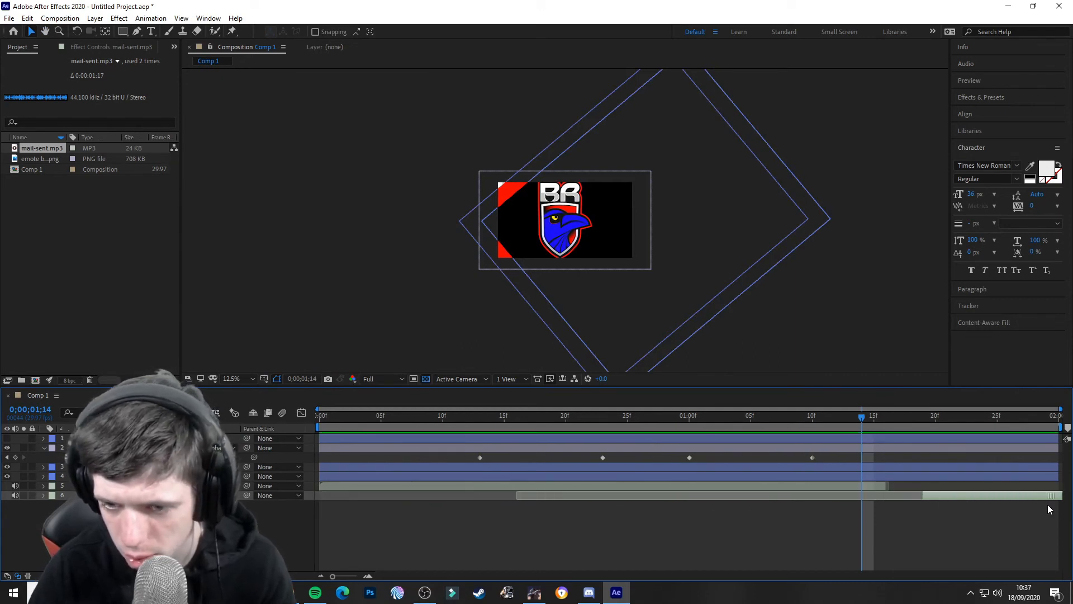
pyautogui.moveTo(520, 496); pyautogui.dragTo(580, 497)
pyautogui.press('Delete')
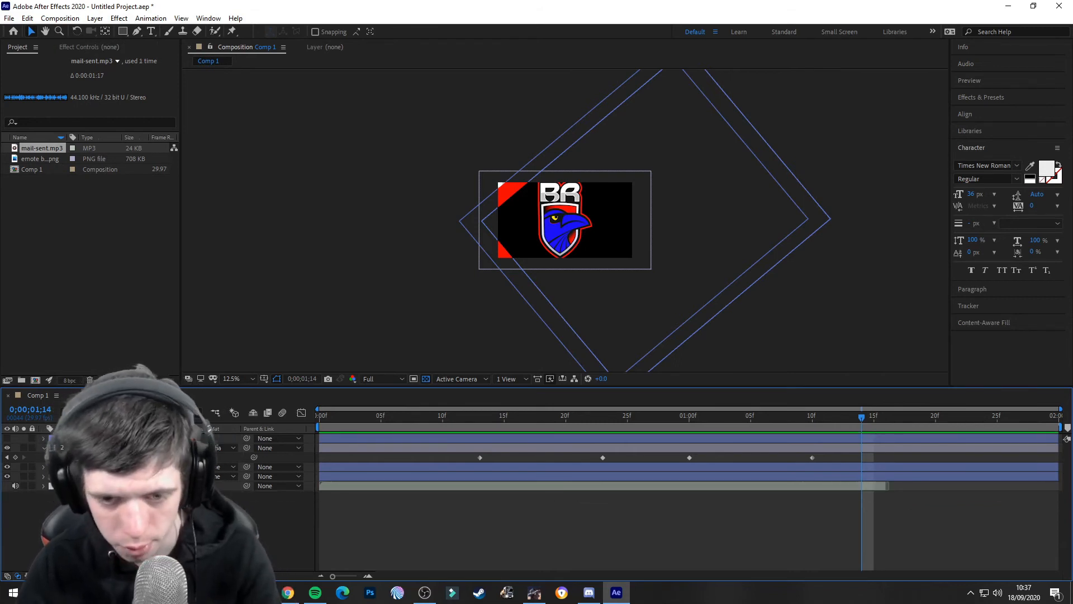
# Preview the transition with the remaining sound, return the playhead to 0;00;00;00, and collapse layer 2's properties
pyautogui.click(126, 315)
pyautogui.press('space')
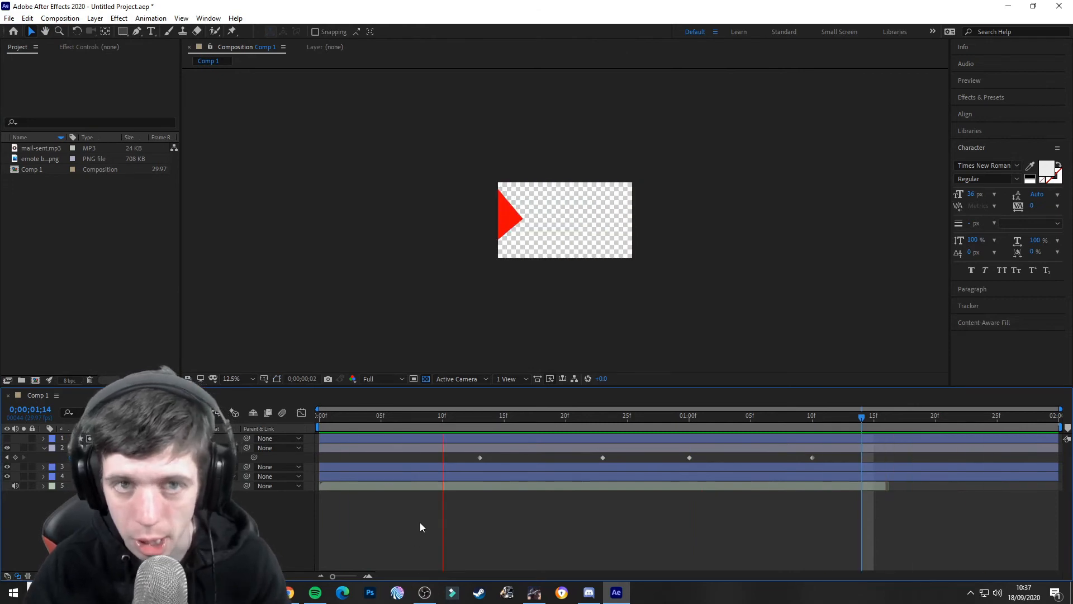
pyautogui.press('space')
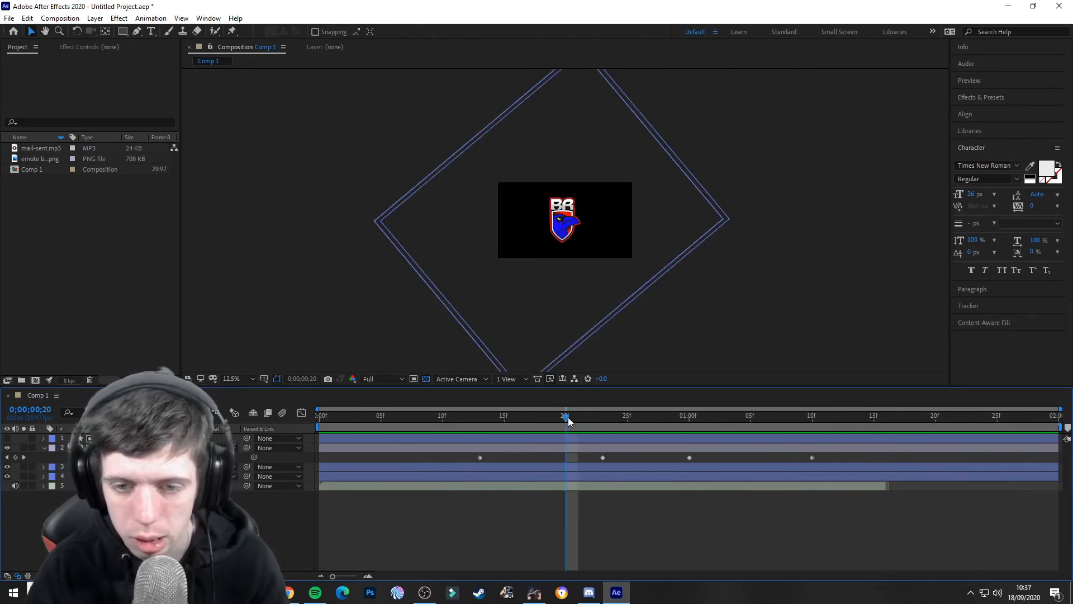
pyautogui.click(430, 417)
pyautogui.moveTo(370, 418); pyautogui.dragTo(314, 417)
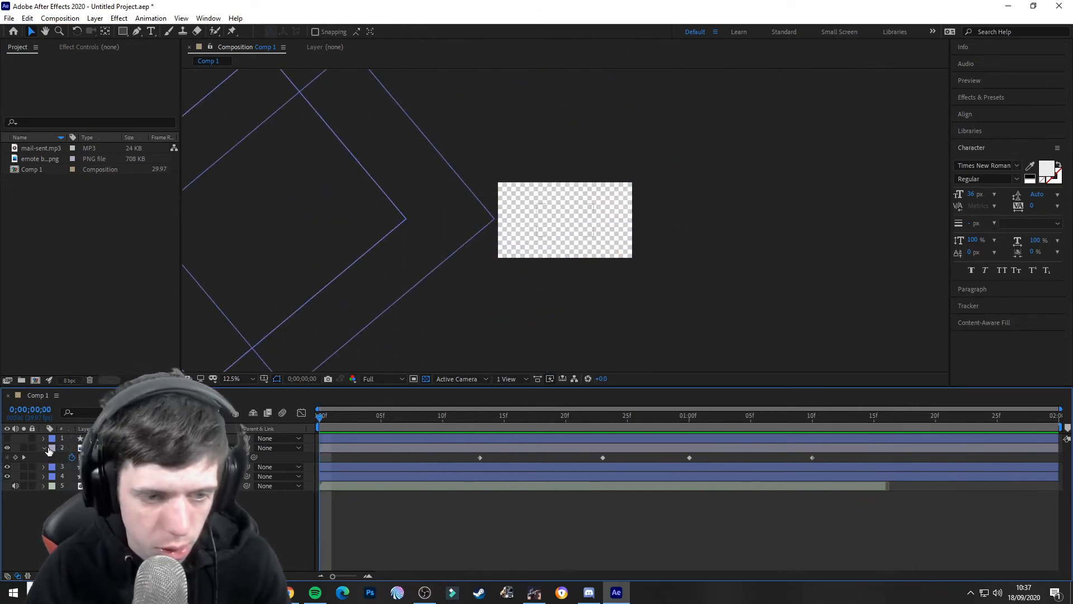
pyautogui.click(44, 448)
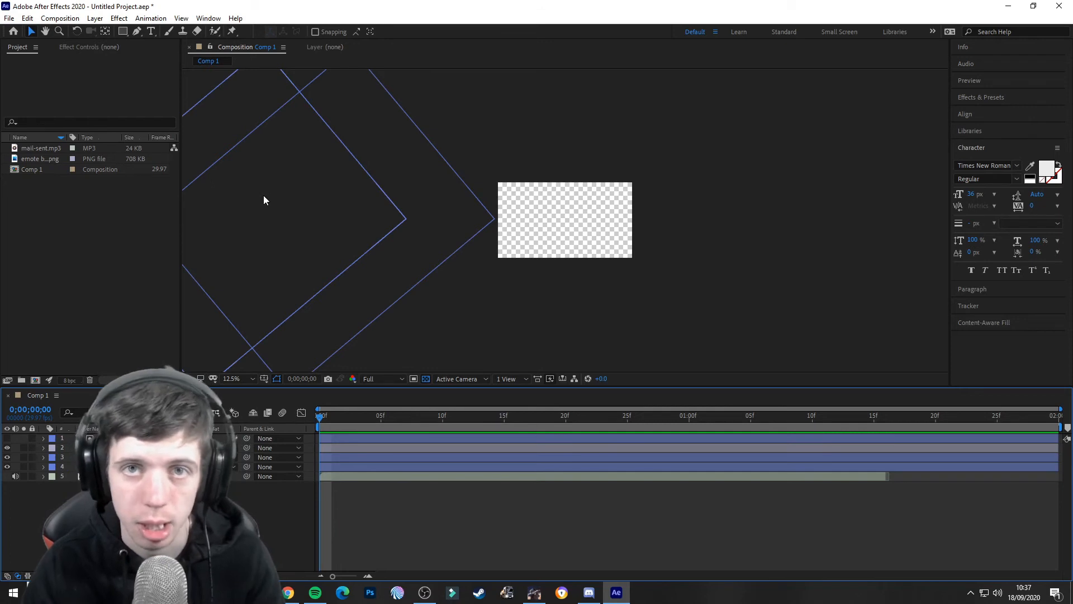
# Add Comp 1 to the Adobe Media Encoder queue and open its export settings
pyautogui.click(61, 19)
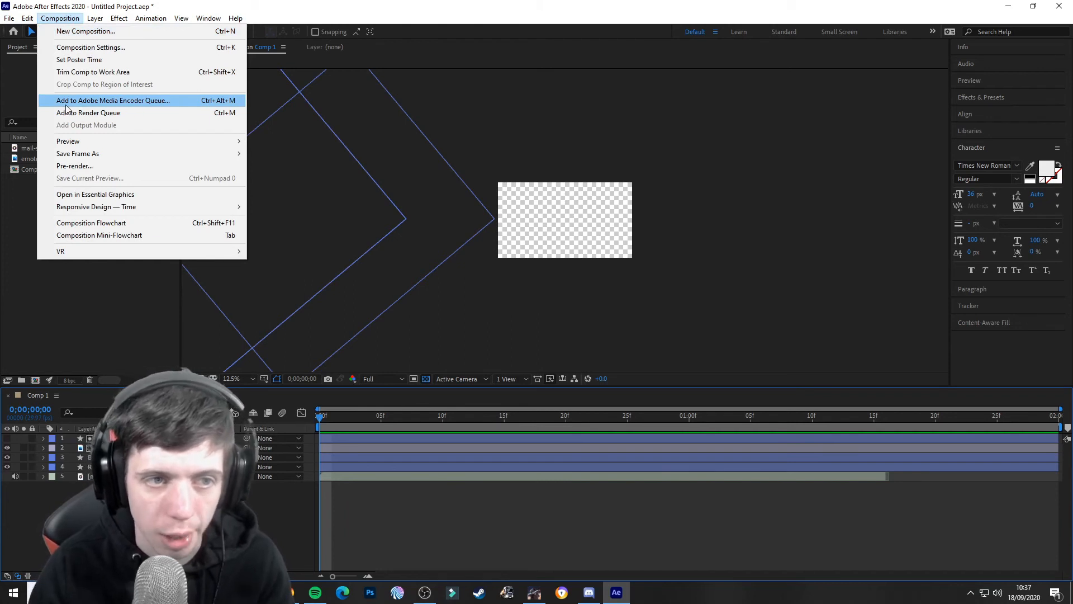
pyautogui.click(140, 99)
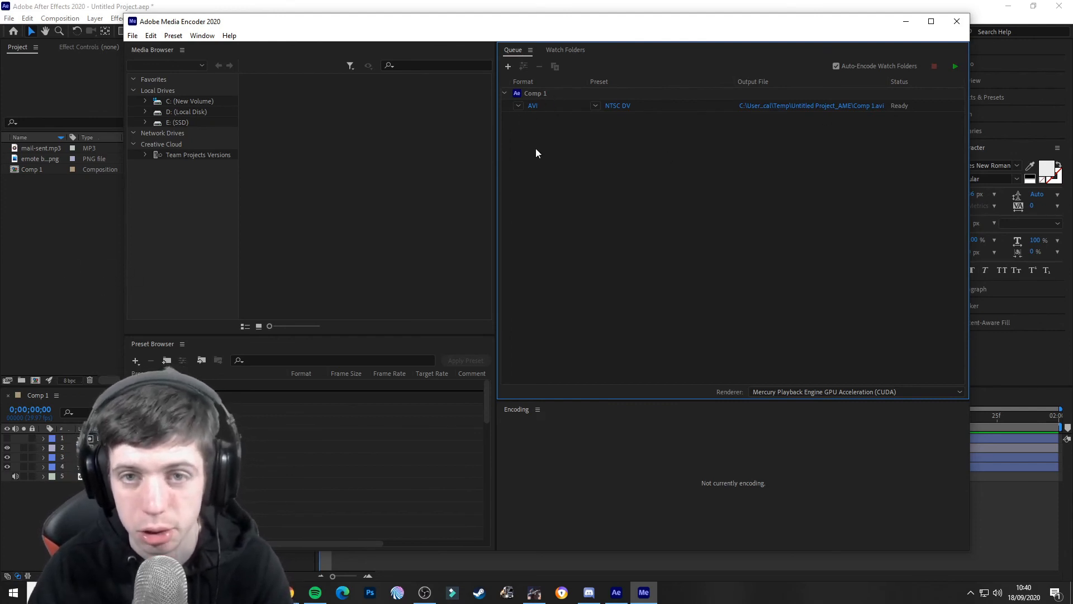
pyautogui.click(532, 106)
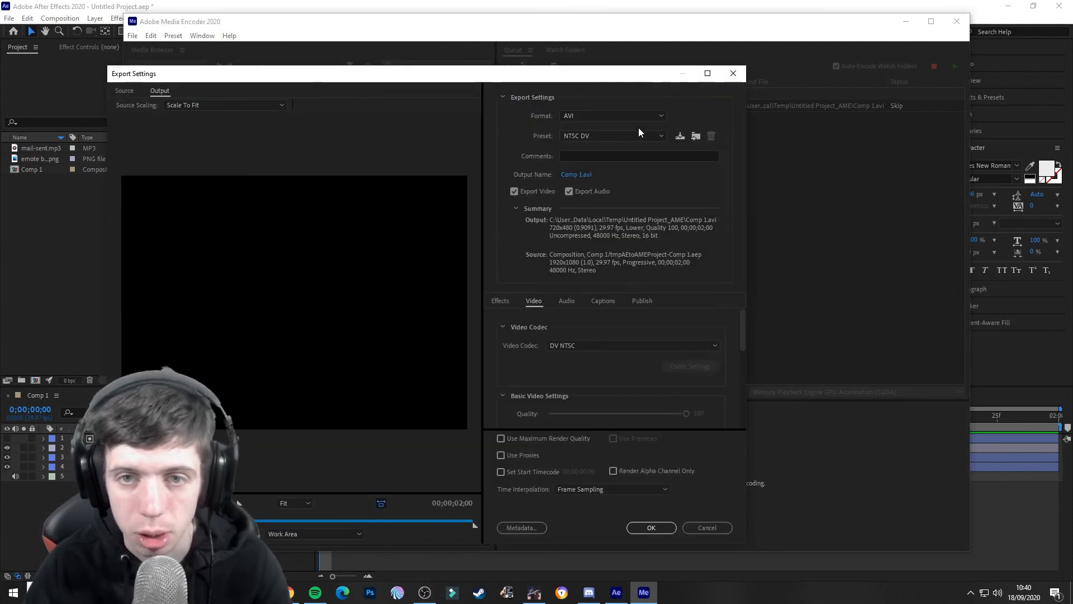
# Set the export format to WebM
pyautogui.click(599, 116)
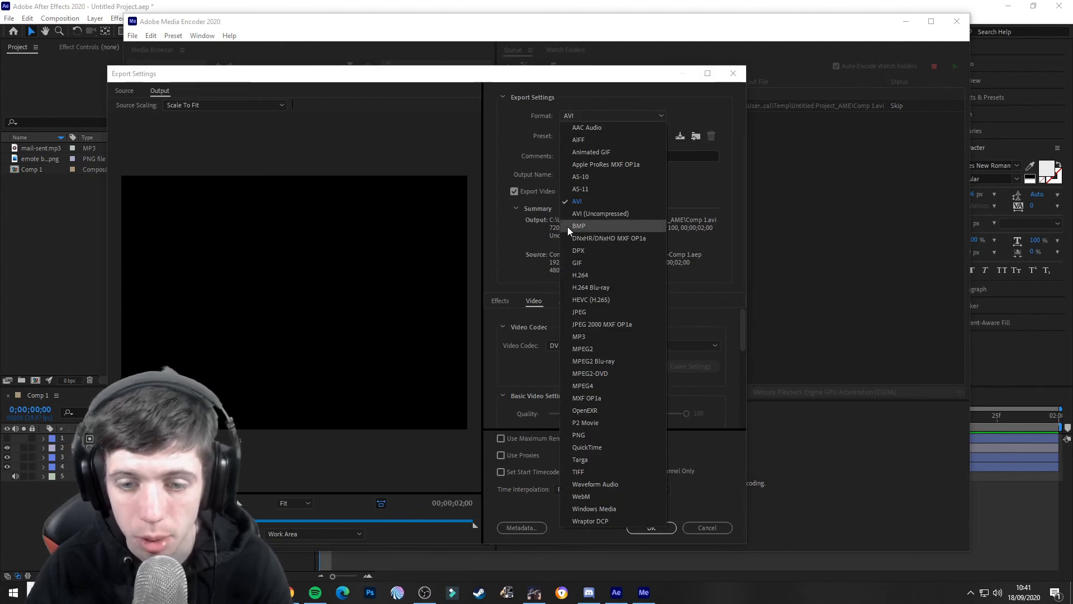
pyautogui.click(592, 117)
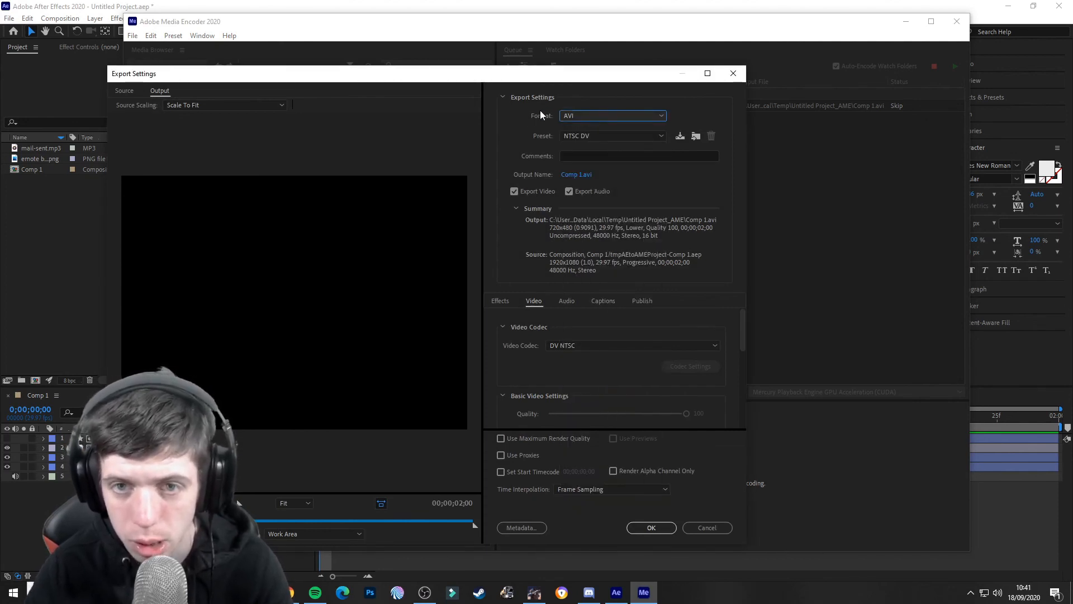
pyautogui.click(588, 116)
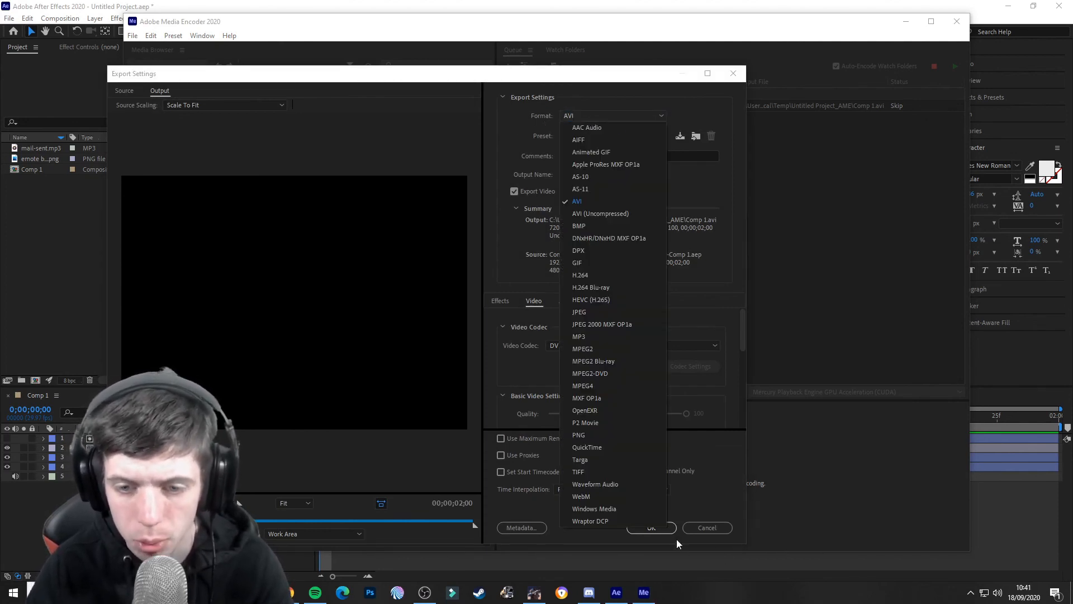
pyautogui.click(588, 497)
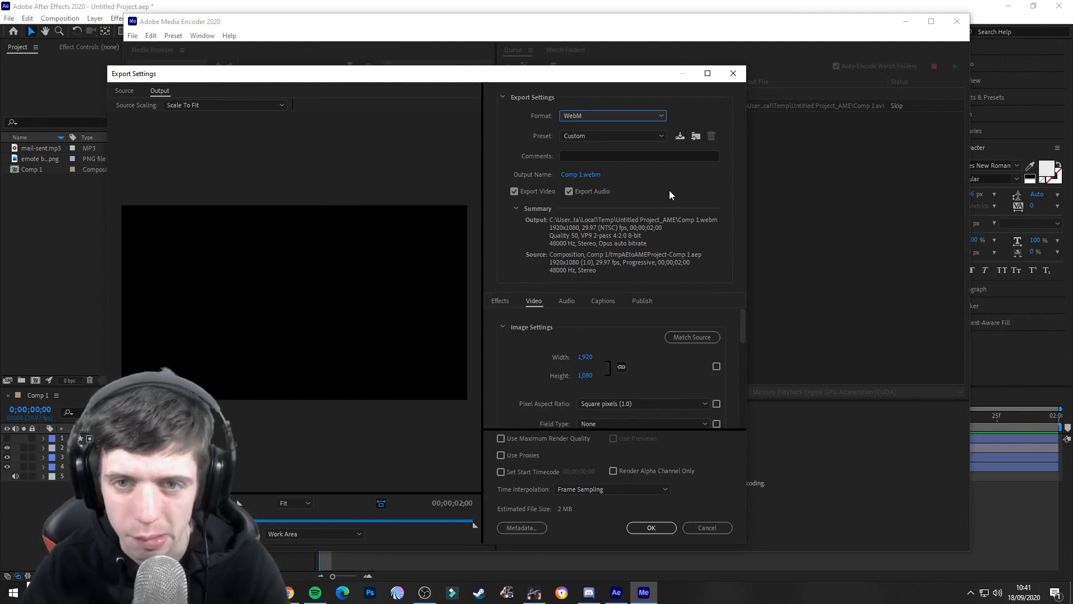
# Set the output file to be saved on the Desktop under the name stinger
pyautogui.click(581, 174)
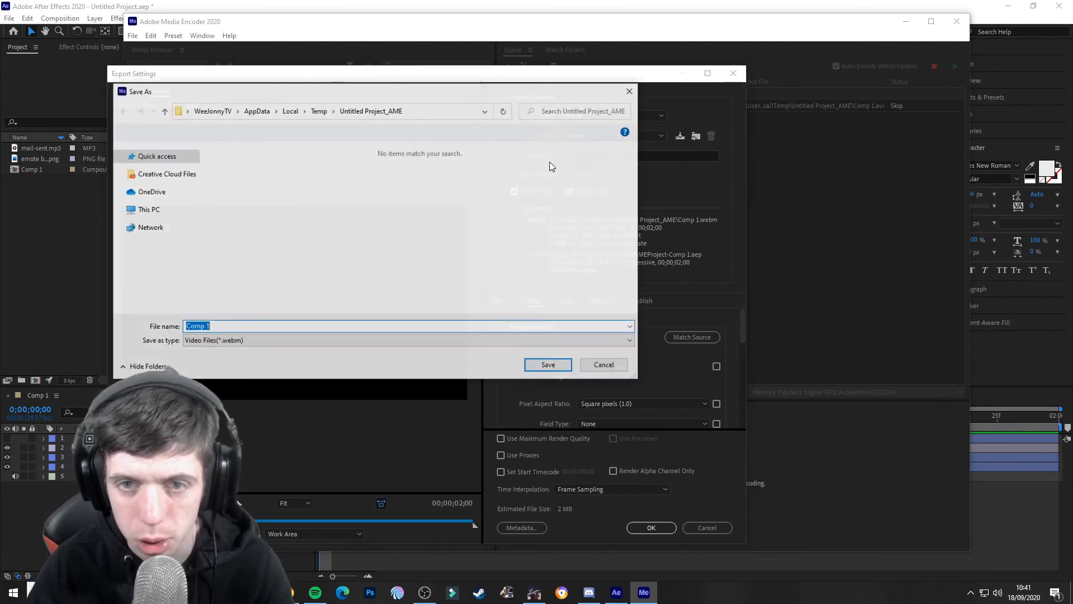
pyautogui.click(630, 80)
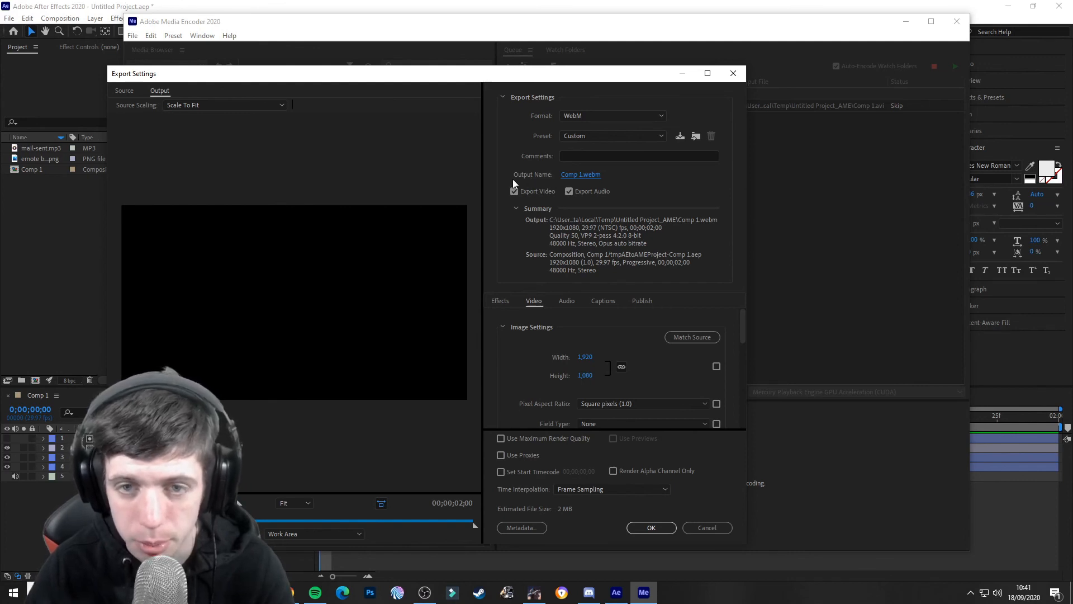
pyautogui.click(580, 175)
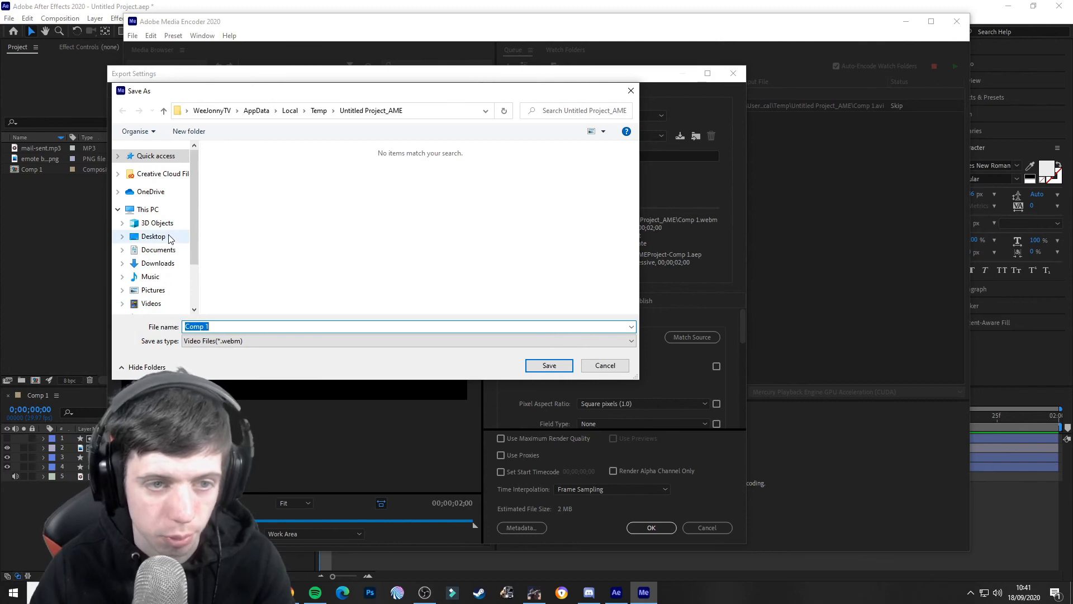
pyautogui.click(163, 237)
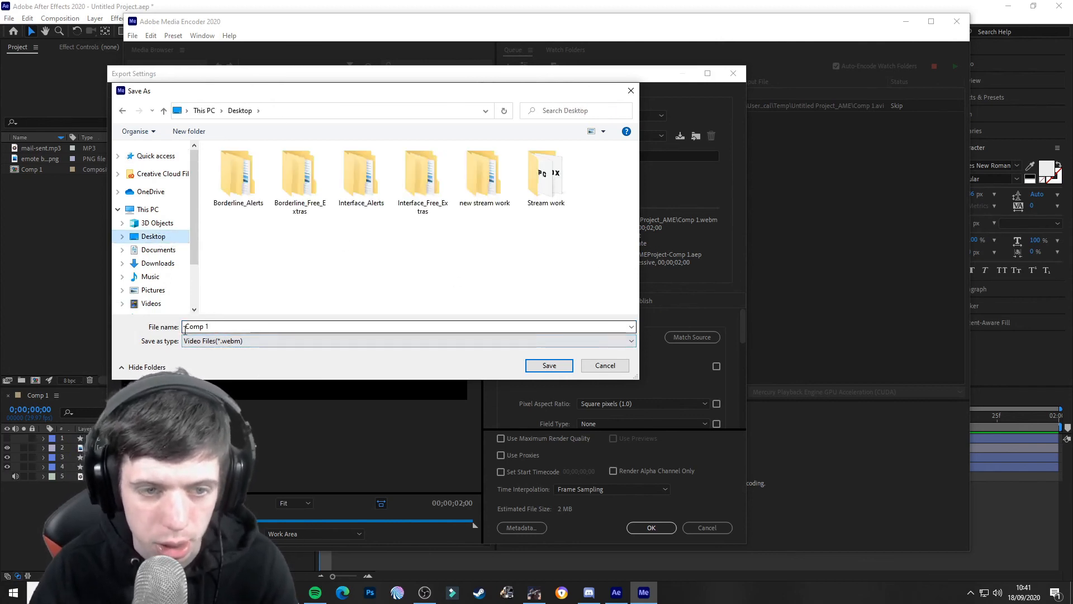
pyautogui.click(254, 326)
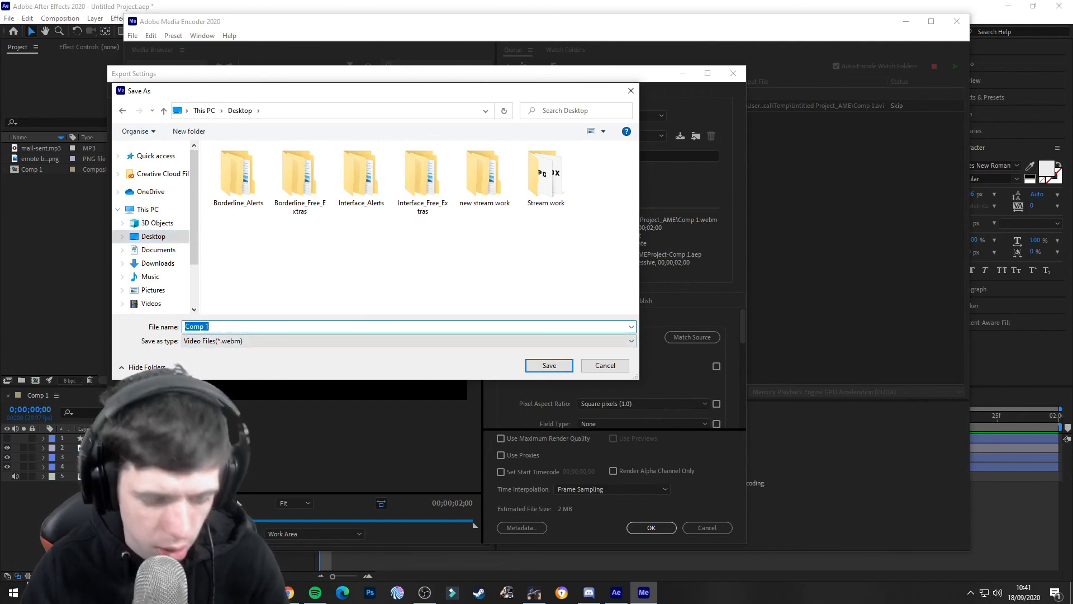
pyautogui.write('stinger')
pyautogui.press('Return')
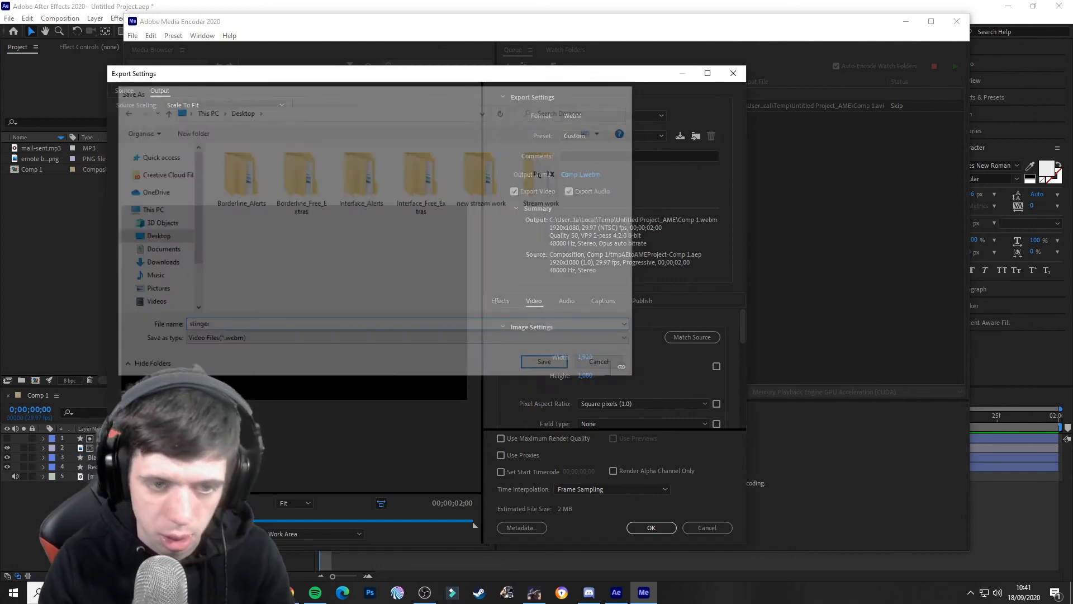
# Review the WebM image and codec settings and select Constant Quality as the encoding method
pyautogui.scroll(-3, 613, 346)
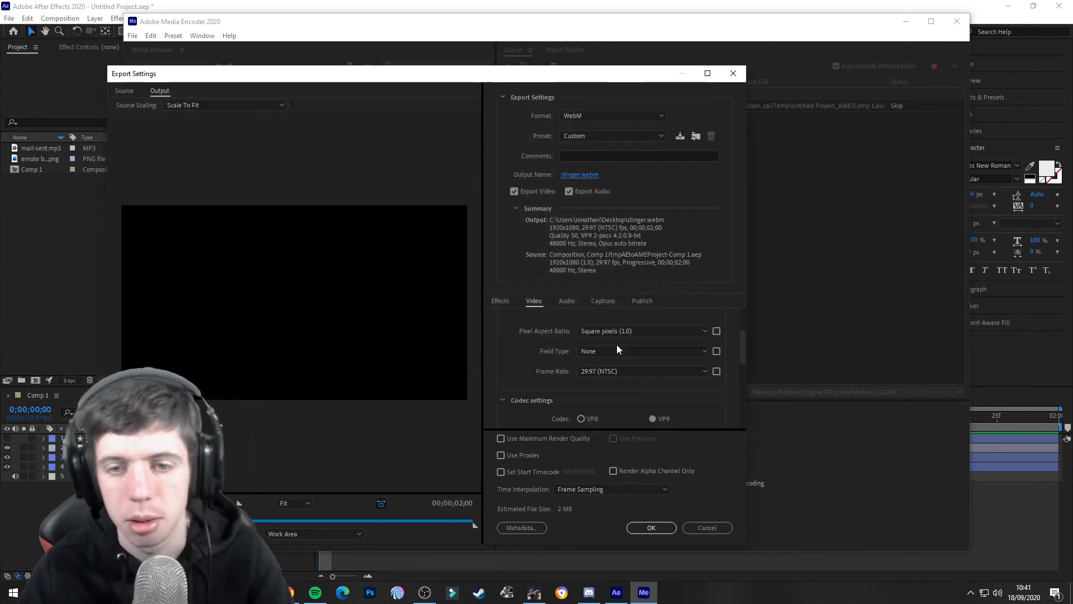
pyautogui.scroll(-5, 739, 348)
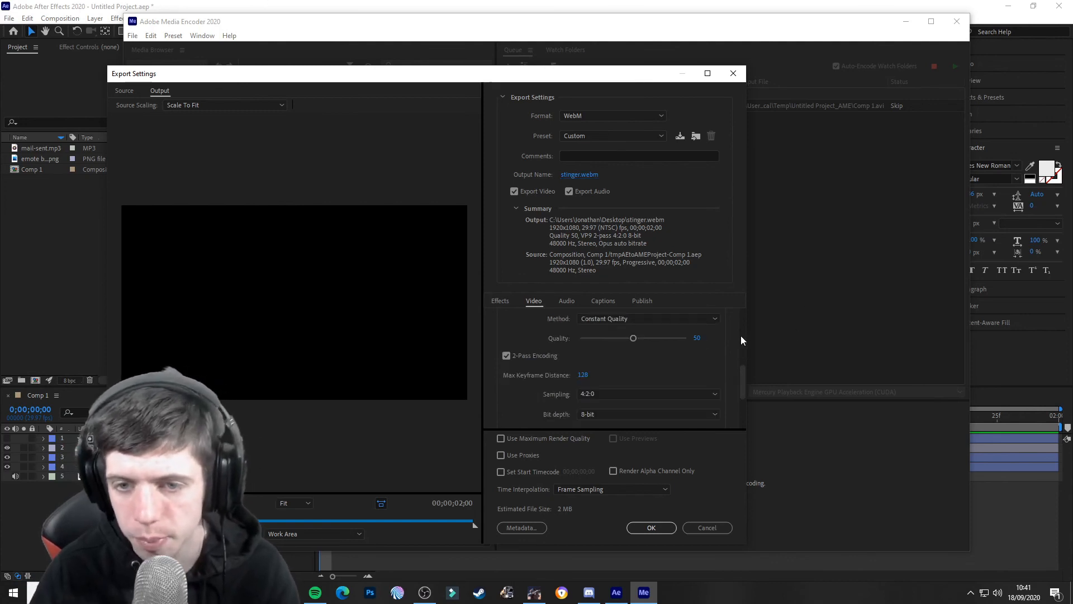
pyautogui.moveTo(742, 369); pyautogui.dragTo(743, 287)
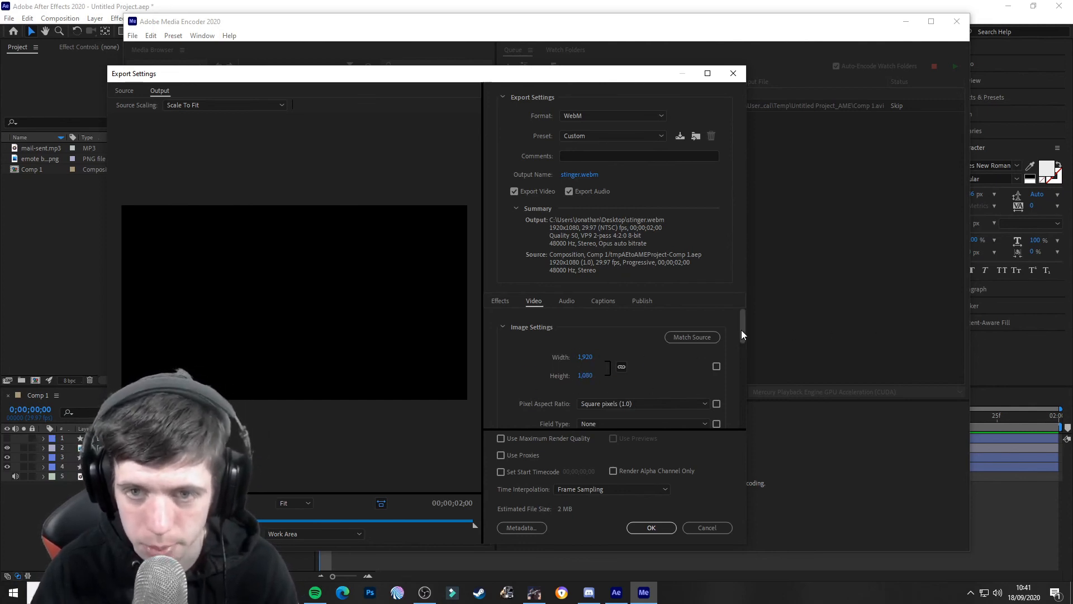
pyautogui.moveTo(742, 326); pyautogui.dragTo(742, 329)
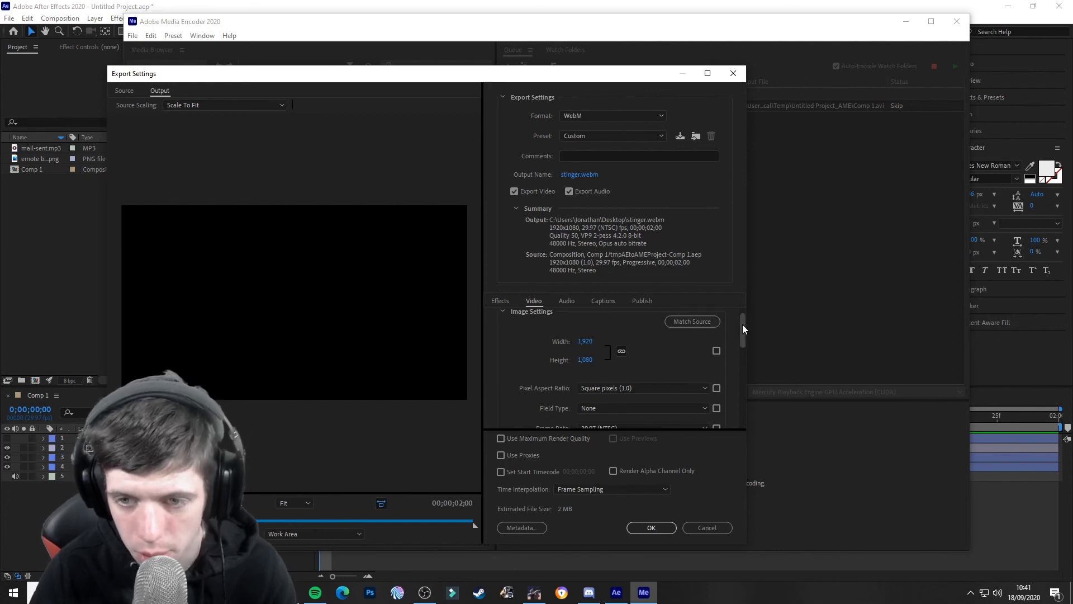
pyautogui.moveTo(743, 327); pyautogui.dragTo(746, 340)
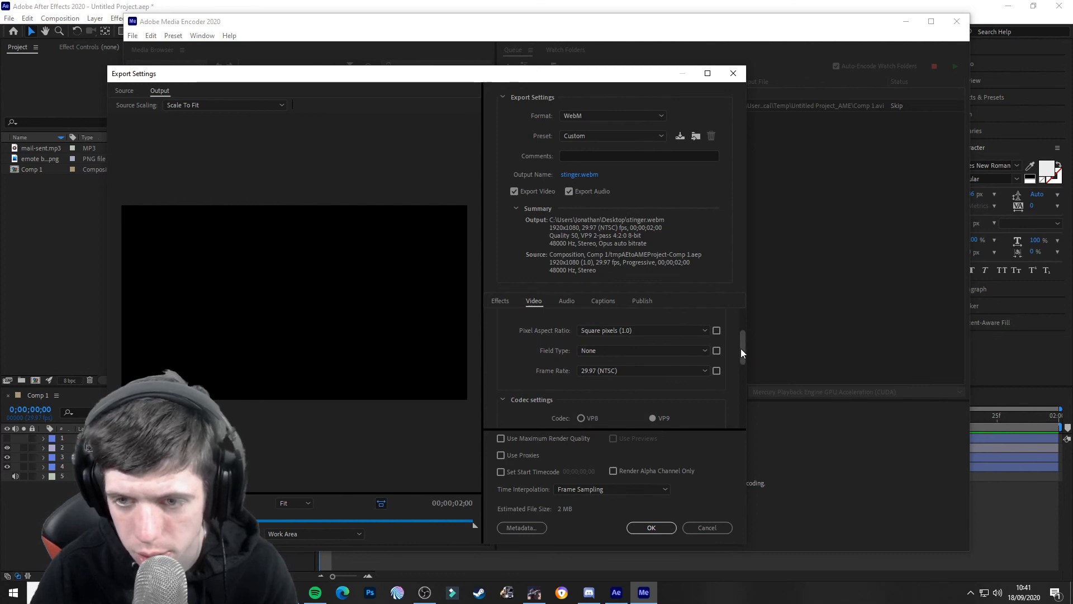
pyautogui.moveTo(740, 347); pyautogui.dragTo(743, 380)
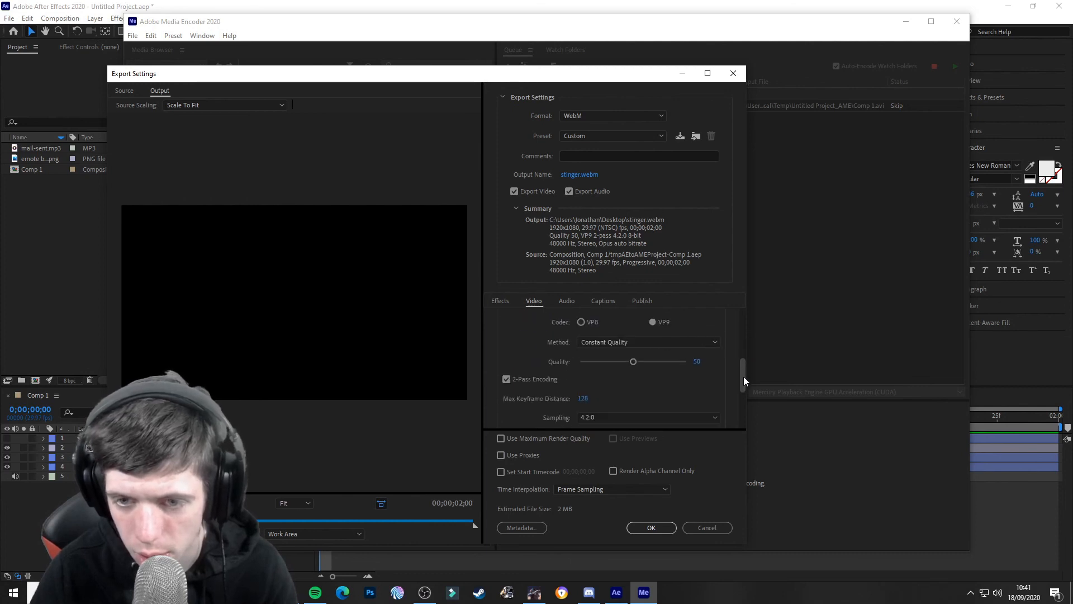
pyautogui.click(635, 342)
pyautogui.click(640, 353)
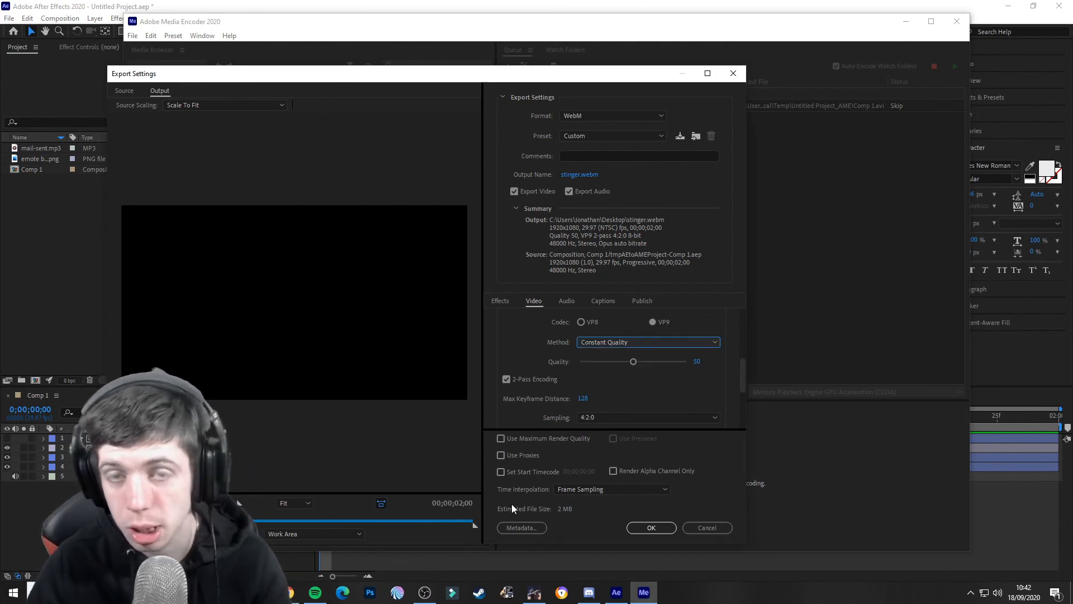
pyautogui.click(540, 507)
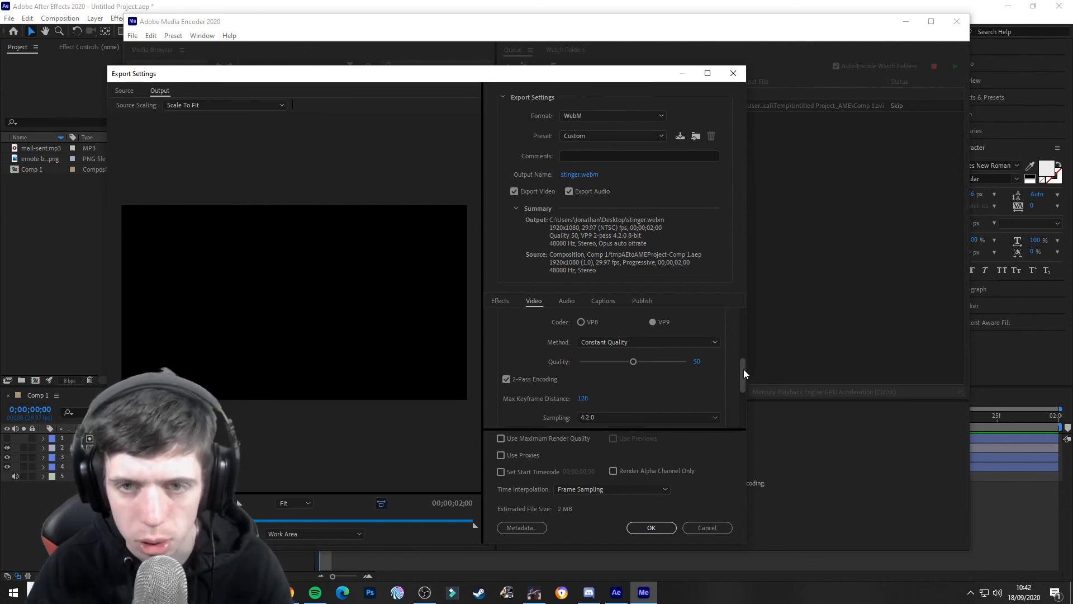
# Include the alpha channel, enable maximum render quality, and accept the export settings
pyautogui.moveTo(741, 370); pyautogui.dragTo(743, 395)
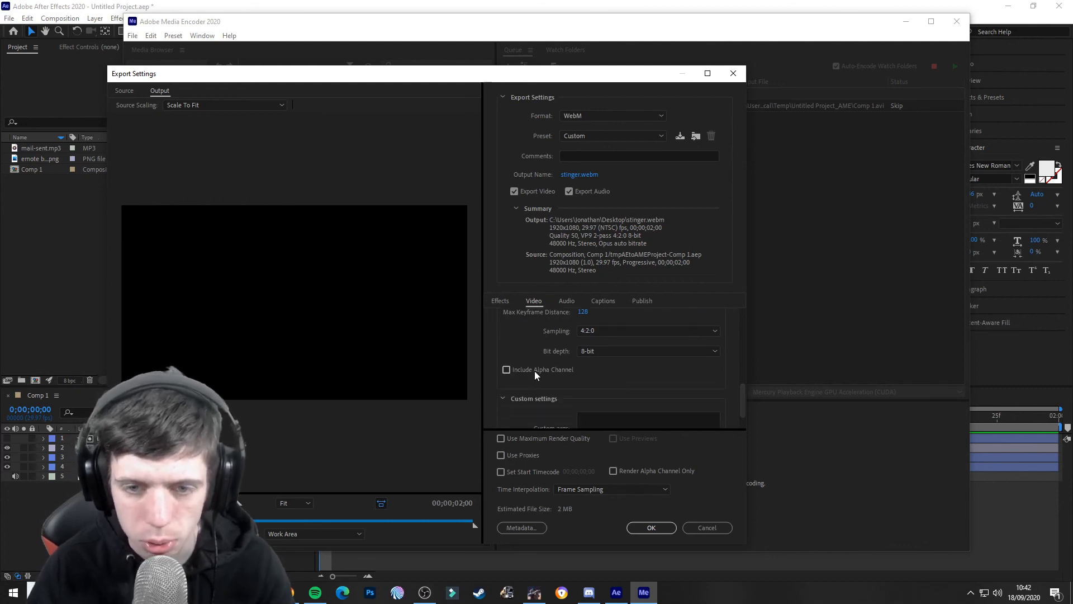
pyautogui.click(507, 370)
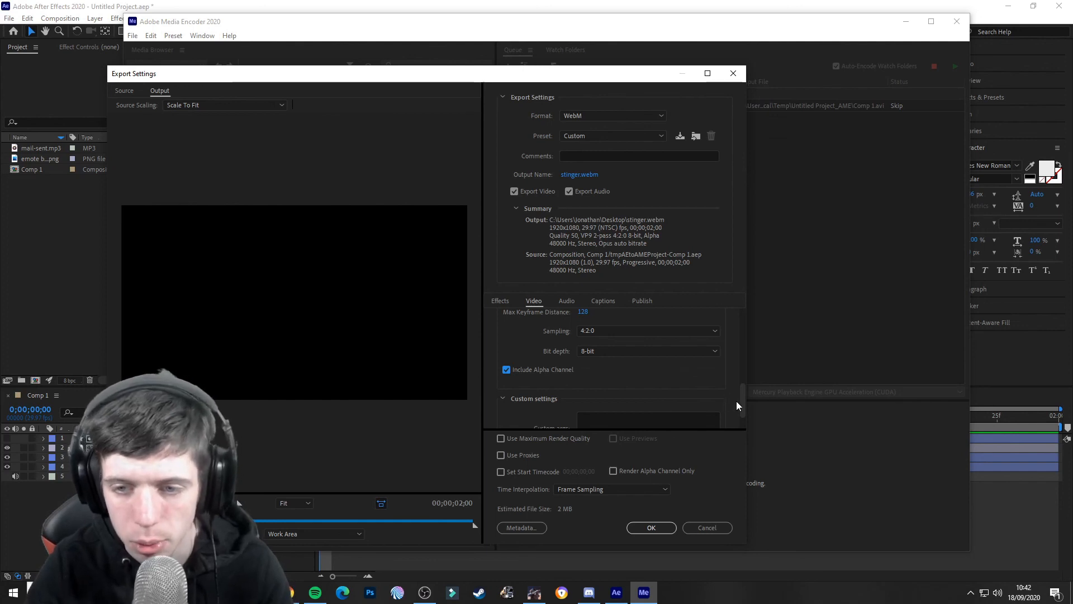
pyautogui.moveTo(740, 401); pyautogui.dragTo(738, 411)
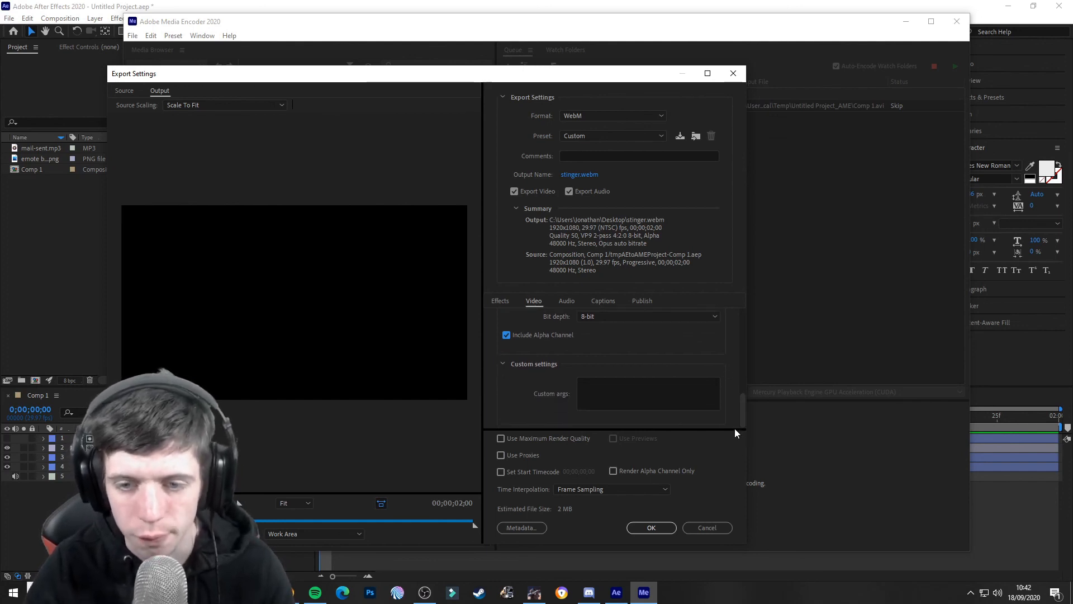
pyautogui.click(519, 441)
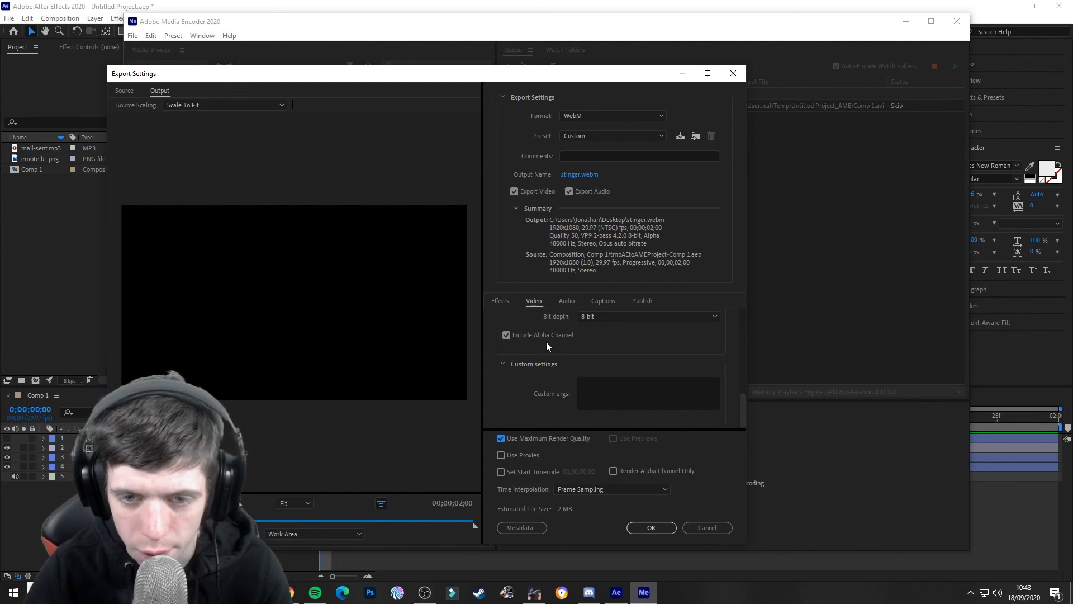
pyautogui.click(652, 528)
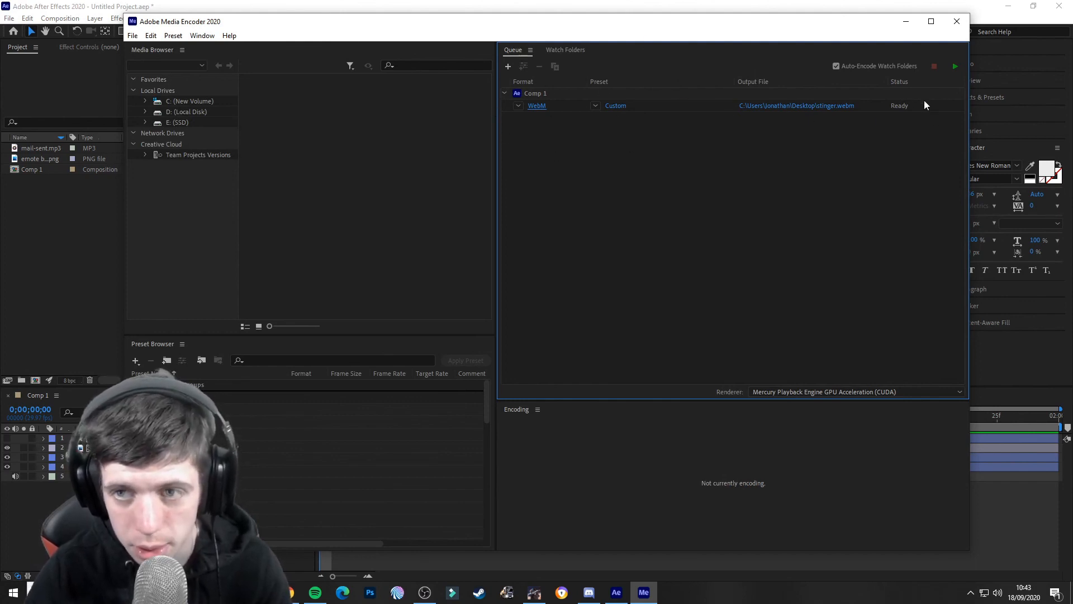
# Render the queued Comp 1 export, and minimize Media Encoder and After Effects to reach the desktop
pyautogui.click(955, 67)
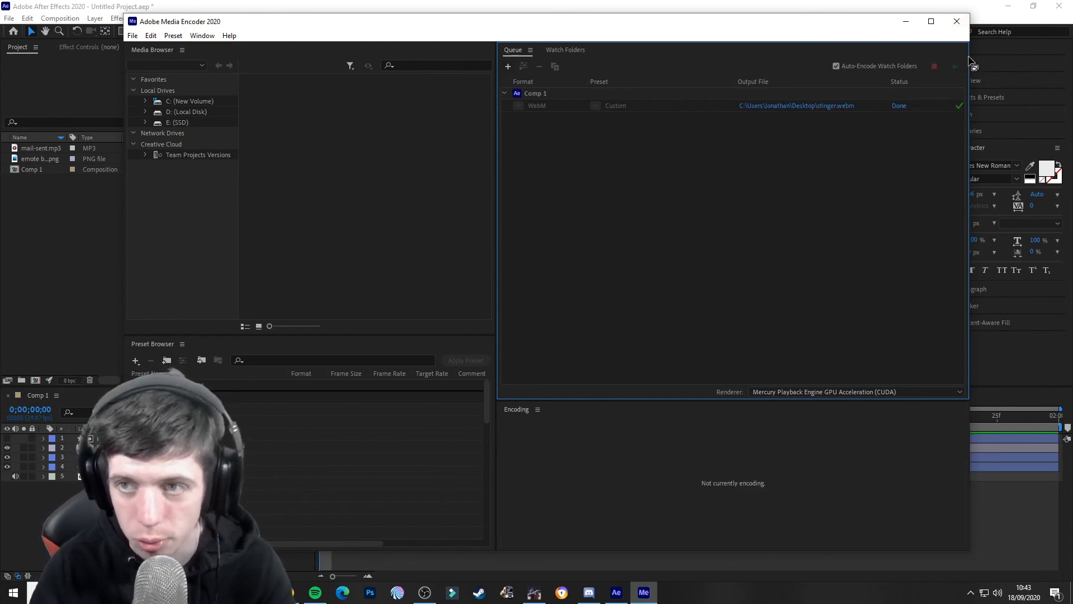
pyautogui.click(906, 22)
pyautogui.click(1005, 7)
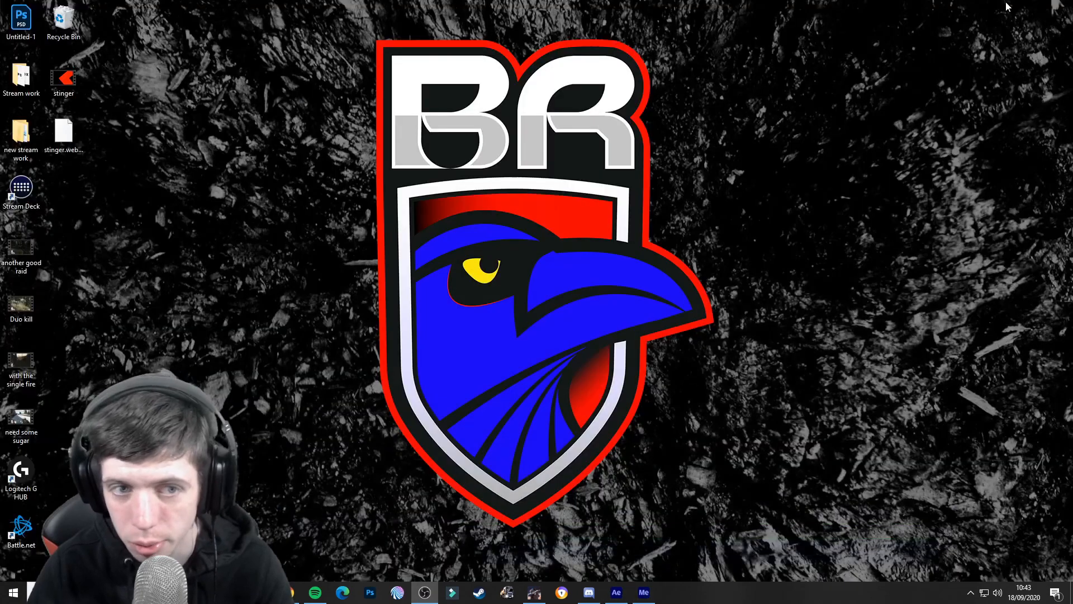
# Move the exported stinger video to the middle of the desktop, open it and play it again
pyautogui.click(63, 78)
pyautogui.moveTo(178, 172); pyautogui.dragTo(532, 306)
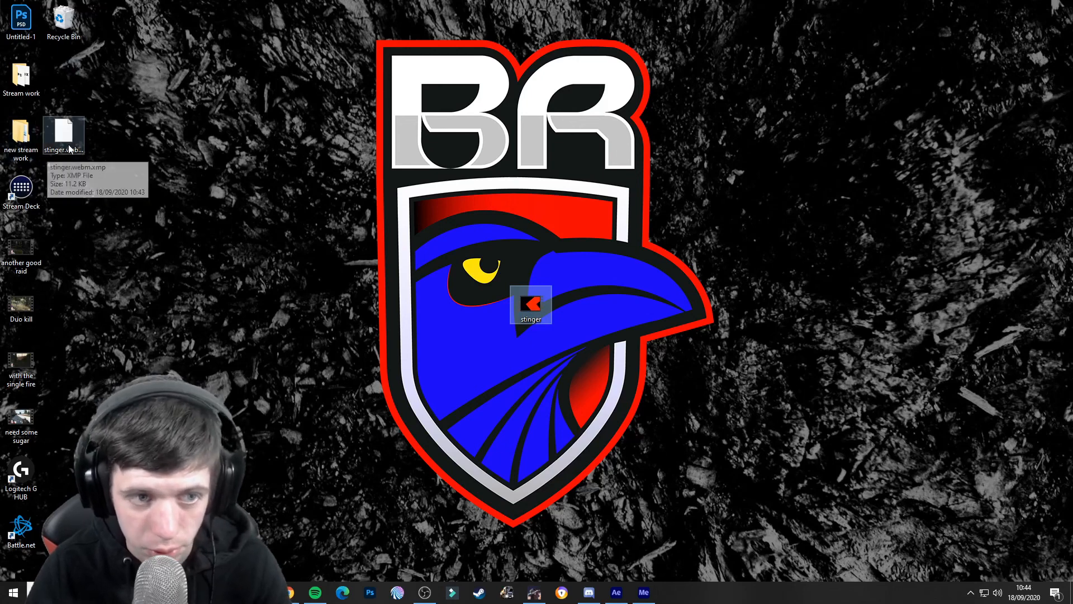
pyautogui.click(434, 401)
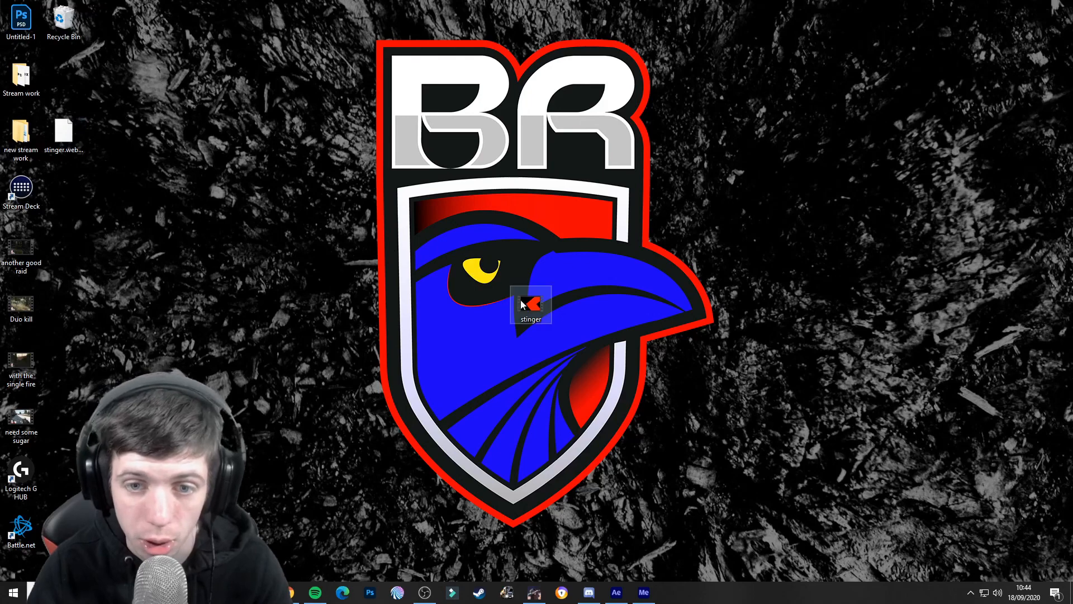
pyautogui.doubleClick(541, 317)
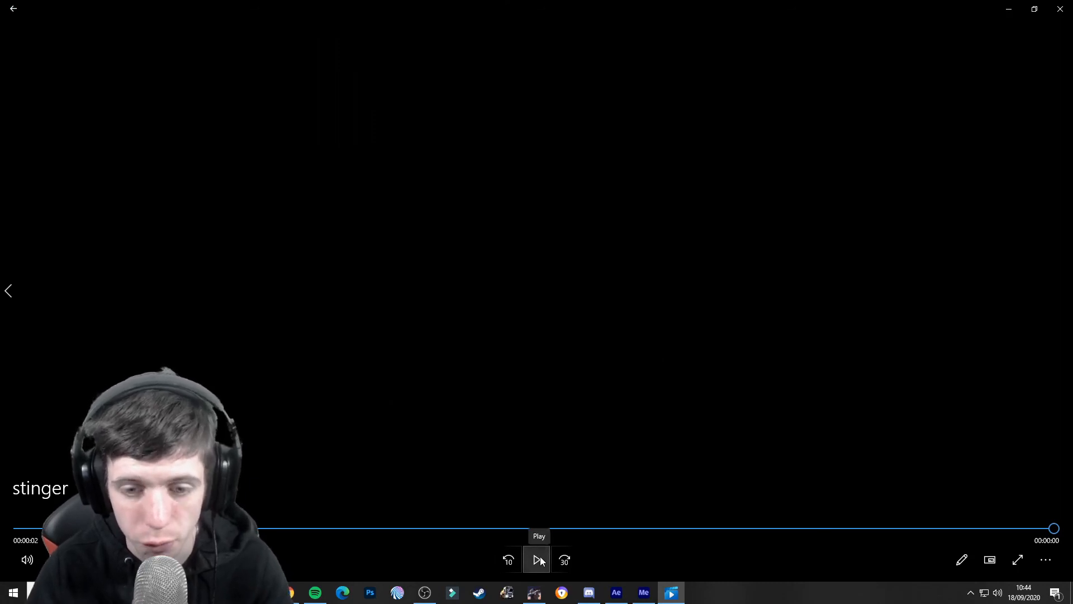
pyautogui.click(539, 561)
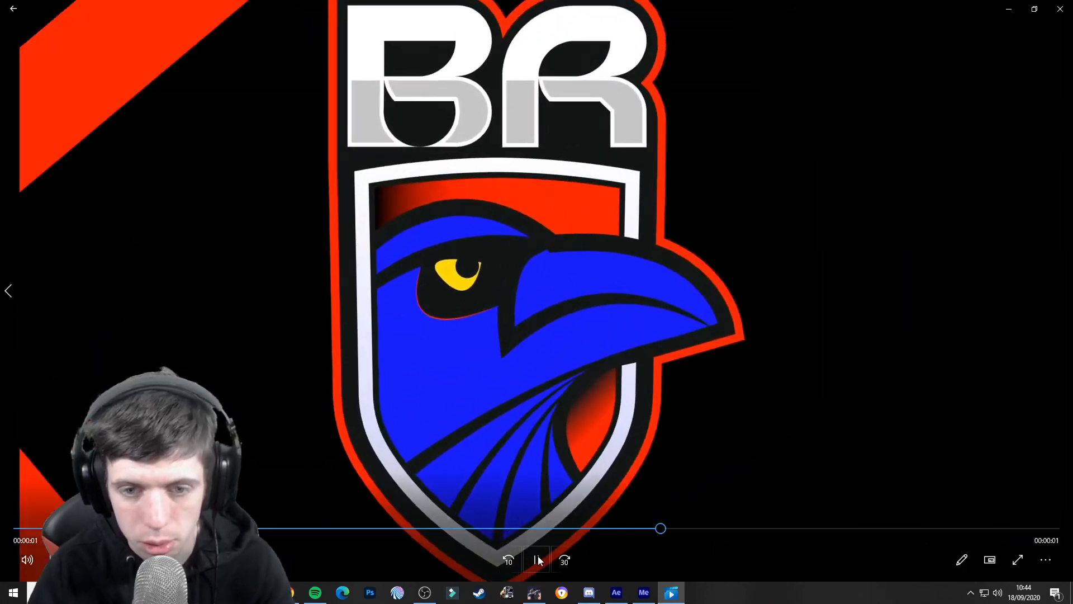